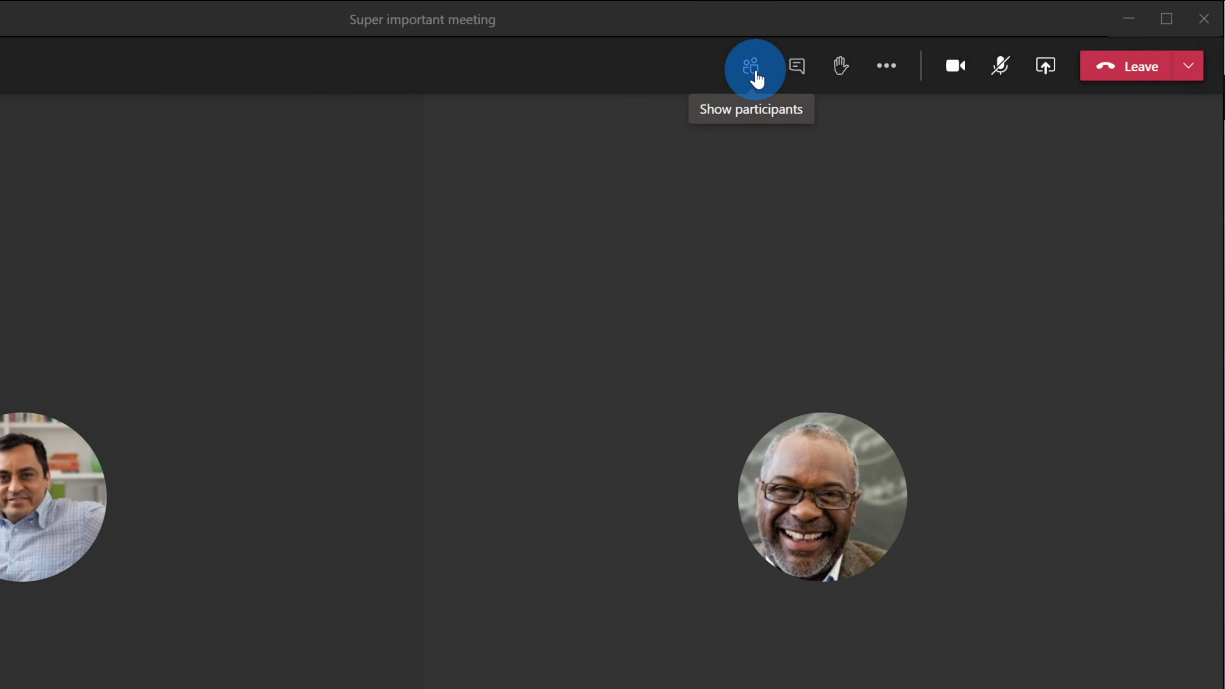
# Open the meeting's participants list and check the spotlight options for the organizer and for another participant
pyautogui.click(755, 77)
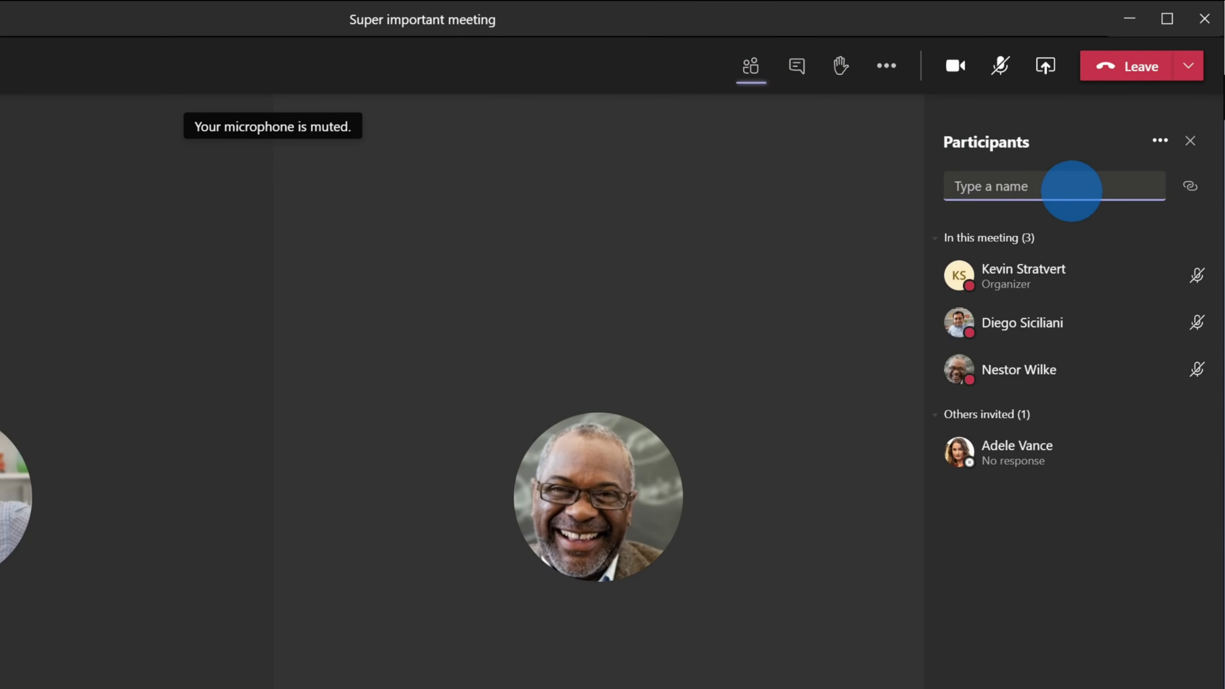
pyautogui.moveTo(1094, 256)
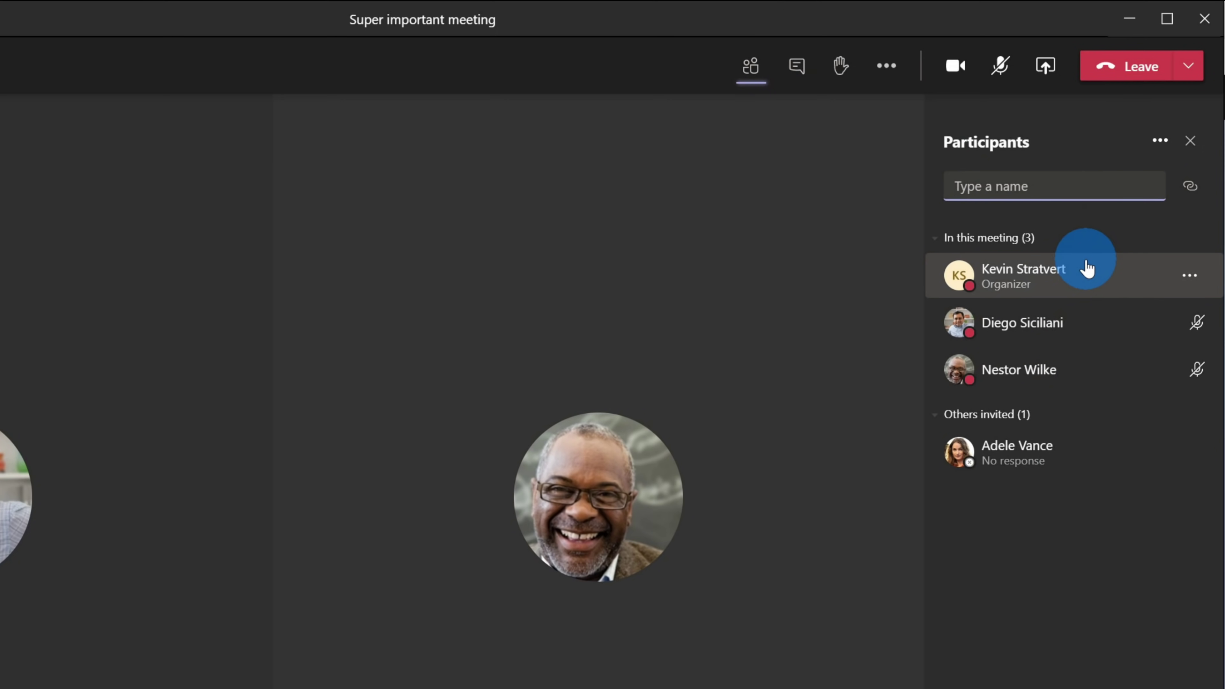
pyautogui.click(1189, 276)
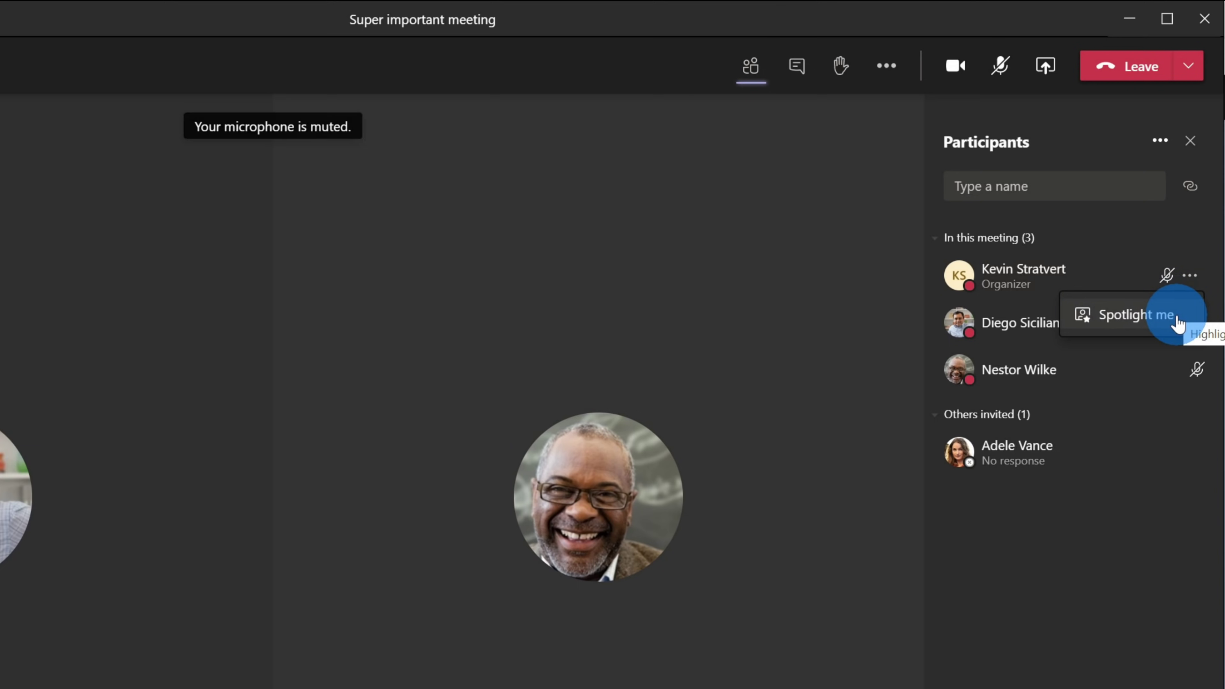
pyautogui.click(1142, 539)
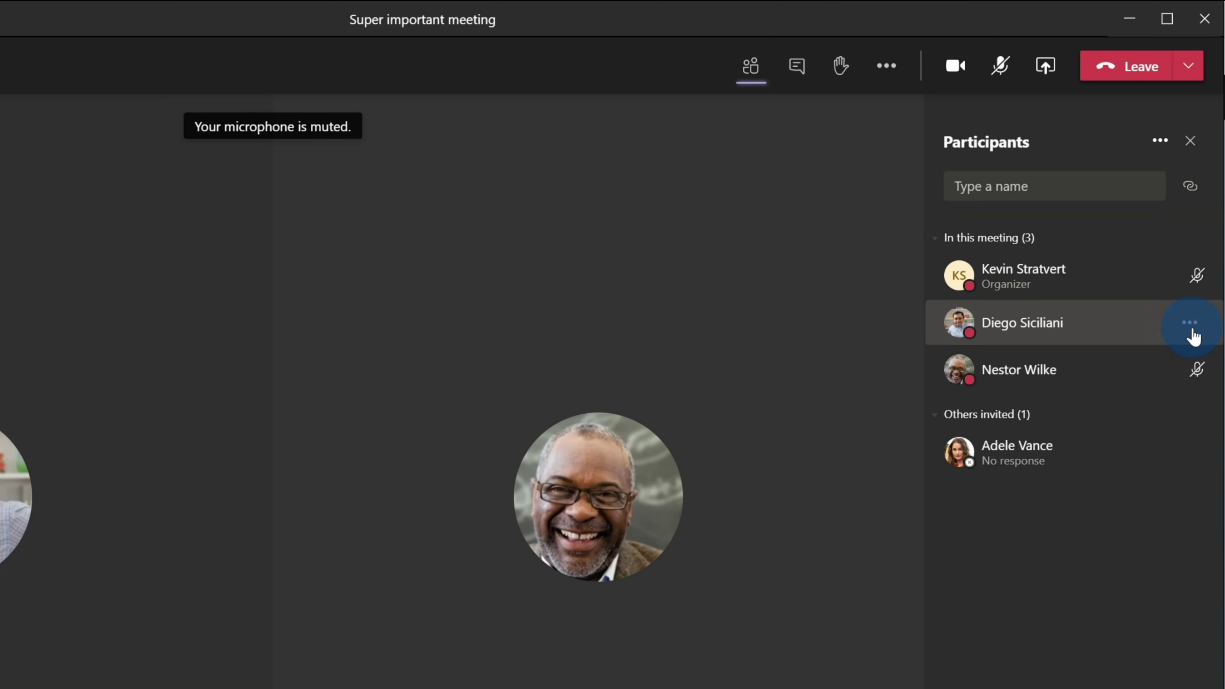
pyautogui.click(1190, 323)
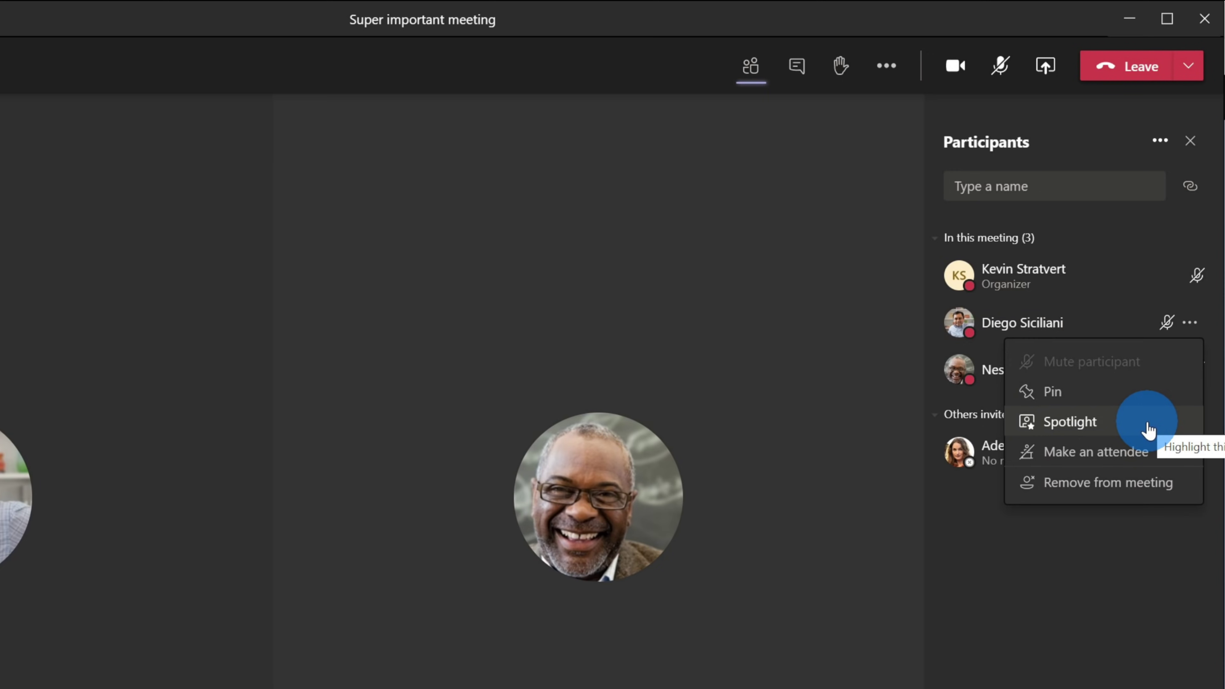
pyautogui.click(1147, 424)
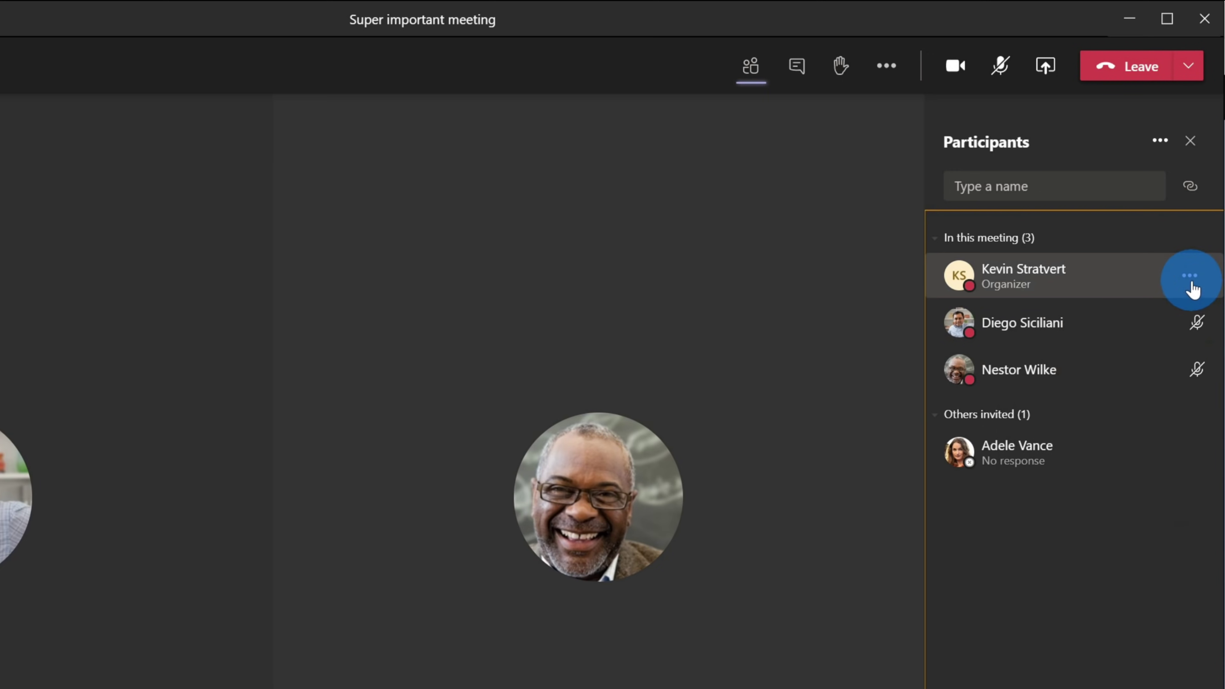
# Spotlight the organizer's own video for everyone in the meeting and stop spotlighting it
pyautogui.click(1189, 277)
pyautogui.click(1156, 314)
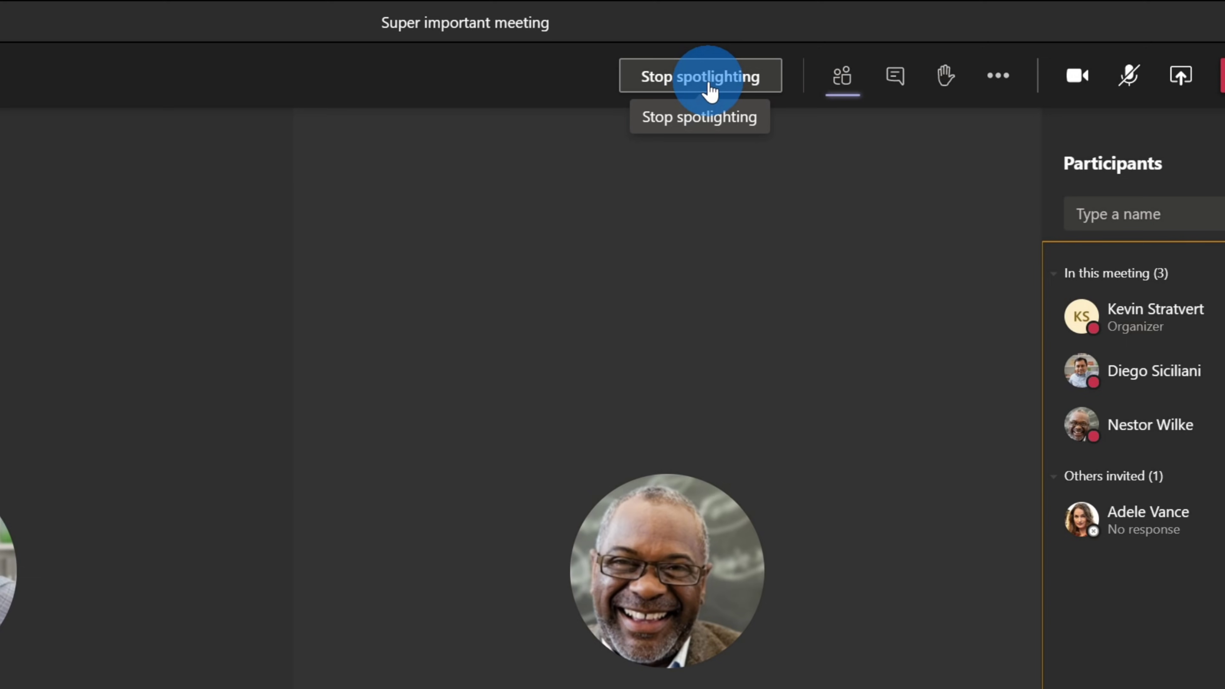
pyautogui.click(708, 89)
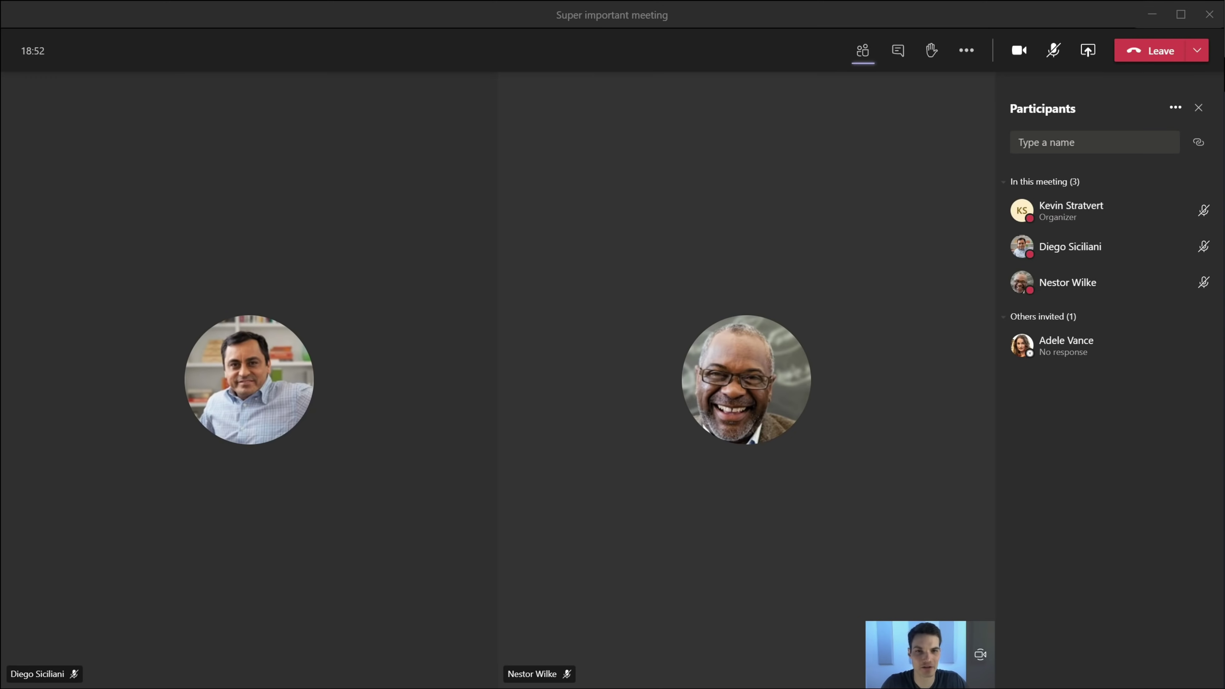
# Open the meeting options for managing participant permissions
pyautogui.click(1183, 142)
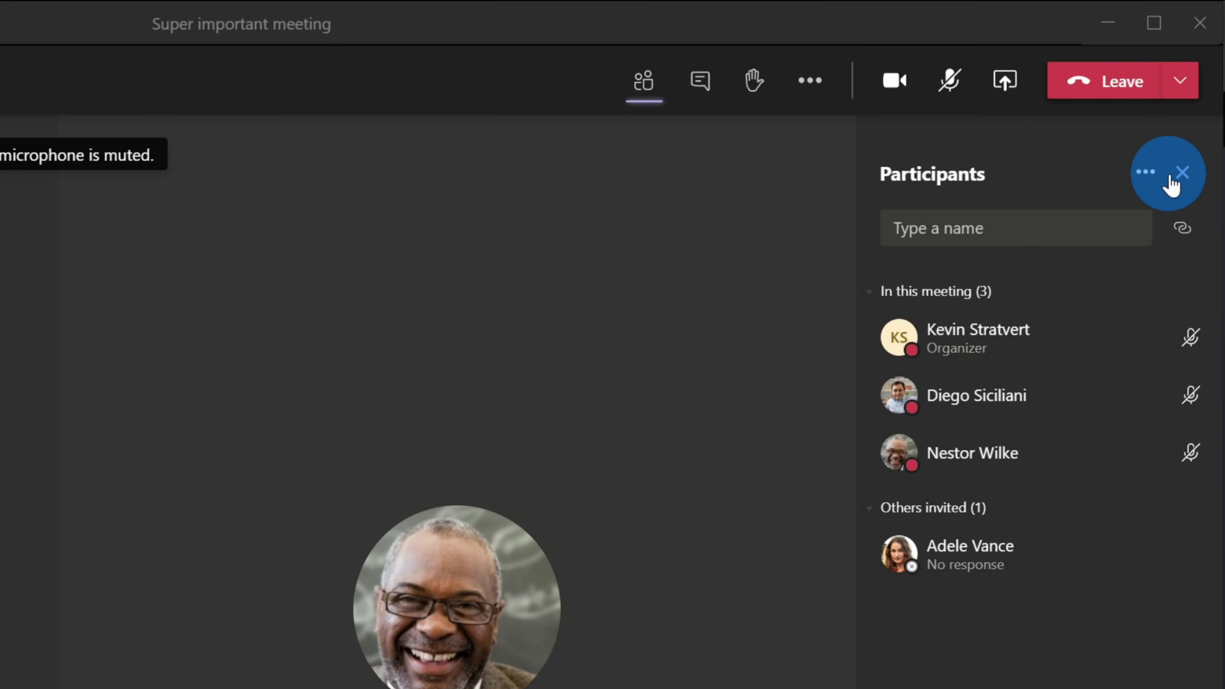
pyautogui.click(1152, 179)
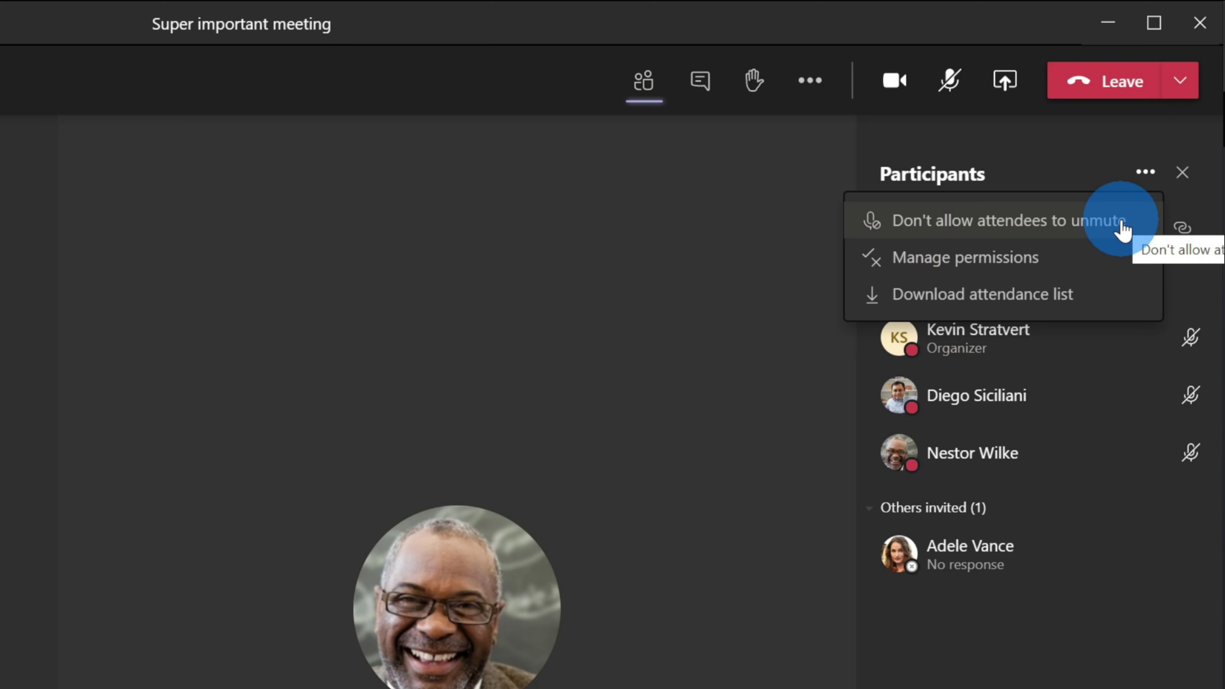
pyautogui.click(1122, 256)
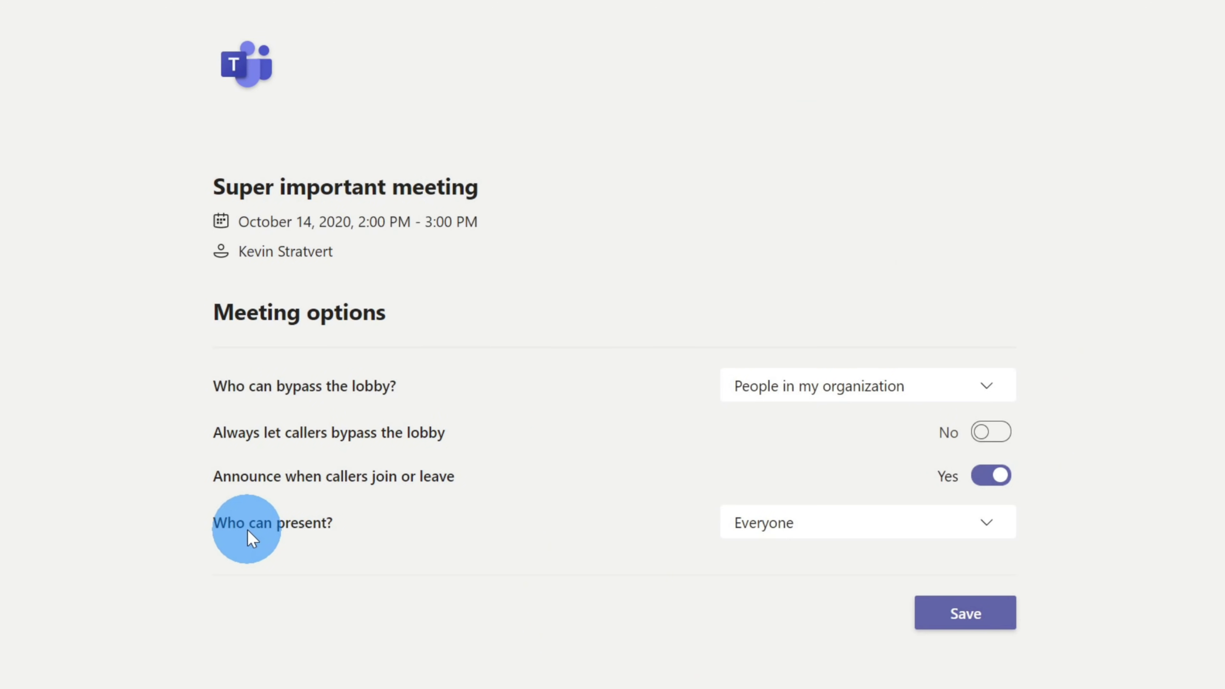
# Set who can present in the meeting to Specific people, trying Only me first
pyautogui.click(808, 521)
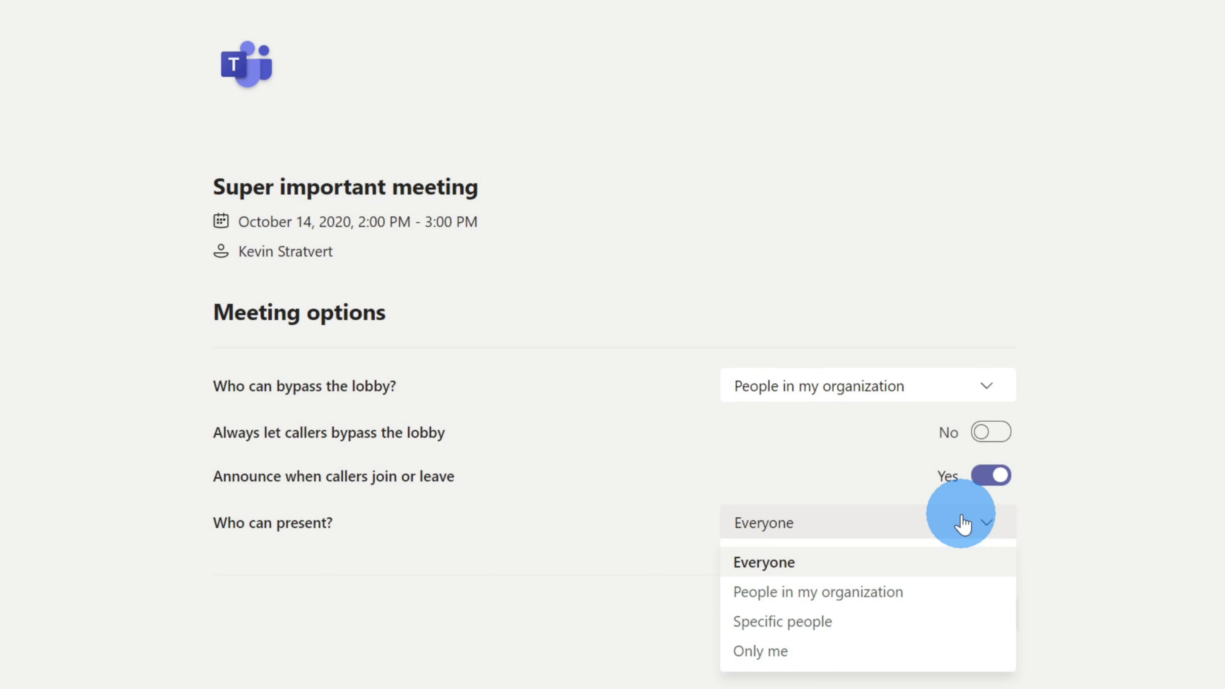
pyautogui.click(837, 656)
pyautogui.click(867, 522)
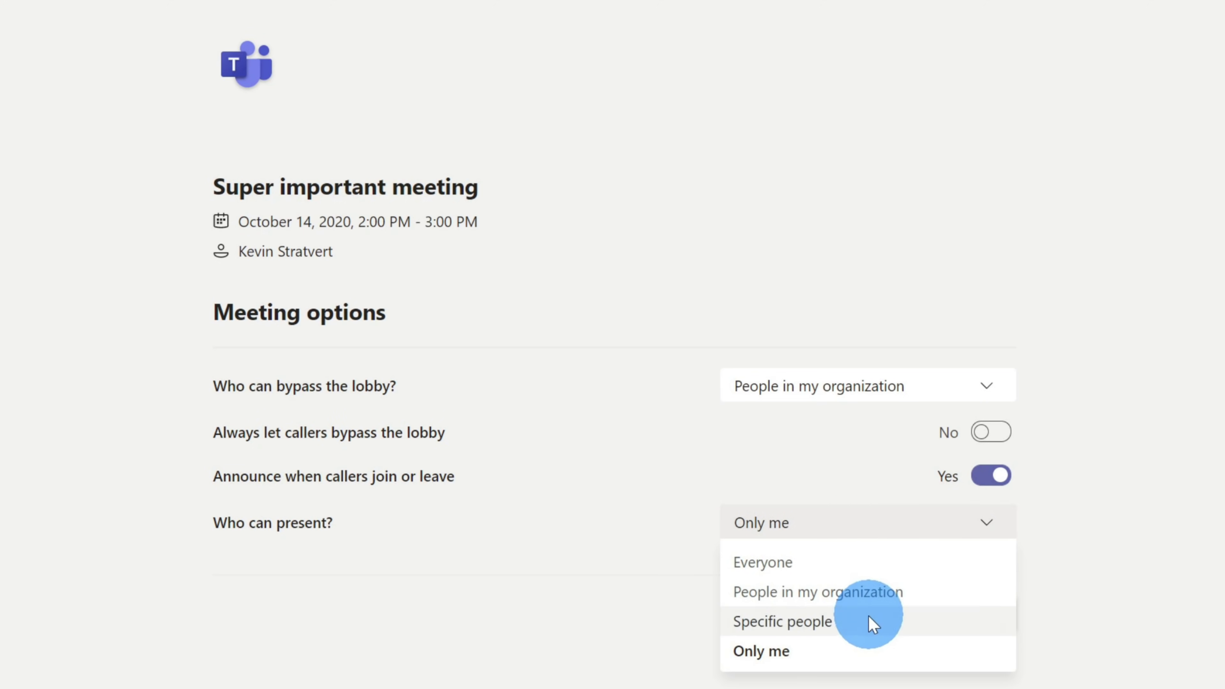
pyautogui.click(874, 625)
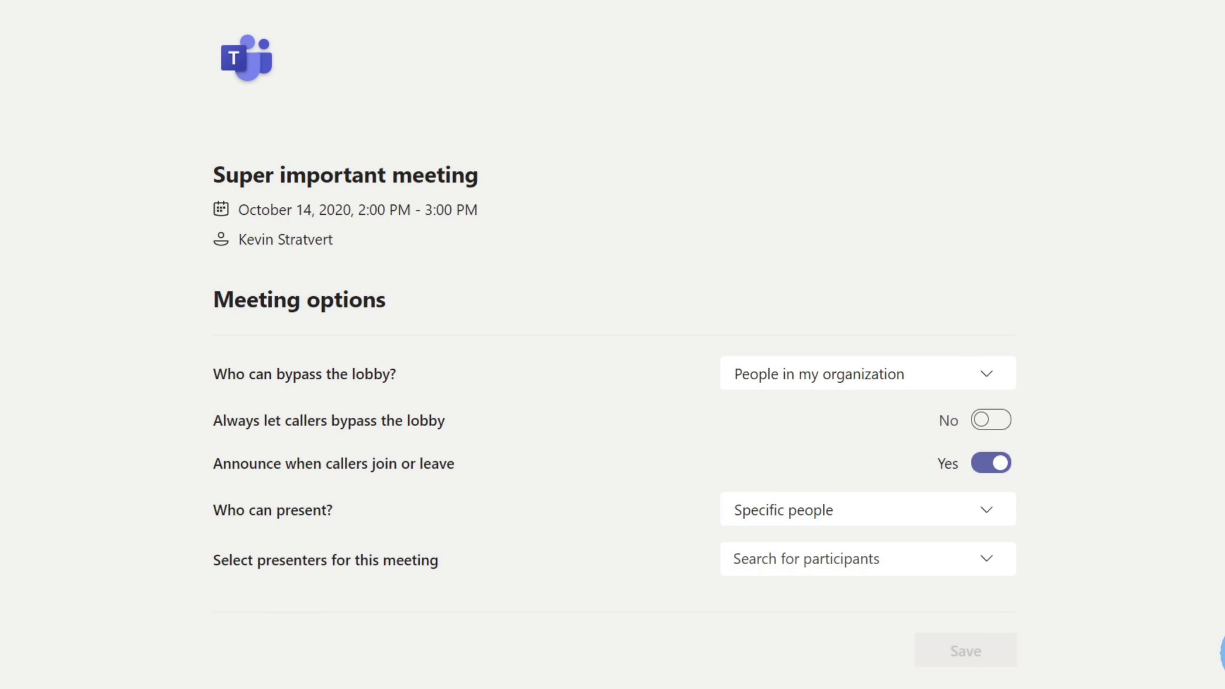
pyautogui.click(1127, 185)
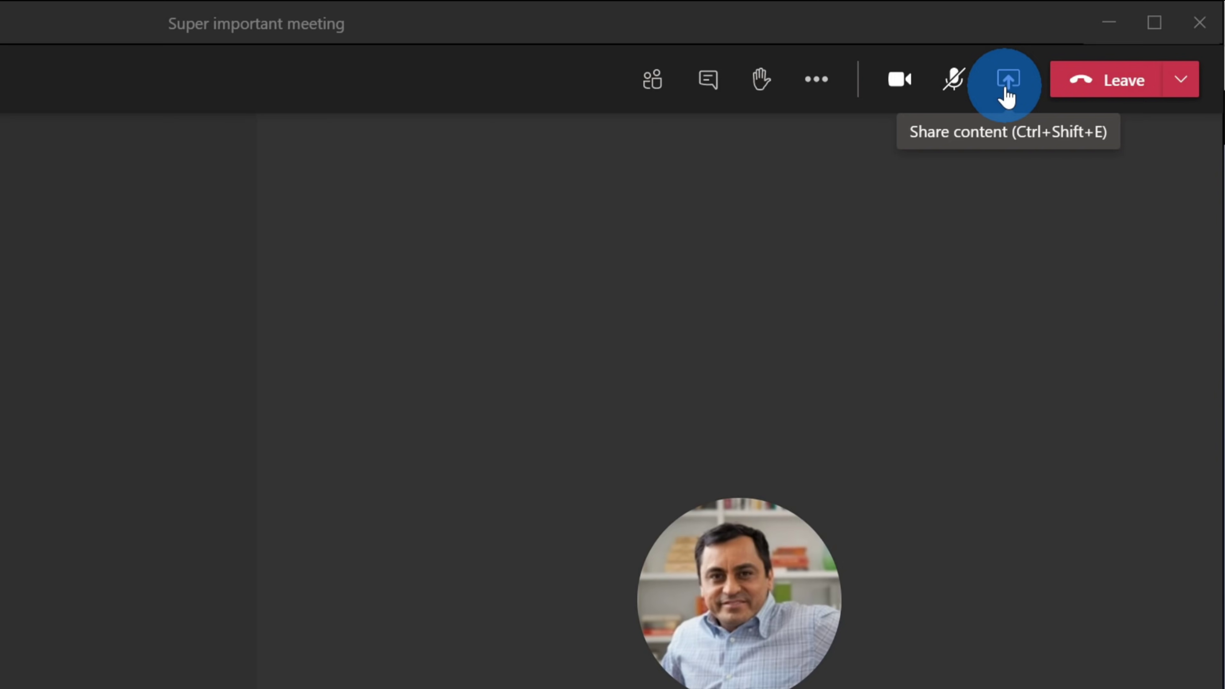
# Share a Microsoft Whiteboard in the meeting and draw one black and one red freehand zigzag stroke on it
pyautogui.click(1007, 96)
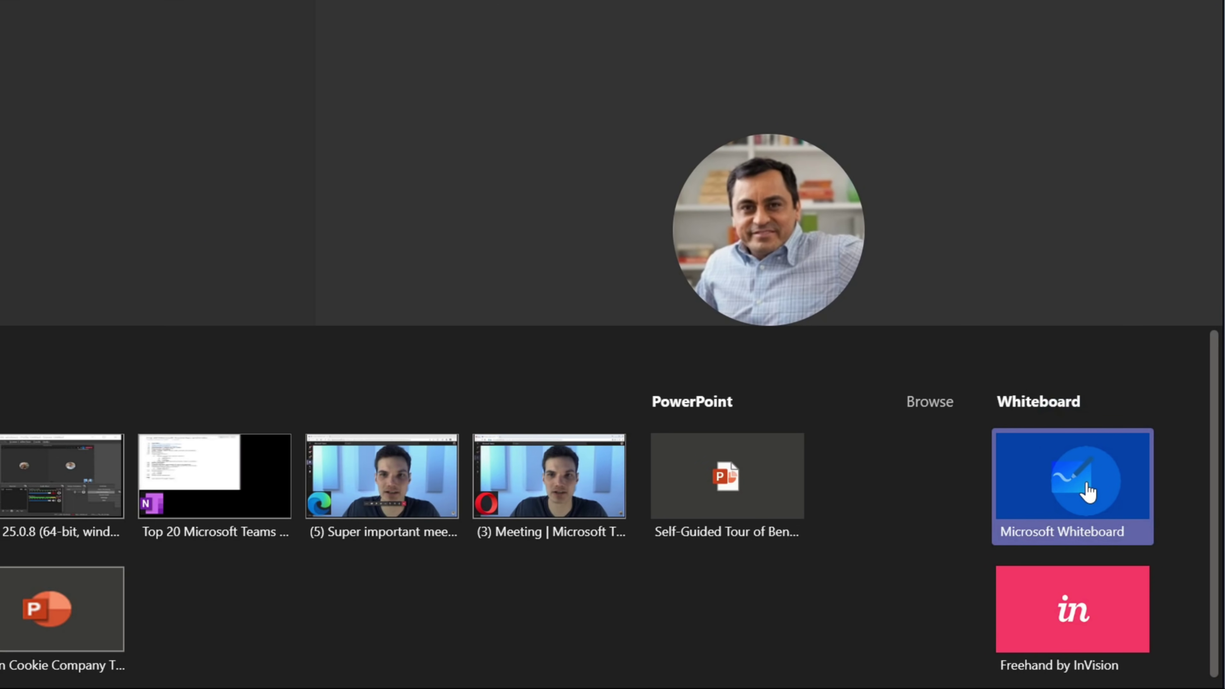
pyautogui.click(1088, 491)
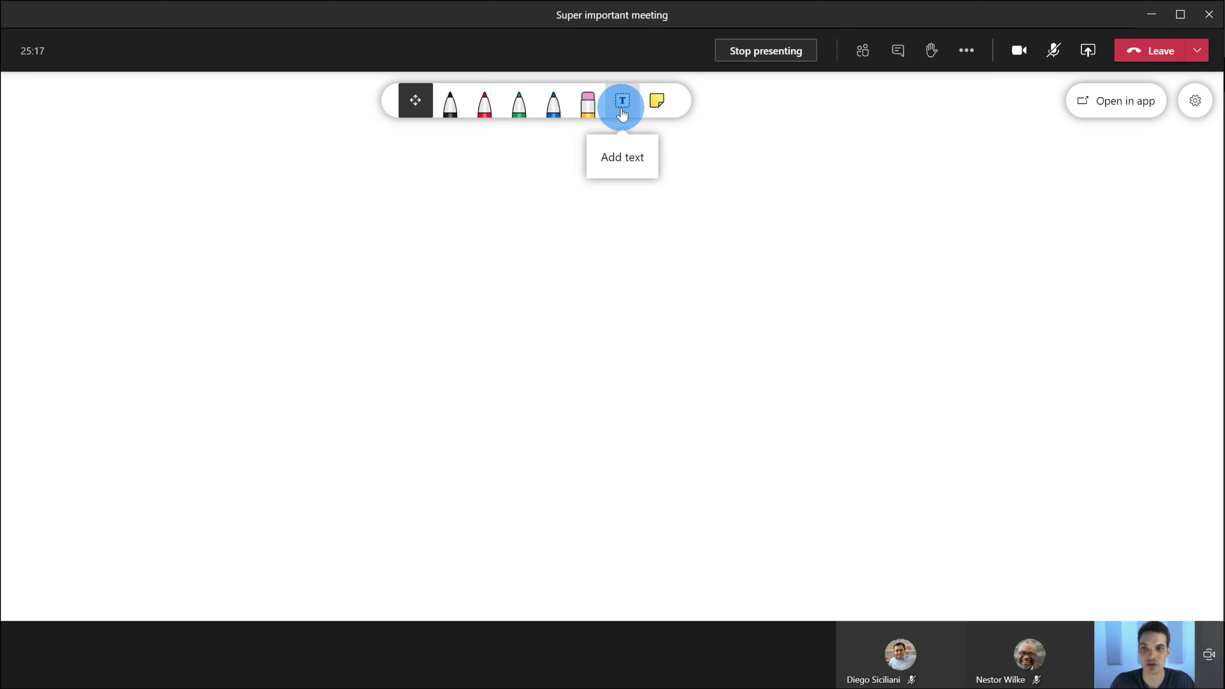
pyautogui.click(451, 103)
pyautogui.moveTo(290, 213)
pyautogui.mouseDown()
pyautogui.moveTo(471, 463)
pyautogui.moveTo(556, 427)
pyautogui.mouseUp()
pyautogui.click(484, 104)
pyautogui.moveTo(551, 208); pyautogui.dragTo(827, 477)
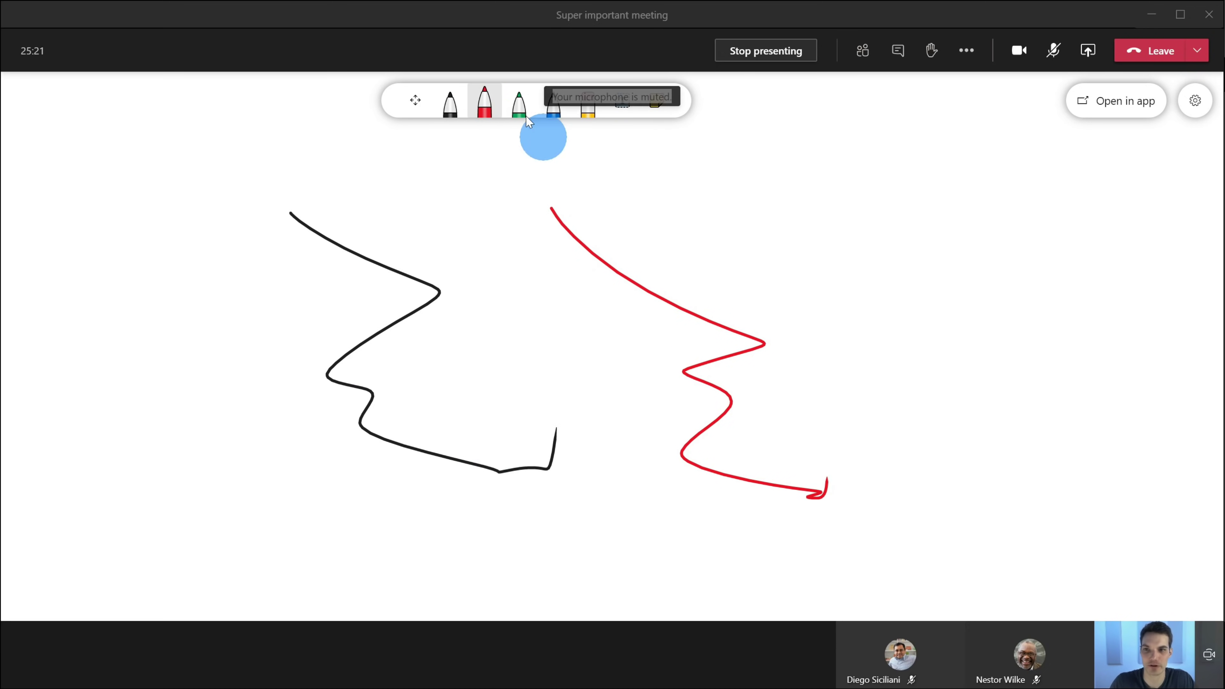
# Add an empty text box and a sticky note to the whiteboard
pyautogui.click(654, 104)
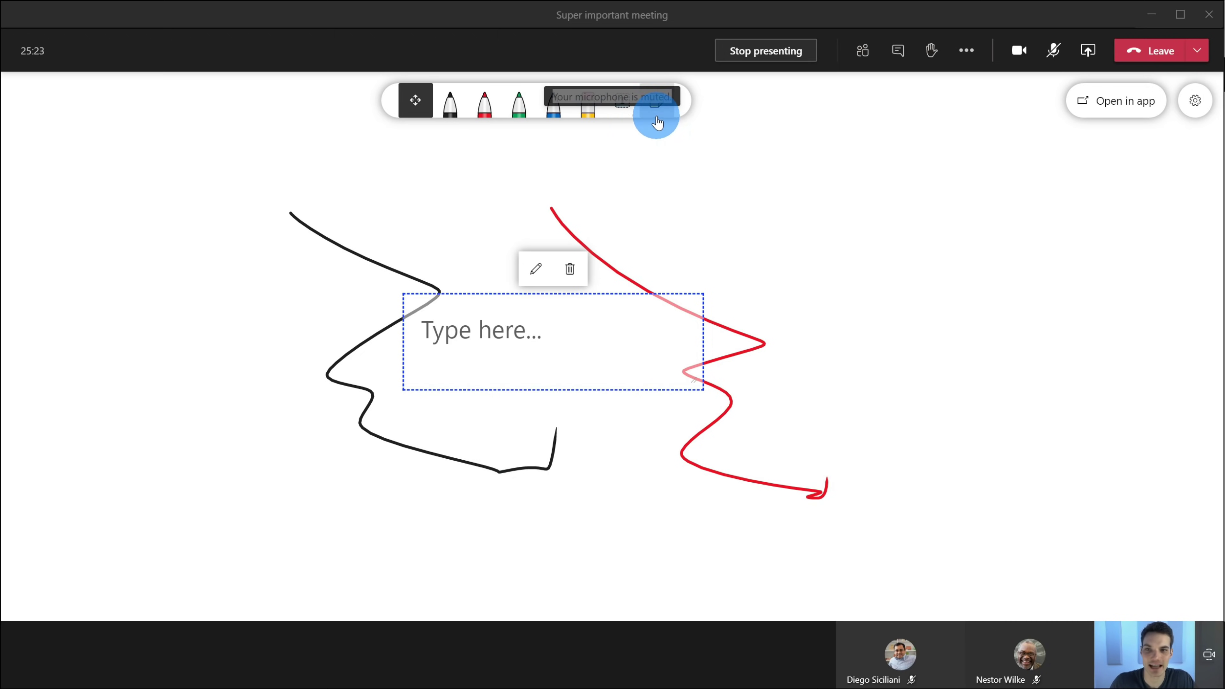
pyautogui.click(659, 104)
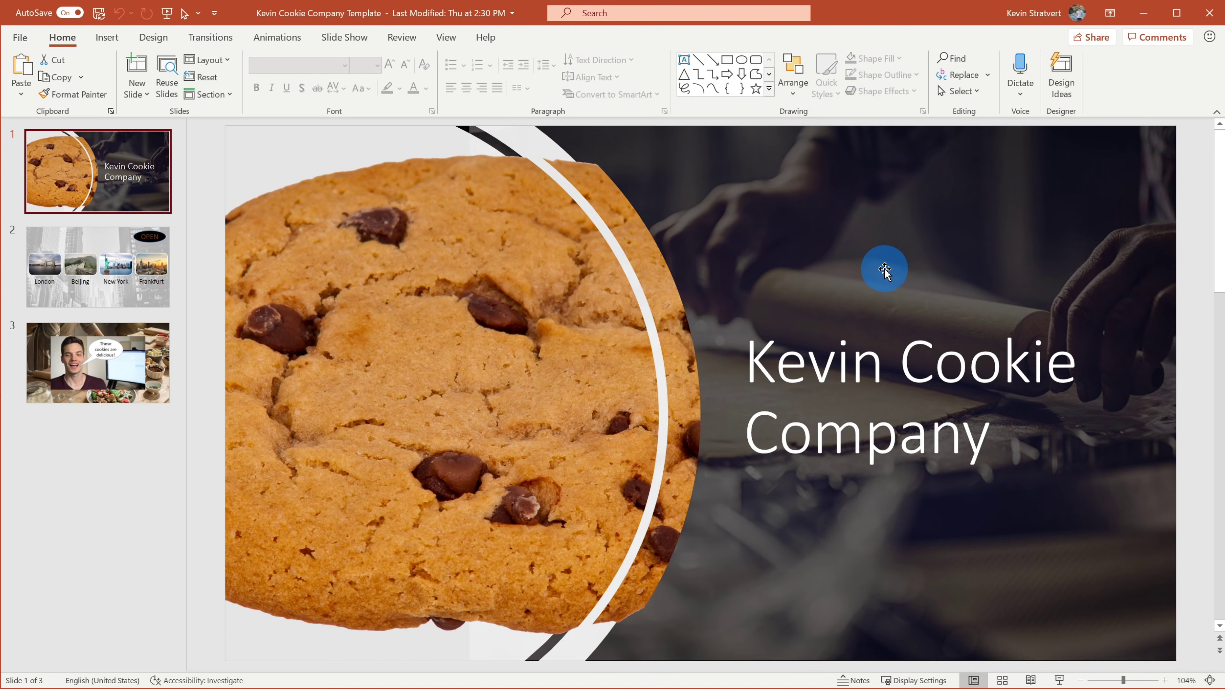
# Switch to the Kevin Cookie Company Template presentation in PowerPoint and open its Save a Copy options
pyautogui.click(19, 37)
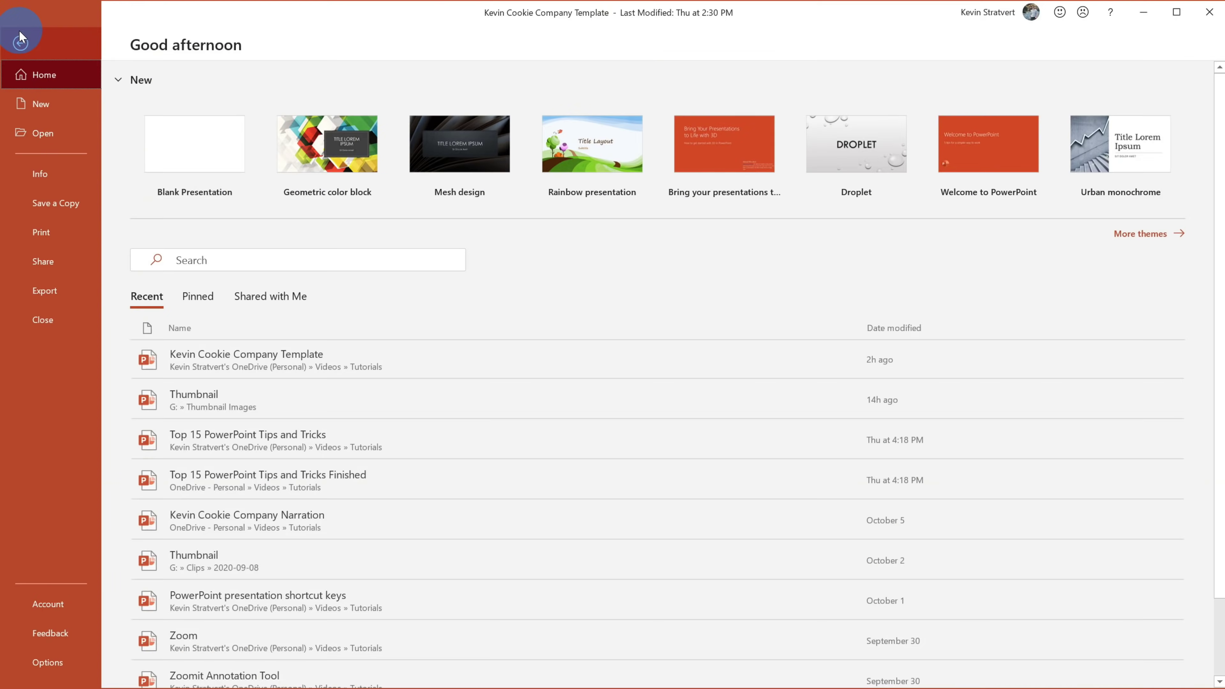
pyautogui.click(60, 202)
pyautogui.click(490, 133)
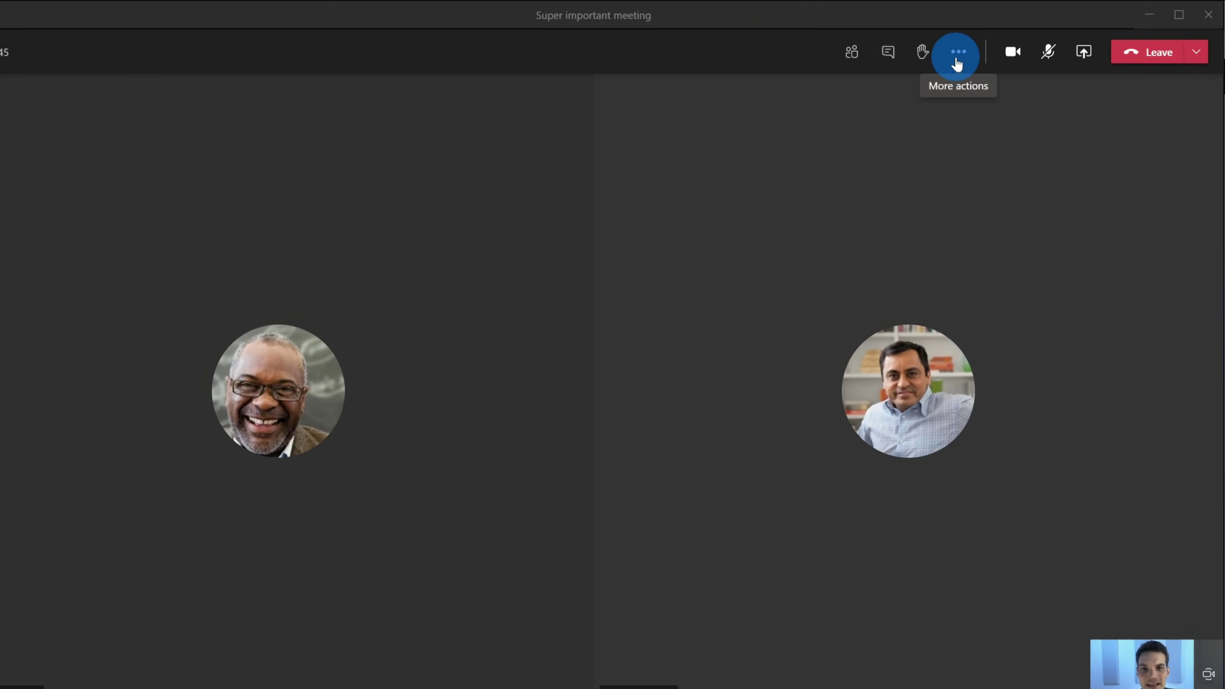
# Return to the Teams meeting, open the background effects and look through the available background images
pyautogui.click(957, 62)
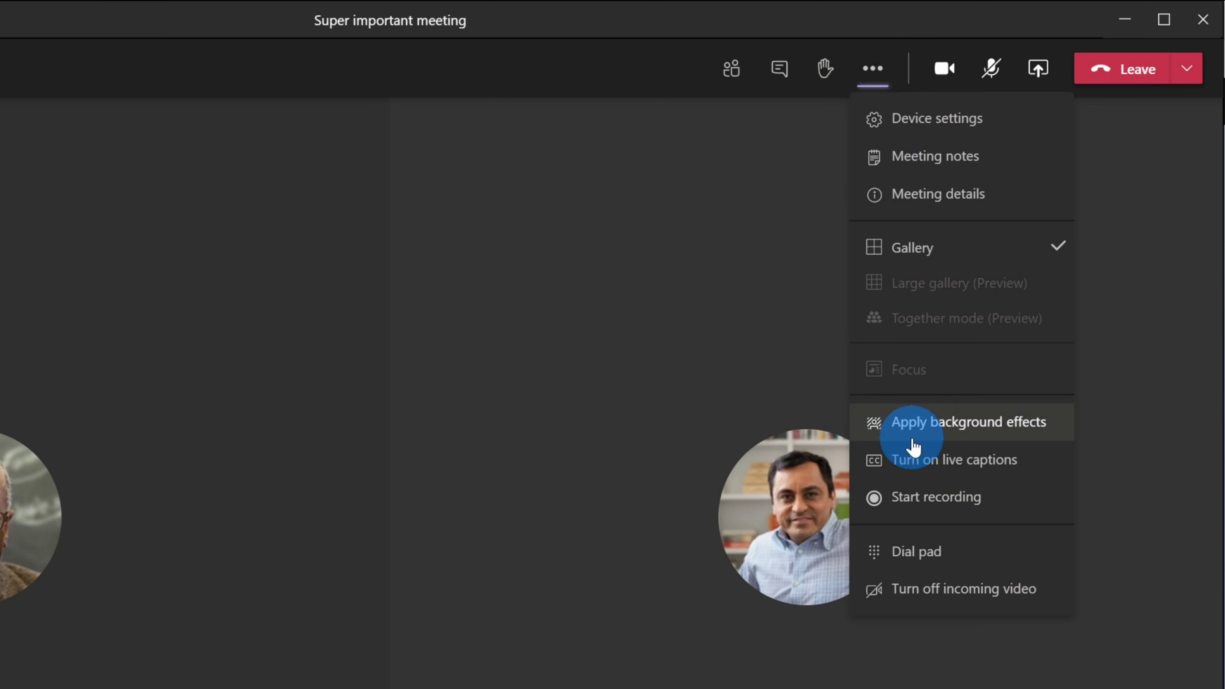
pyautogui.click(961, 424)
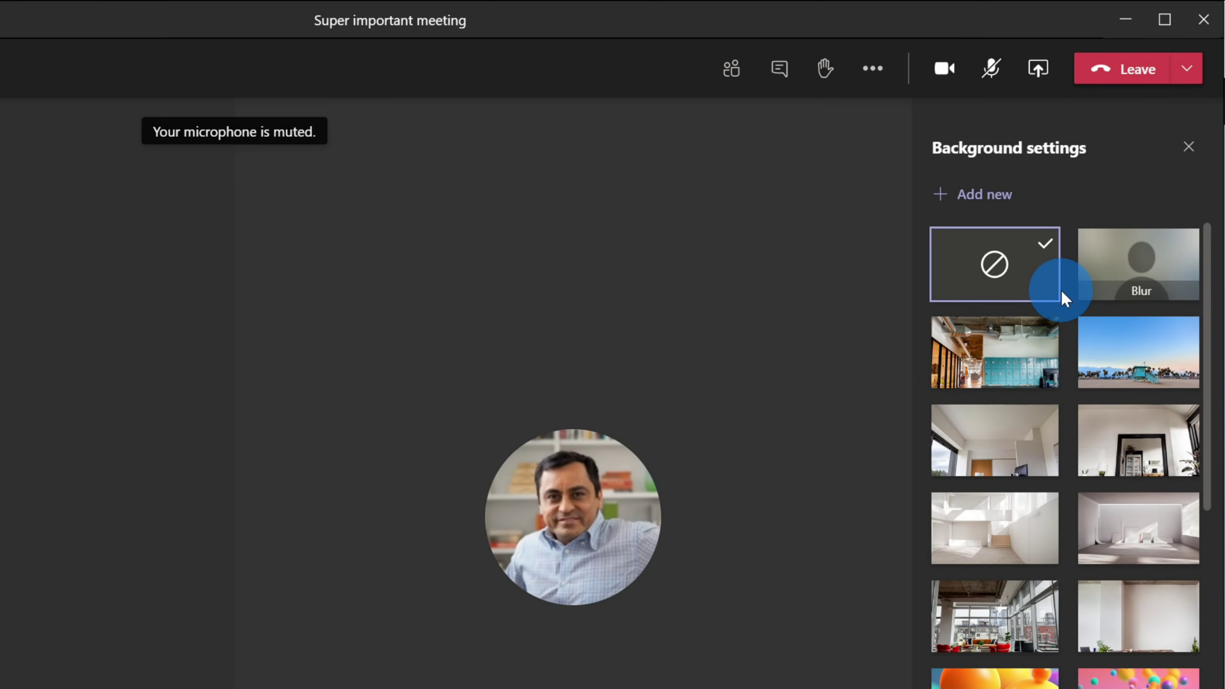
pyautogui.scroll(-10, 1053, 423)
pyautogui.scroll(4, 1109, 482)
pyautogui.scroll(5, 1129, 476)
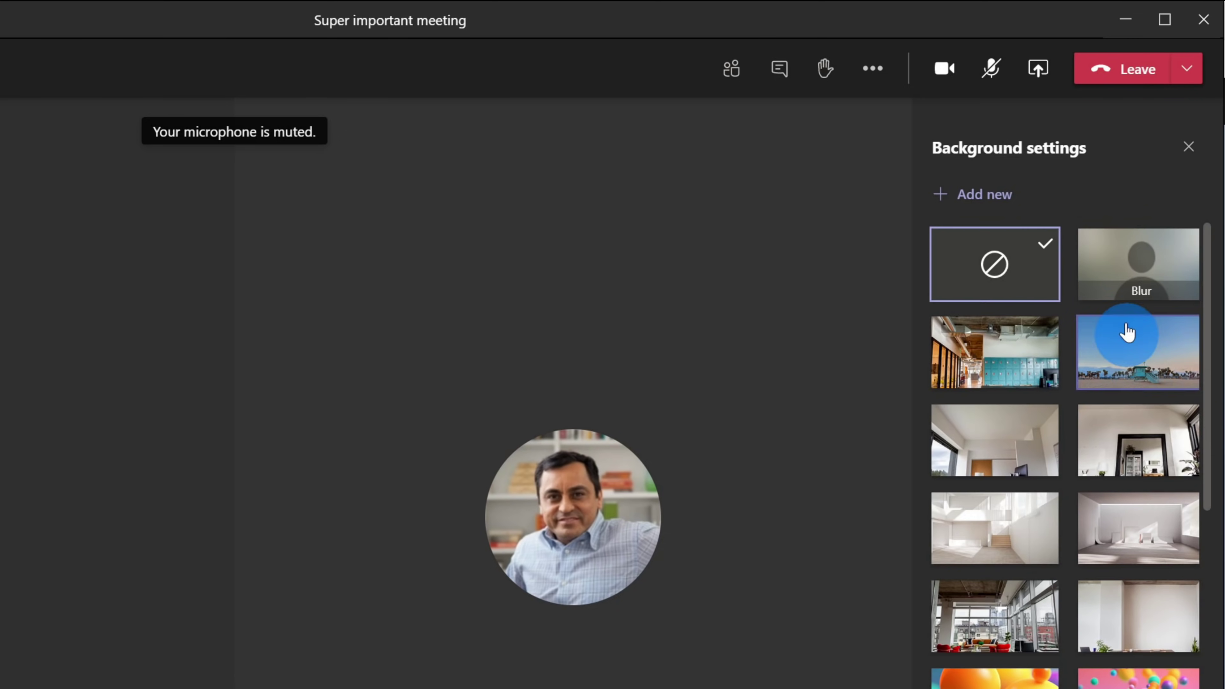
pyautogui.scroll(-10, 1074, 465)
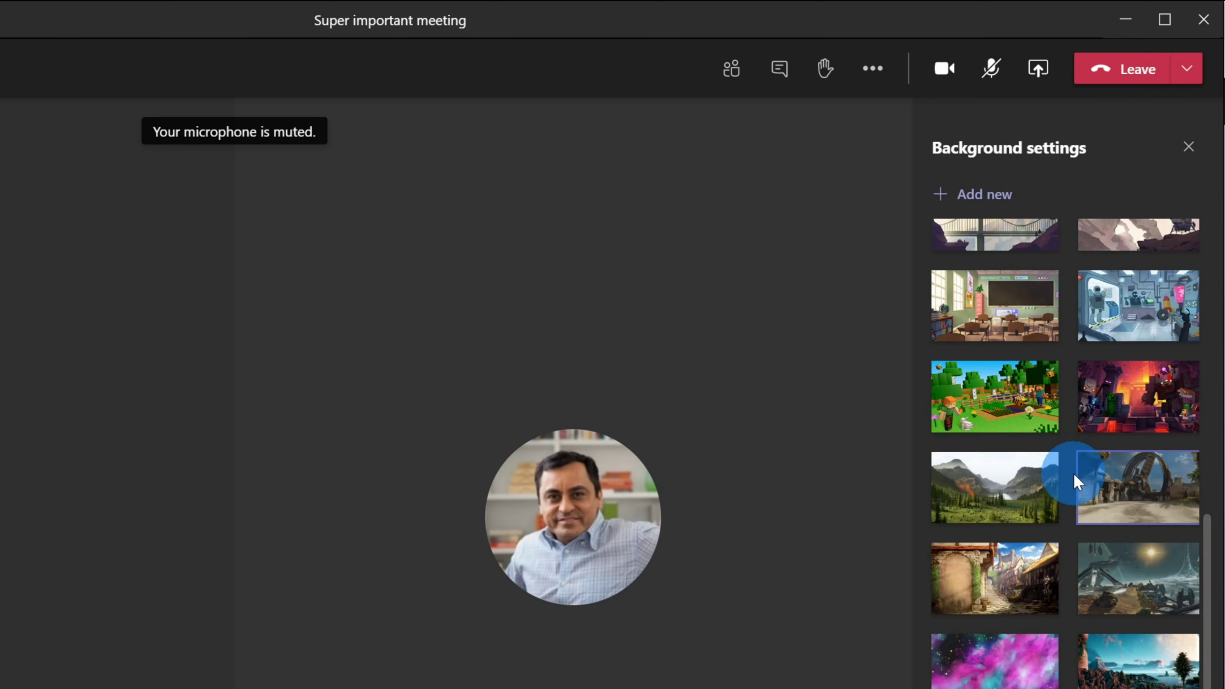
pyautogui.scroll(10, 1072, 470)
# Add the Kevin Cookie Company Background PNG from the Desktop as a new custom background
pyautogui.click(976, 196)
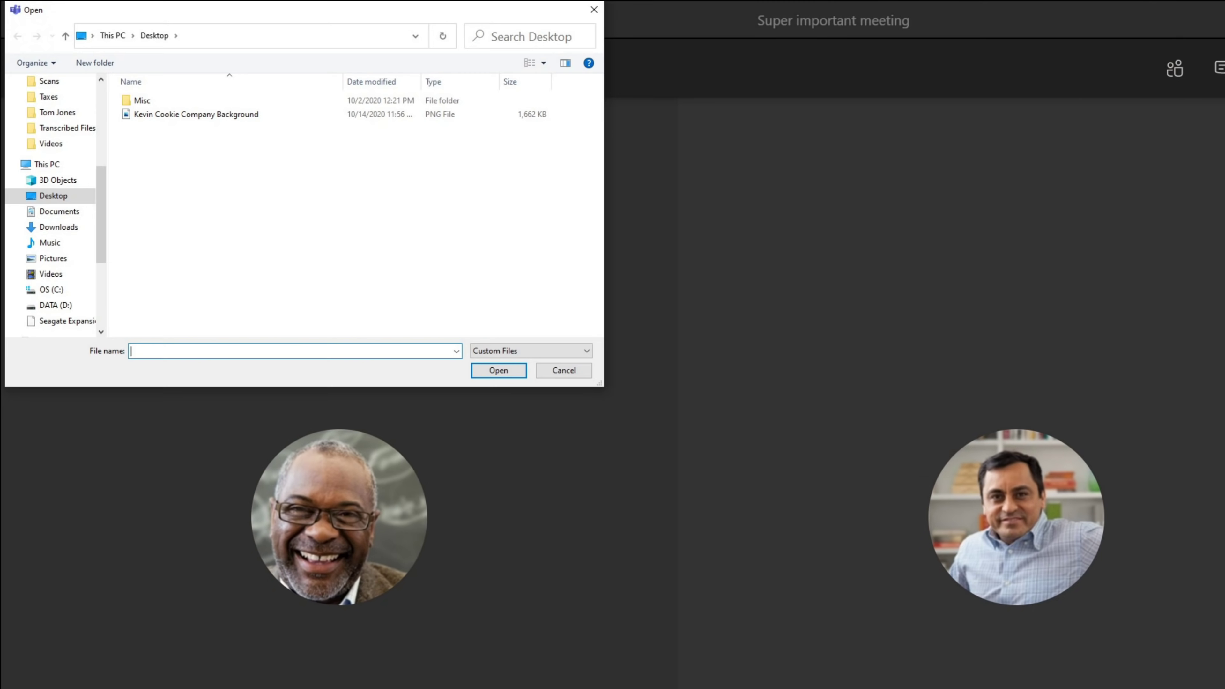
pyautogui.click(200, 115)
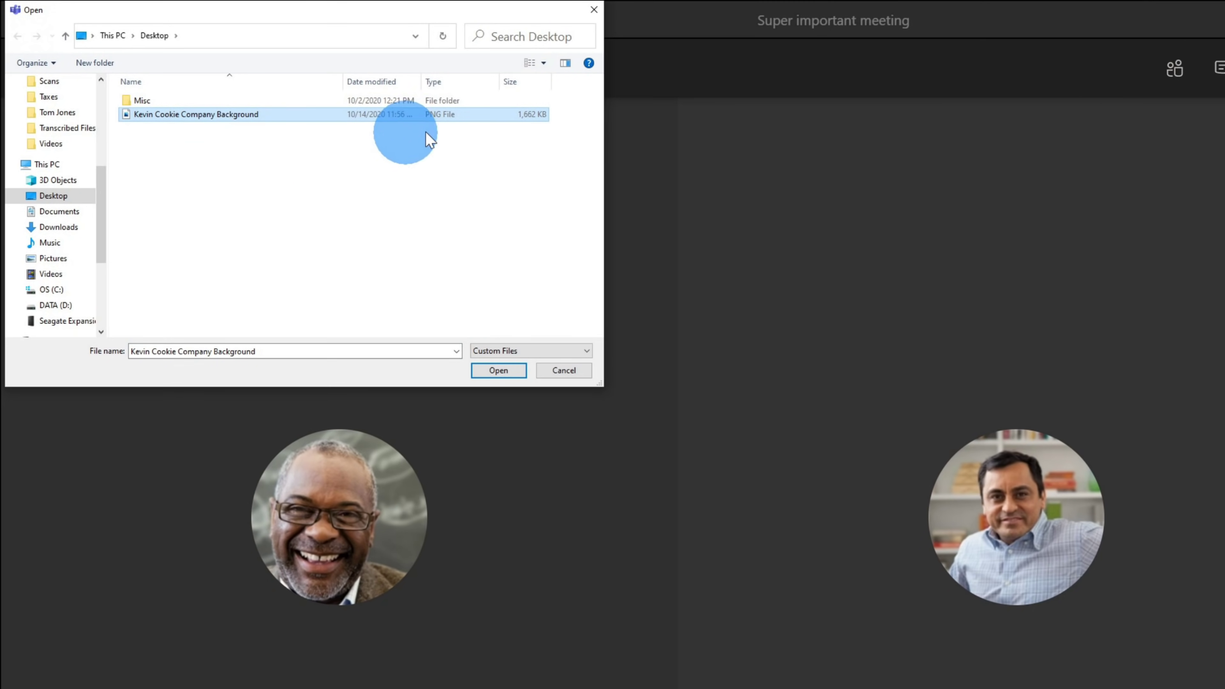
pyautogui.click(503, 374)
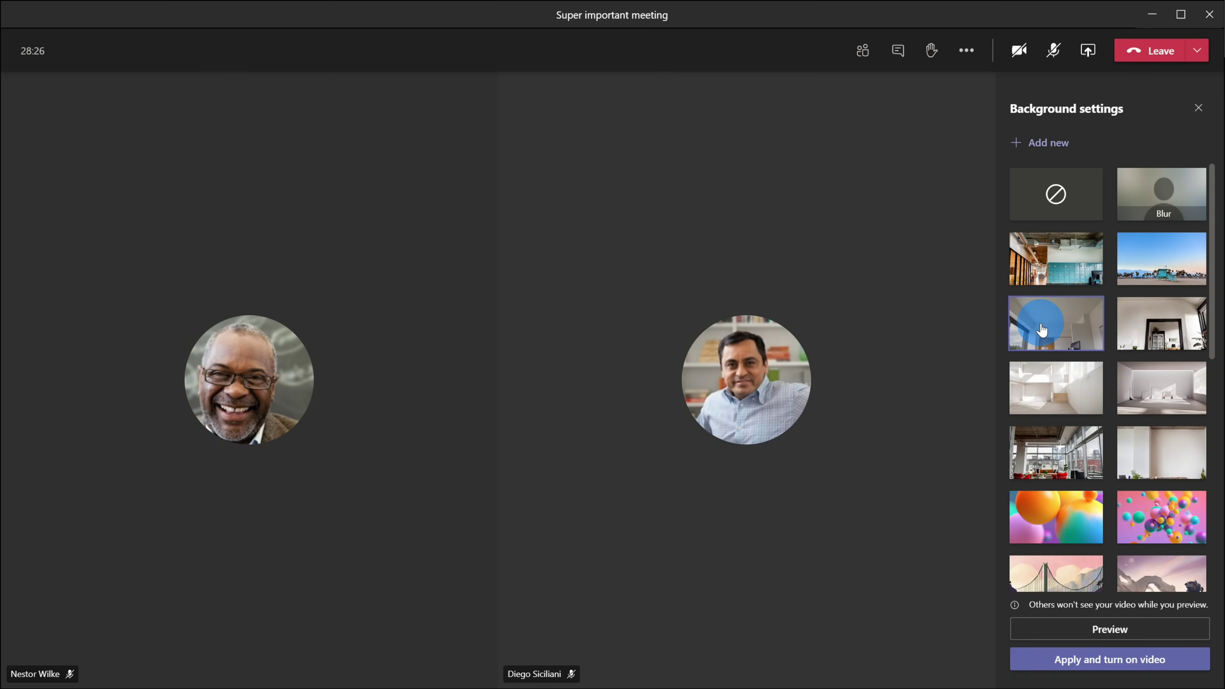
# Select the custom cookie background, preview it, and apply it with the video turned on
pyautogui.scroll(-10, 1060, 299)
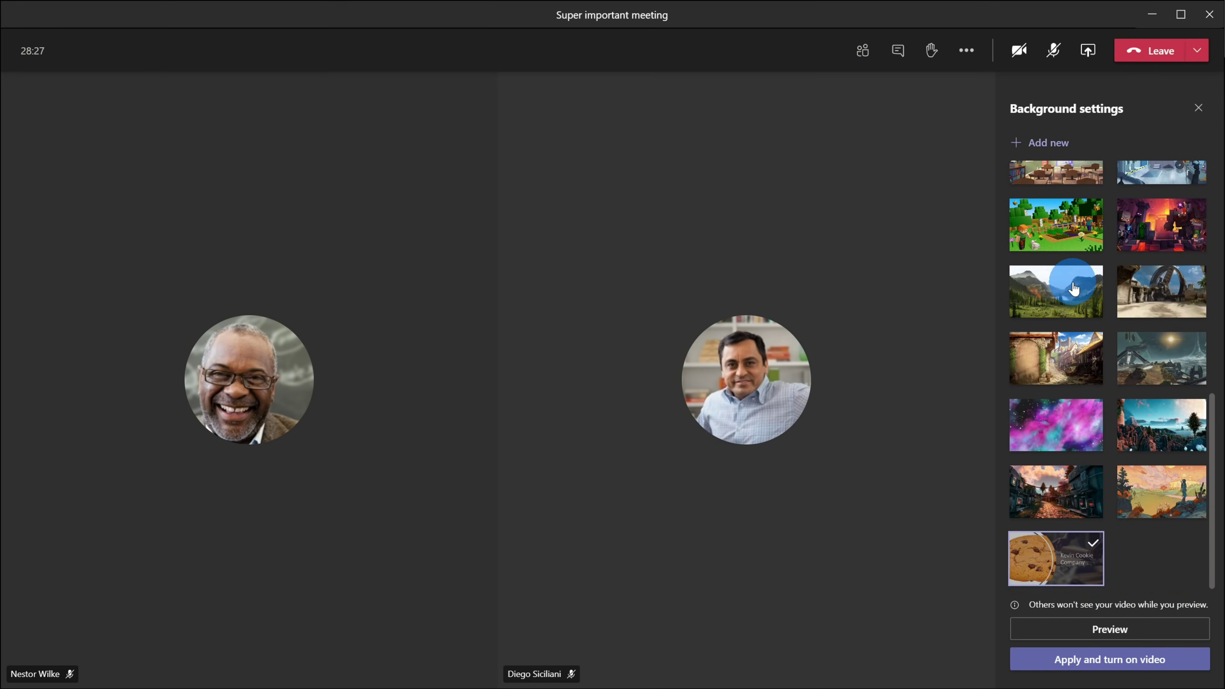
pyautogui.click(1070, 570)
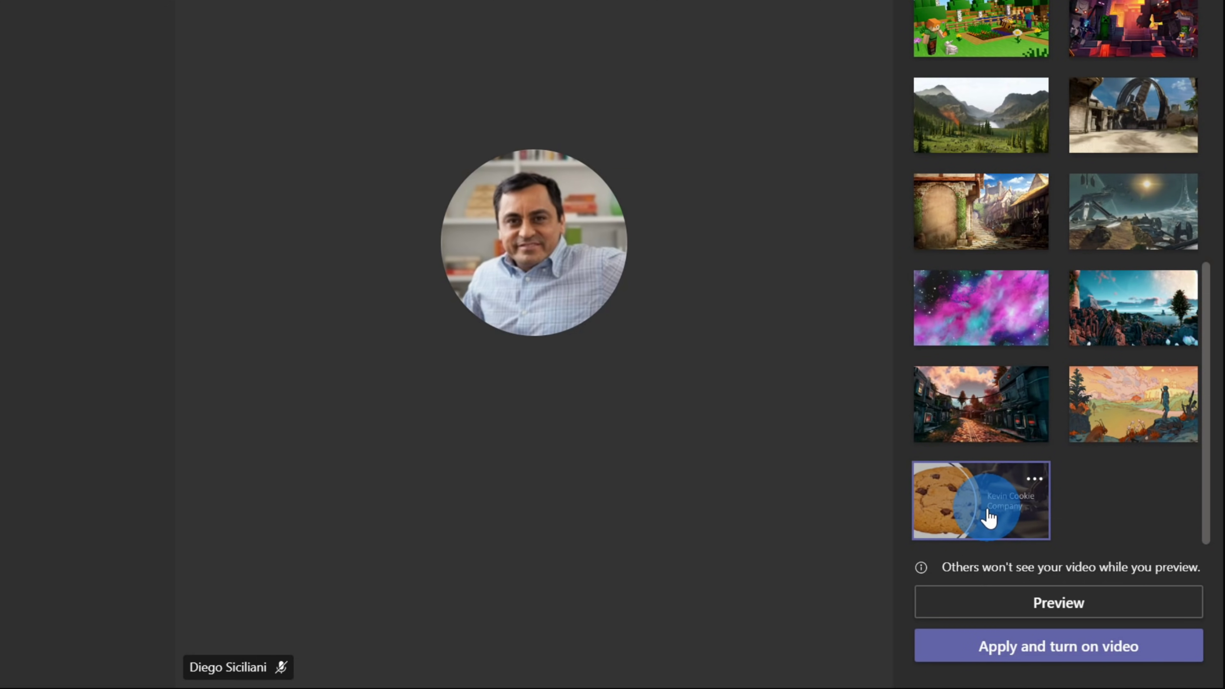
pyautogui.click(1041, 601)
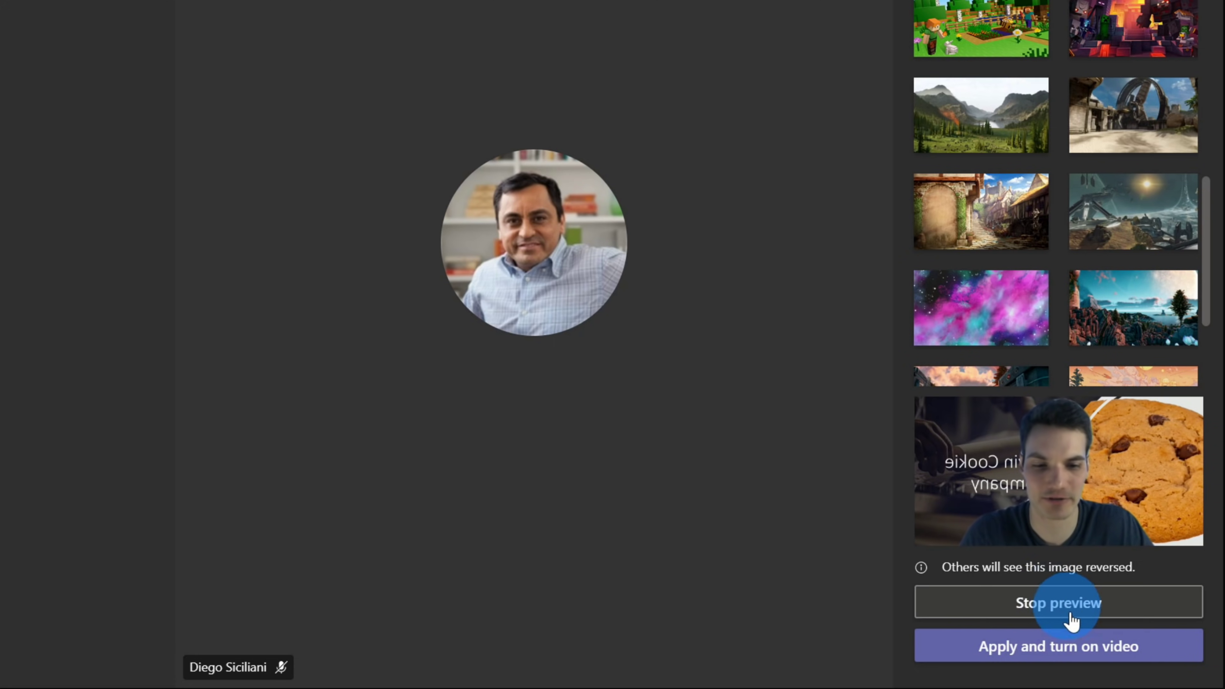
pyautogui.click(1092, 647)
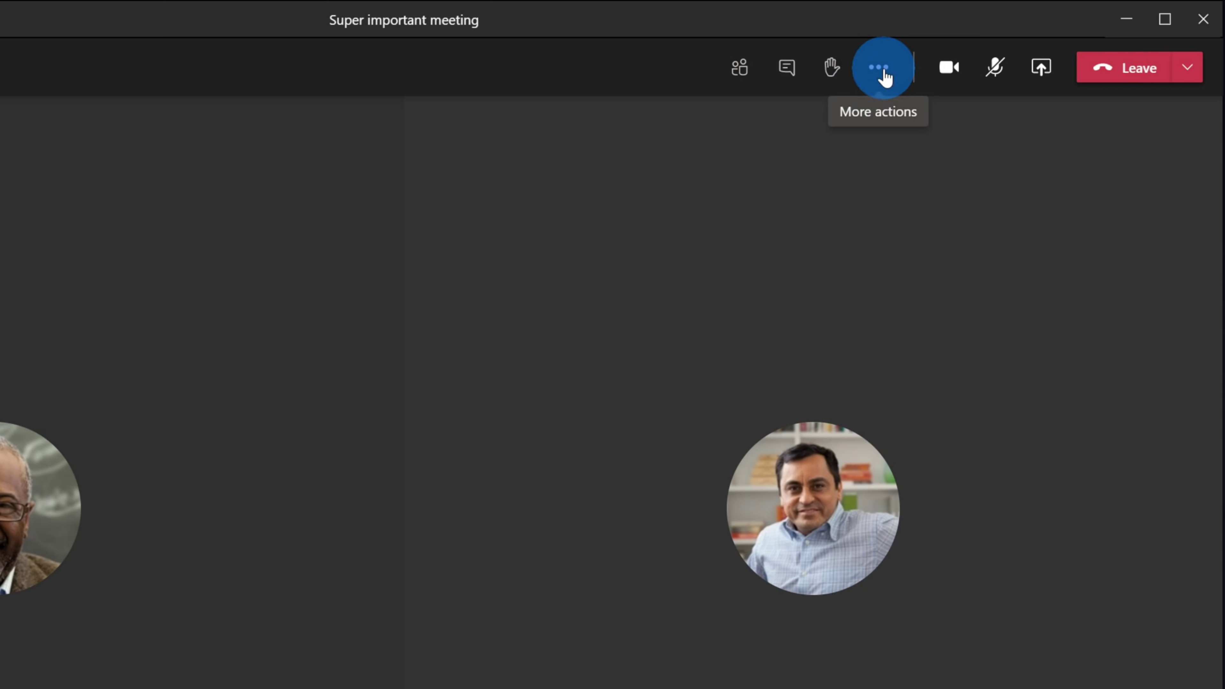
# Start recording the meeting
pyautogui.click(884, 74)
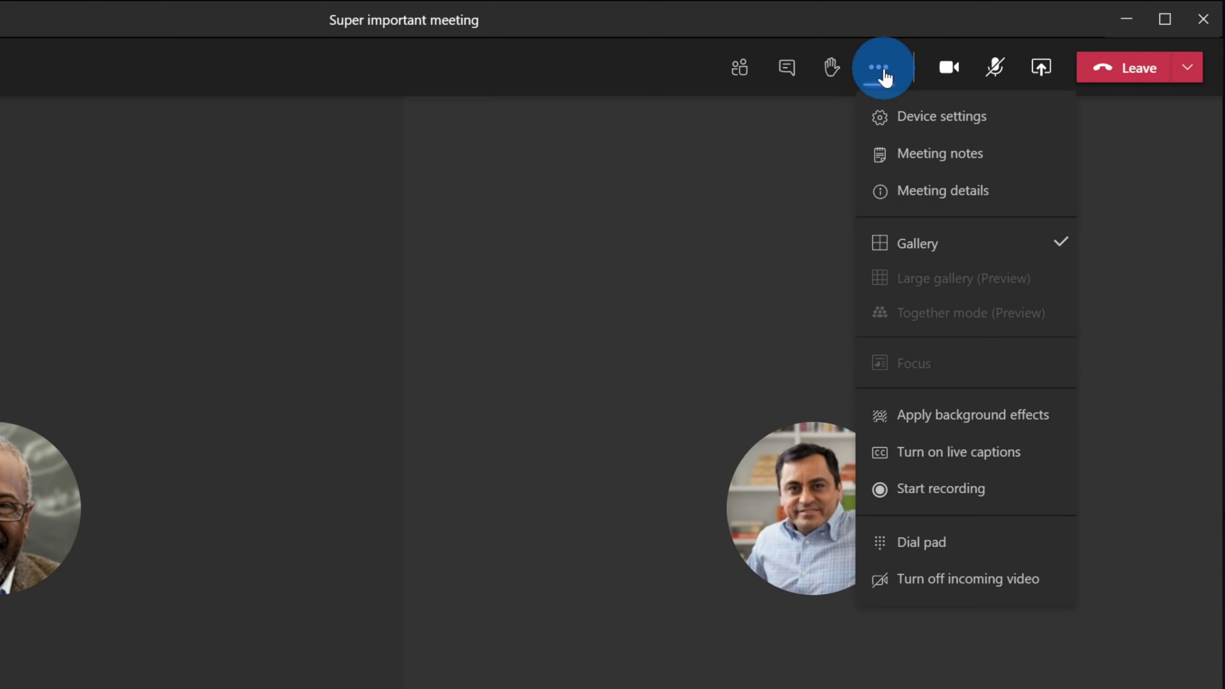
pyautogui.click(986, 489)
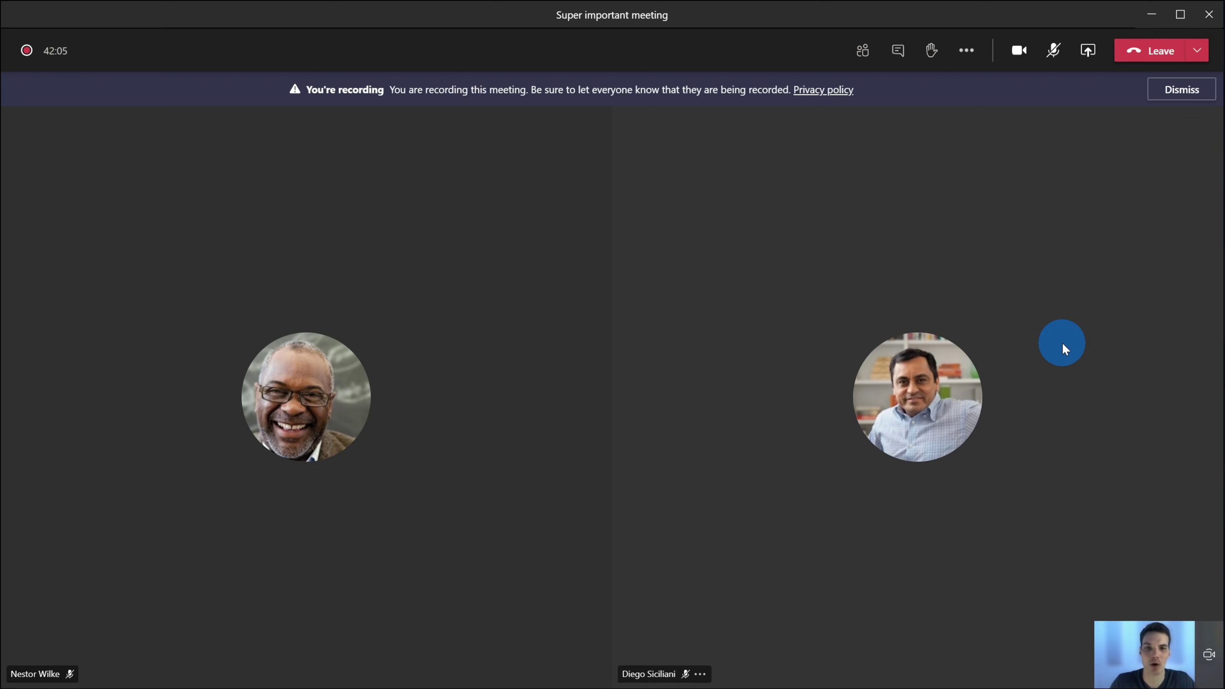
# Stop recording the meeting and confirm the stop
pyautogui.click(970, 57)
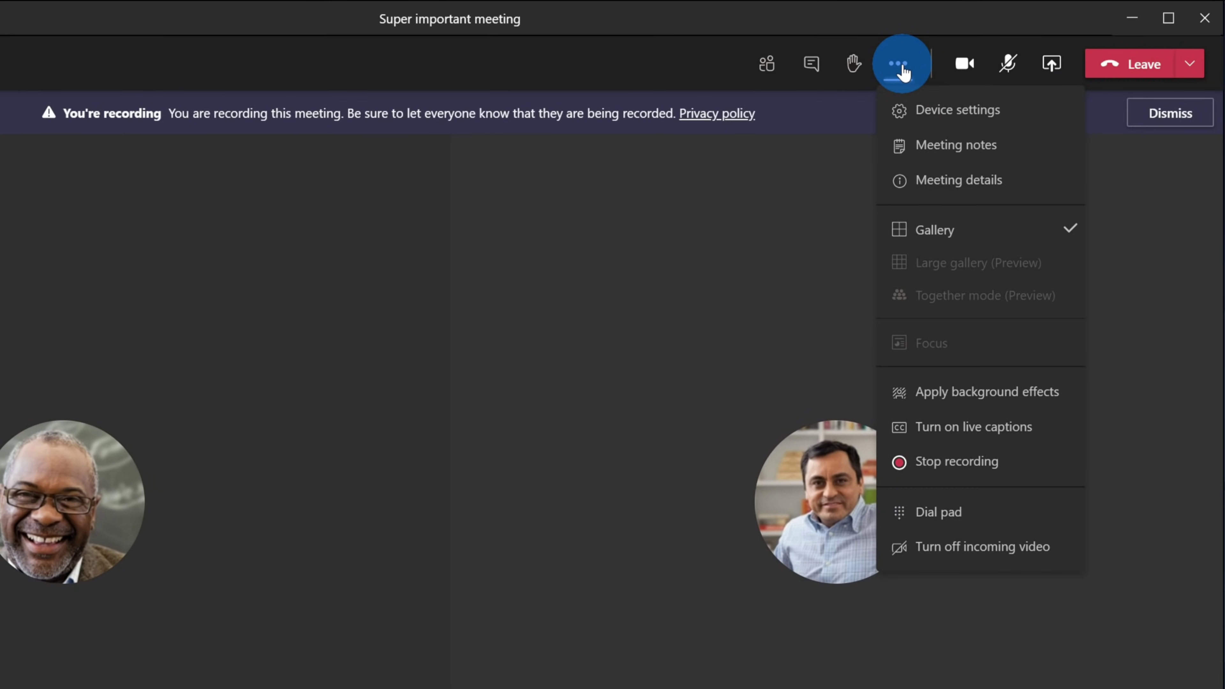
pyautogui.click(935, 462)
pyautogui.click(705, 385)
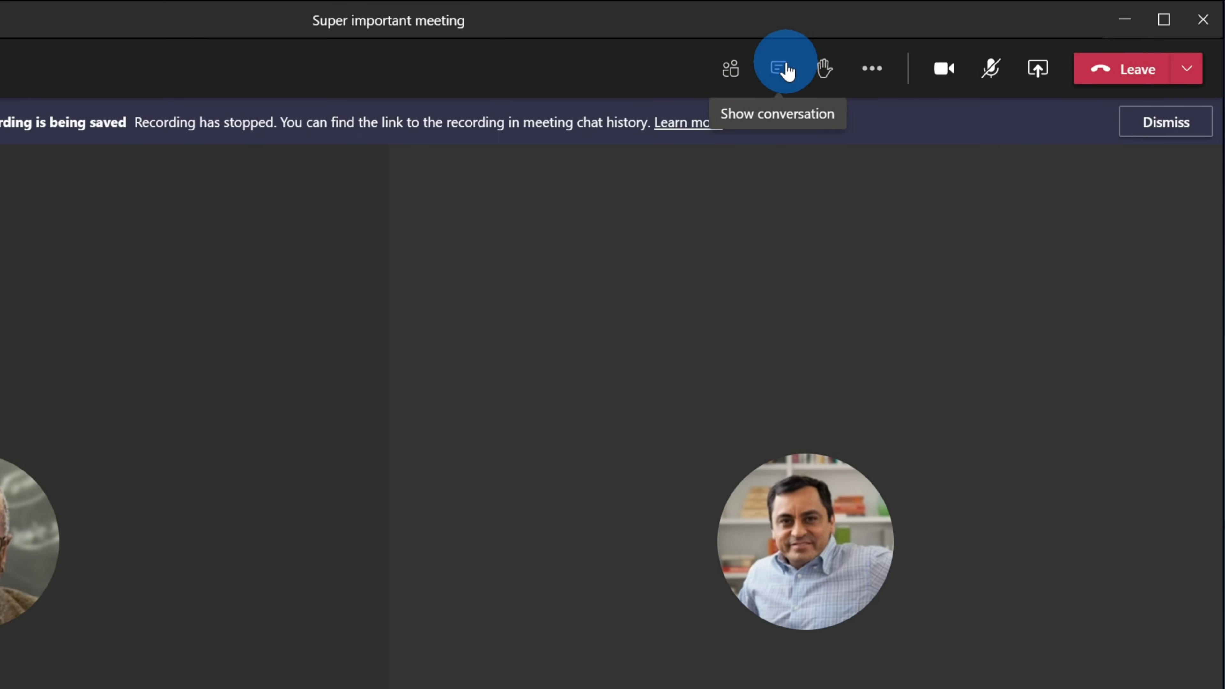
# Open a recording from the meeting chat and examine its Microsoft Stream page, including the trending videos and the transcript's search and edit options
pyautogui.click(785, 69)
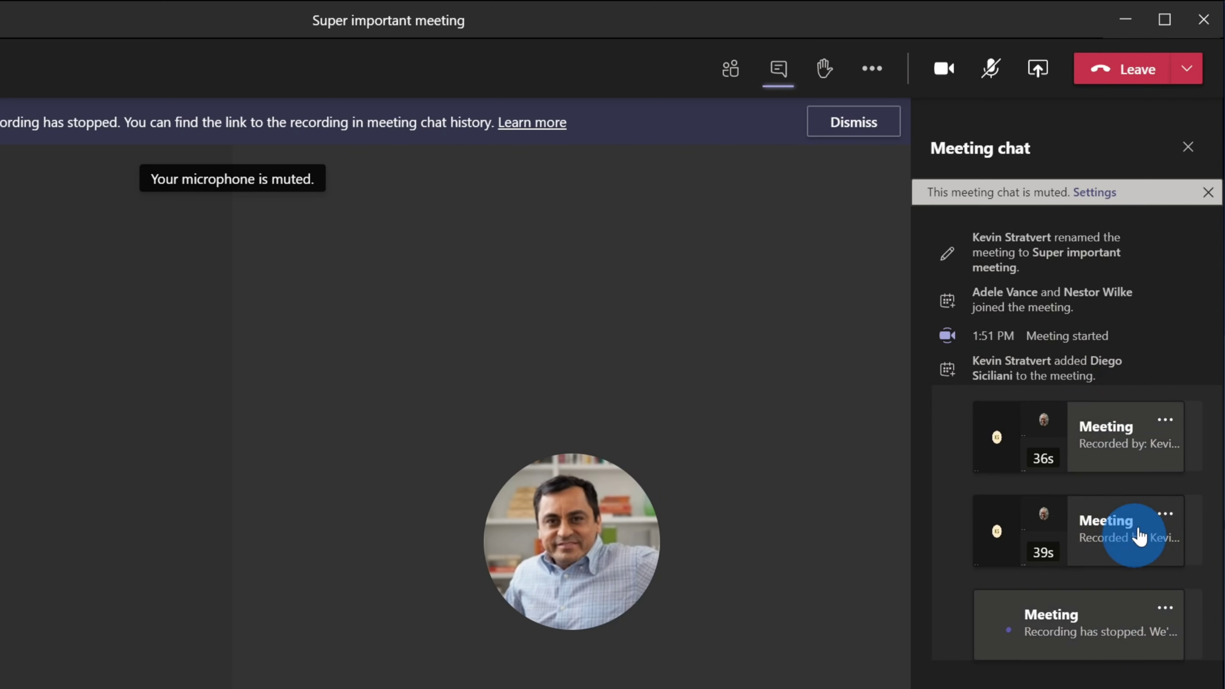
pyautogui.click(1098, 527)
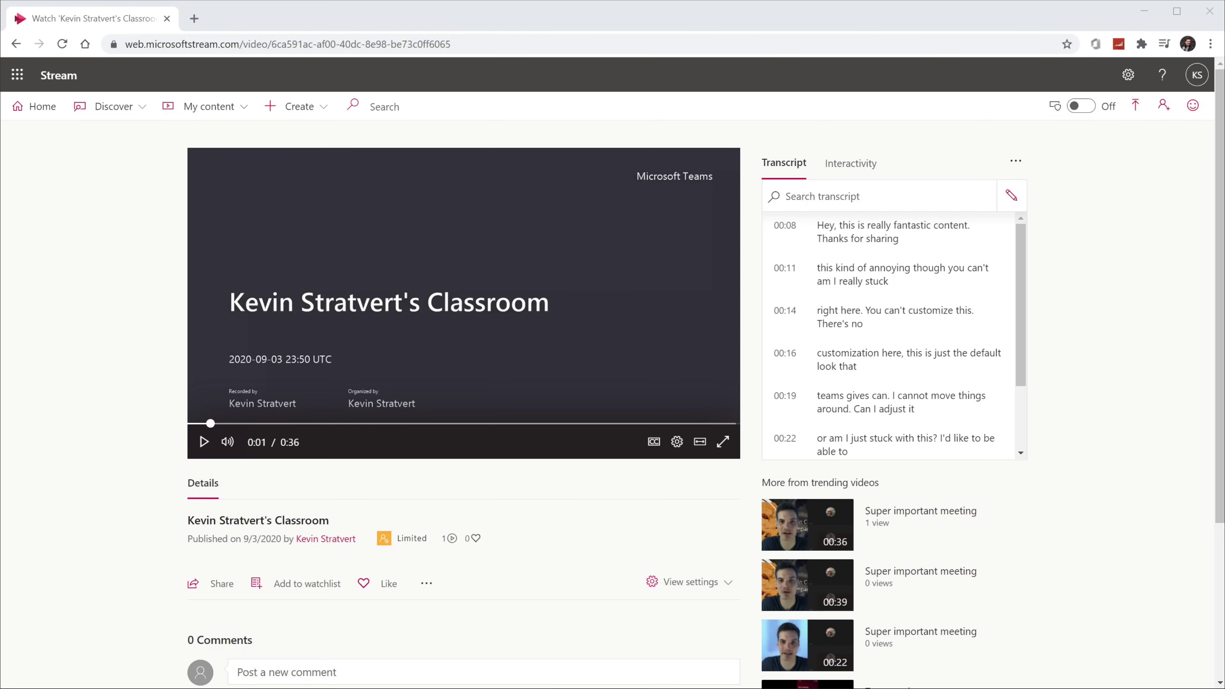
pyautogui.scroll(-6, 820, 347)
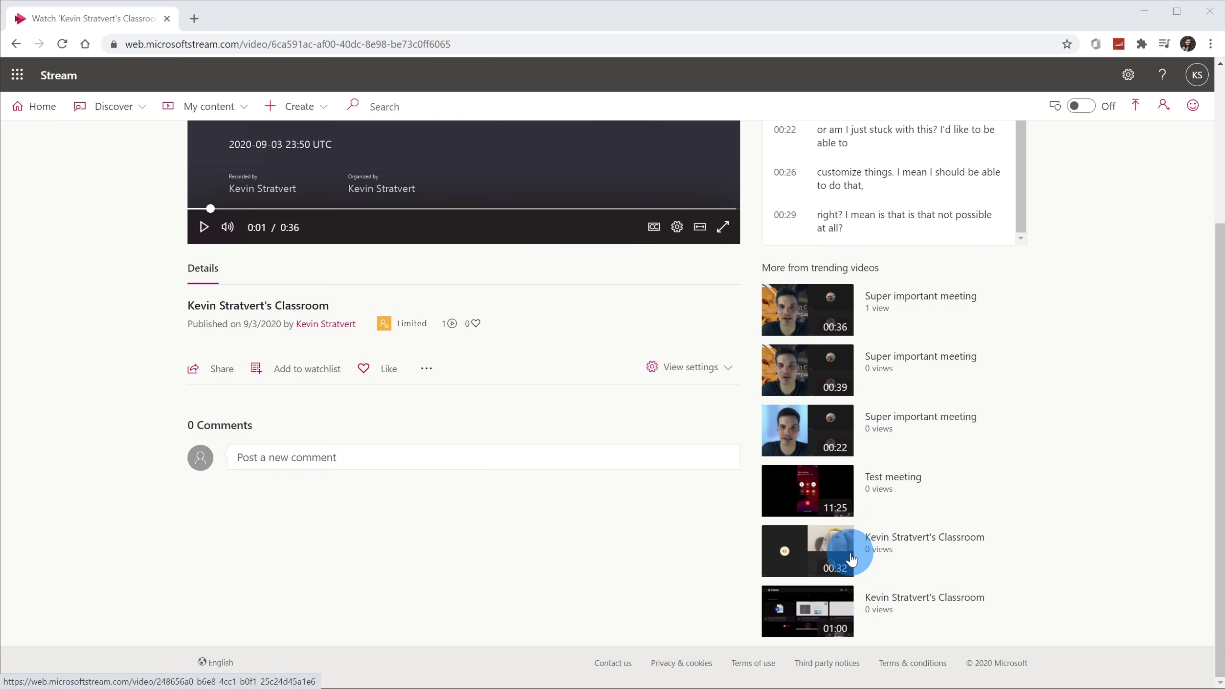
pyautogui.scroll(1, 850, 559)
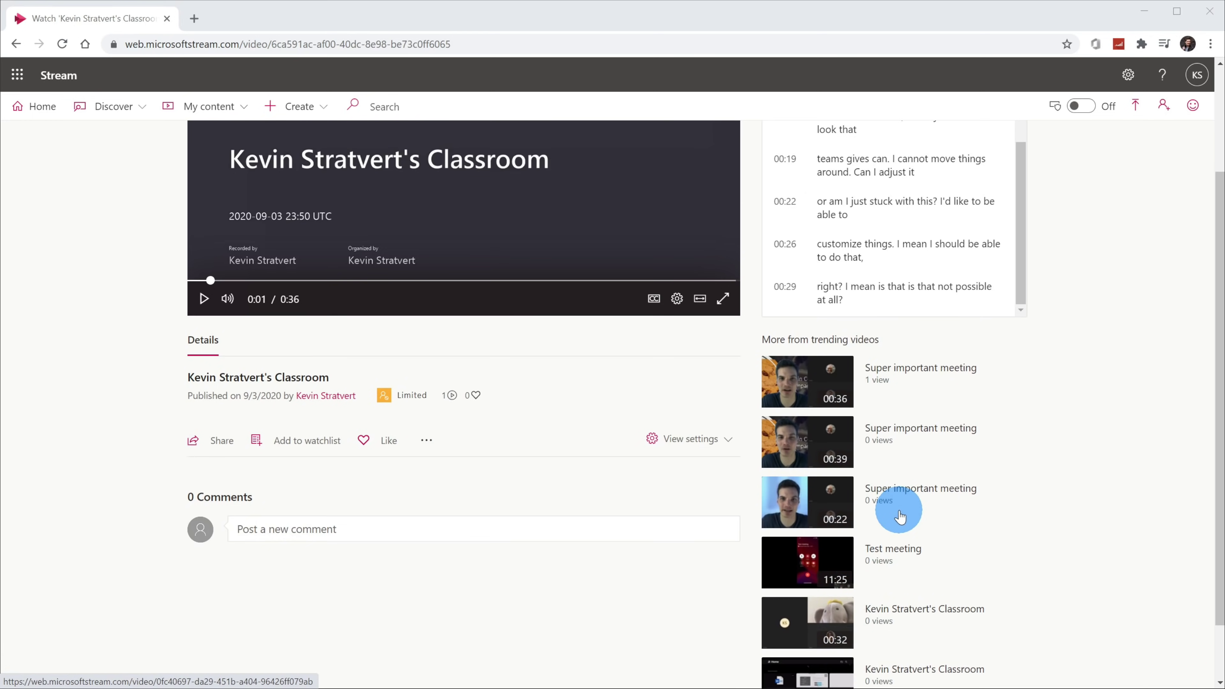
pyautogui.scroll(2, 899, 516)
pyautogui.scroll(2, 882, 342)
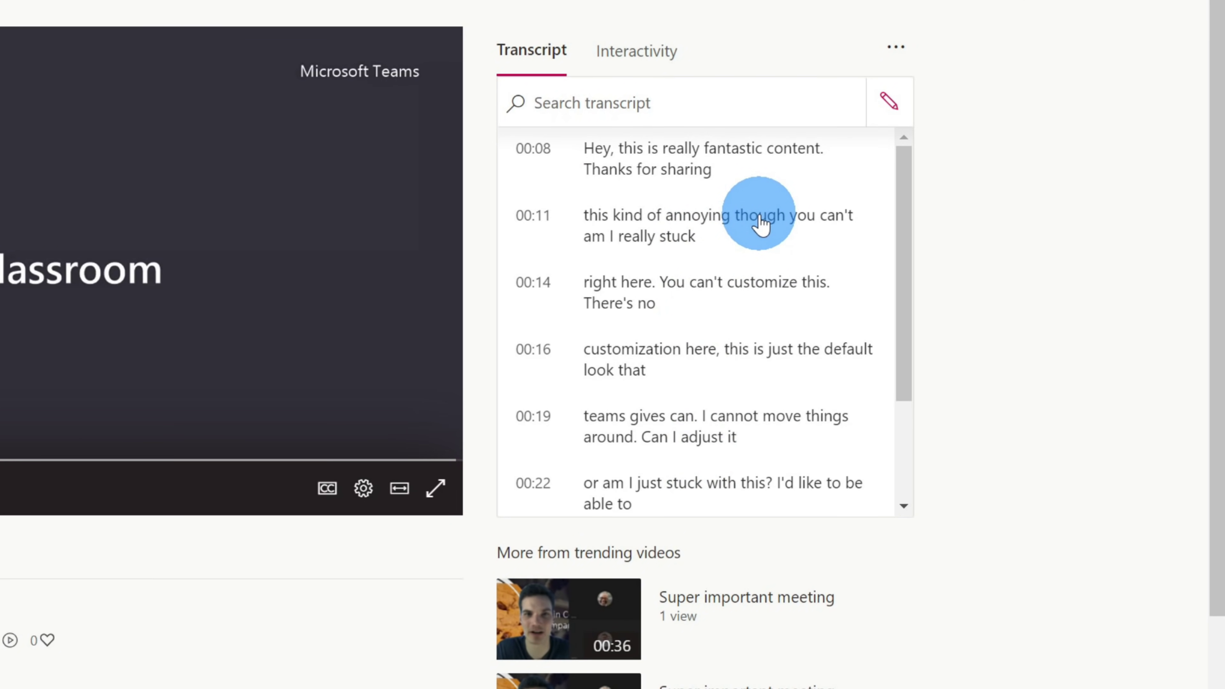
pyautogui.click(648, 102)
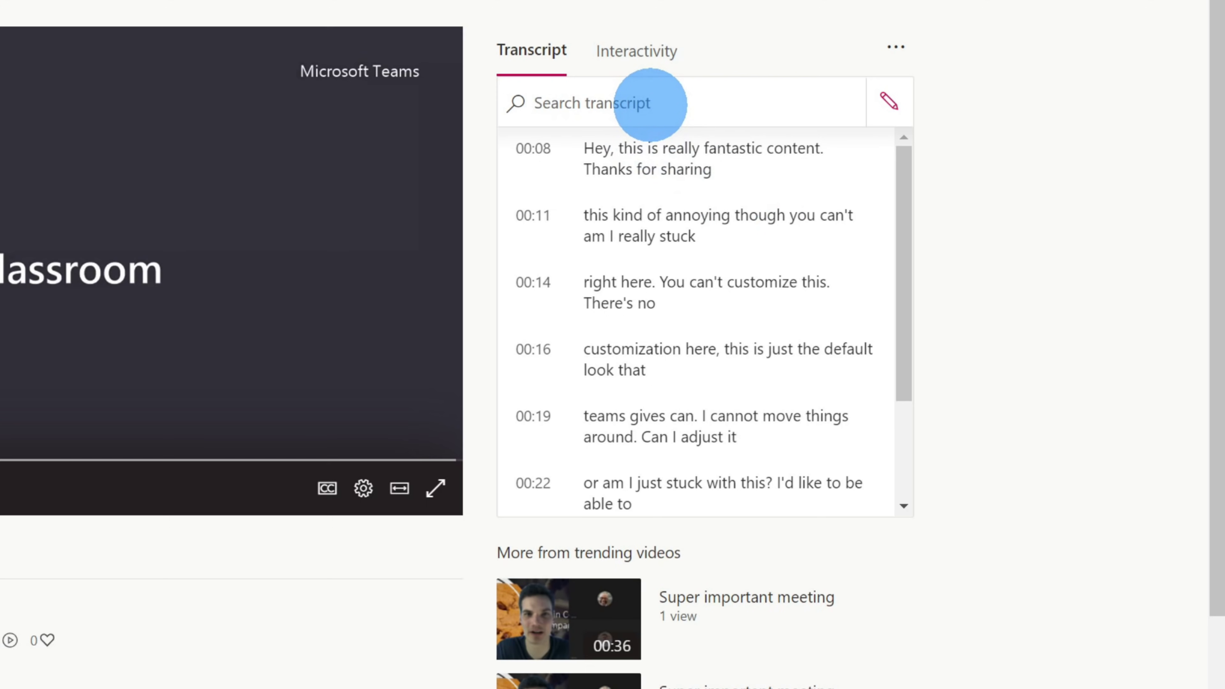
pyautogui.click(889, 103)
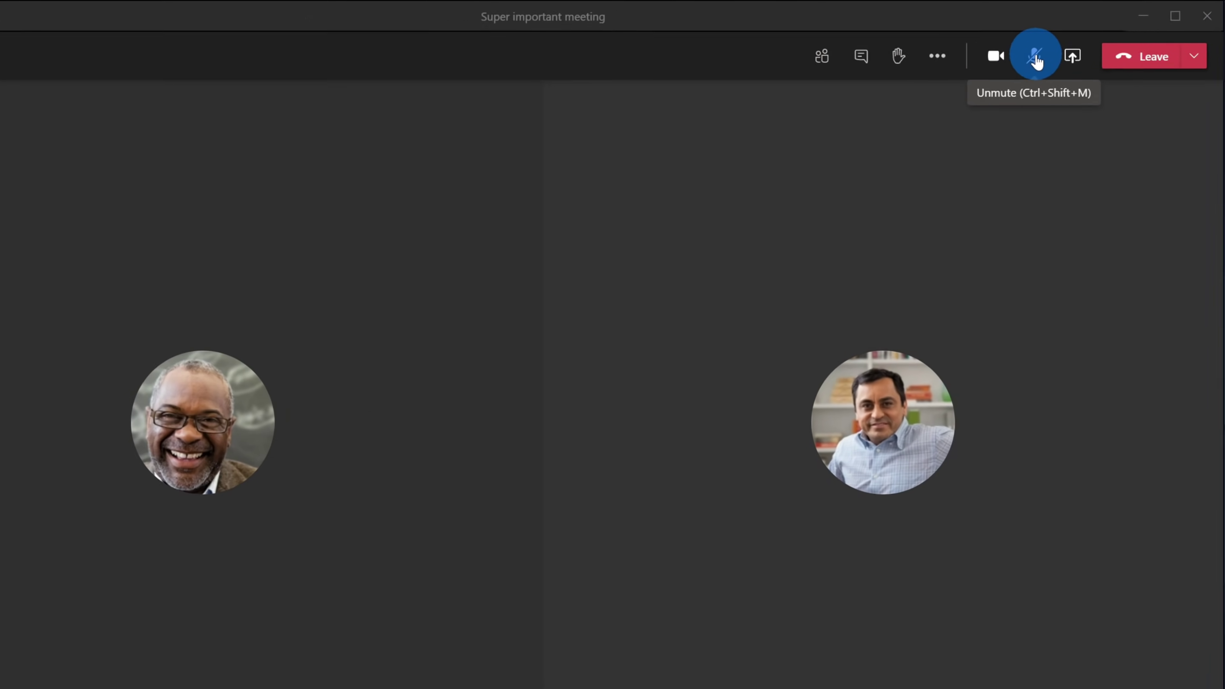
# Unmute the microphone in the Teams meeting and mute it again
pyautogui.click(1035, 62)
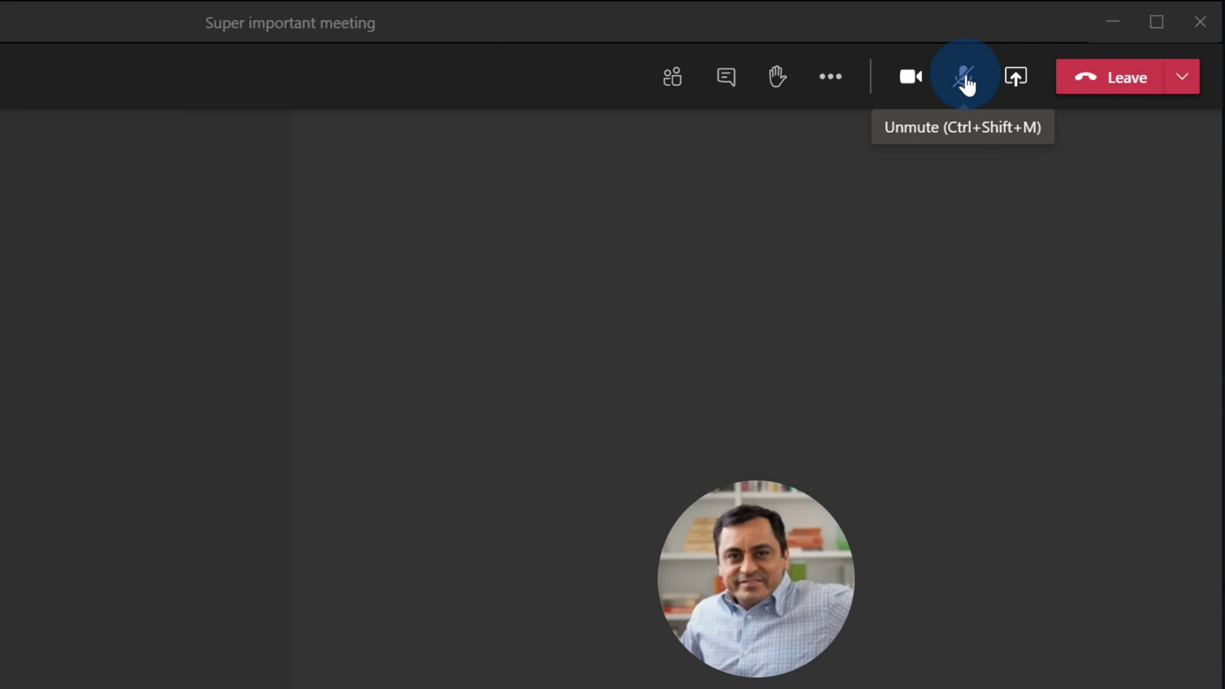
pyautogui.click(965, 76)
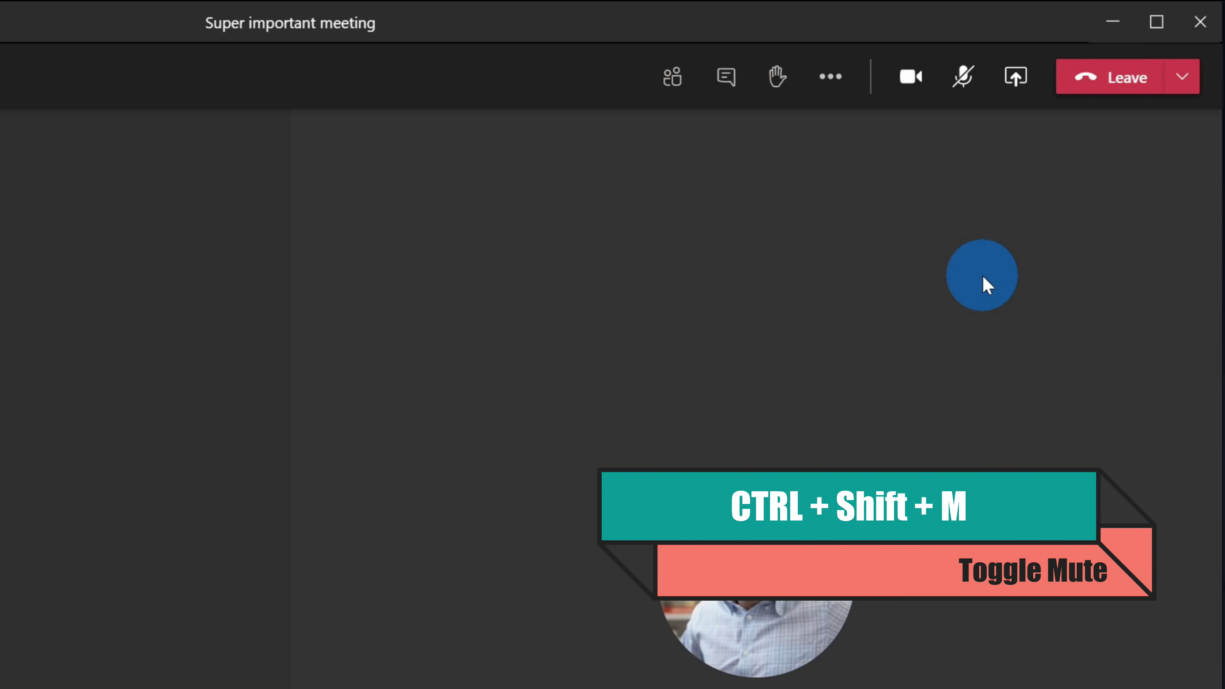
pyautogui.hotkey('ctrl', 'shift', 'm')
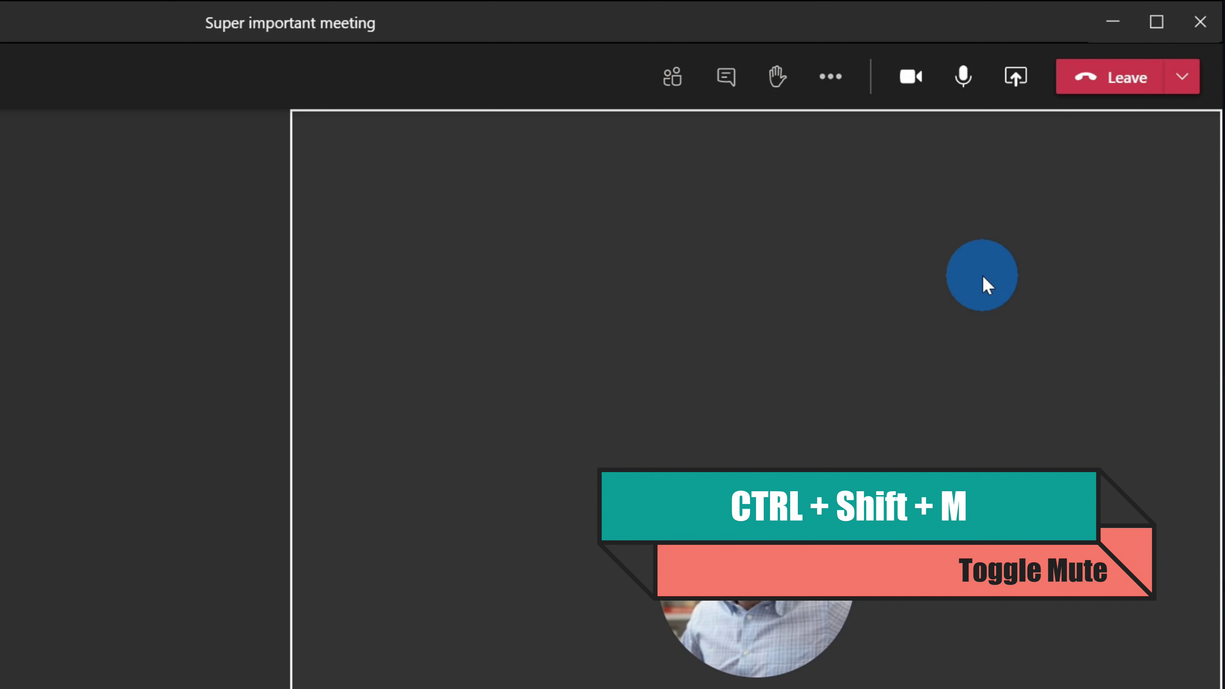
pyautogui.hotkey('ctrl', 'shift', 'm')
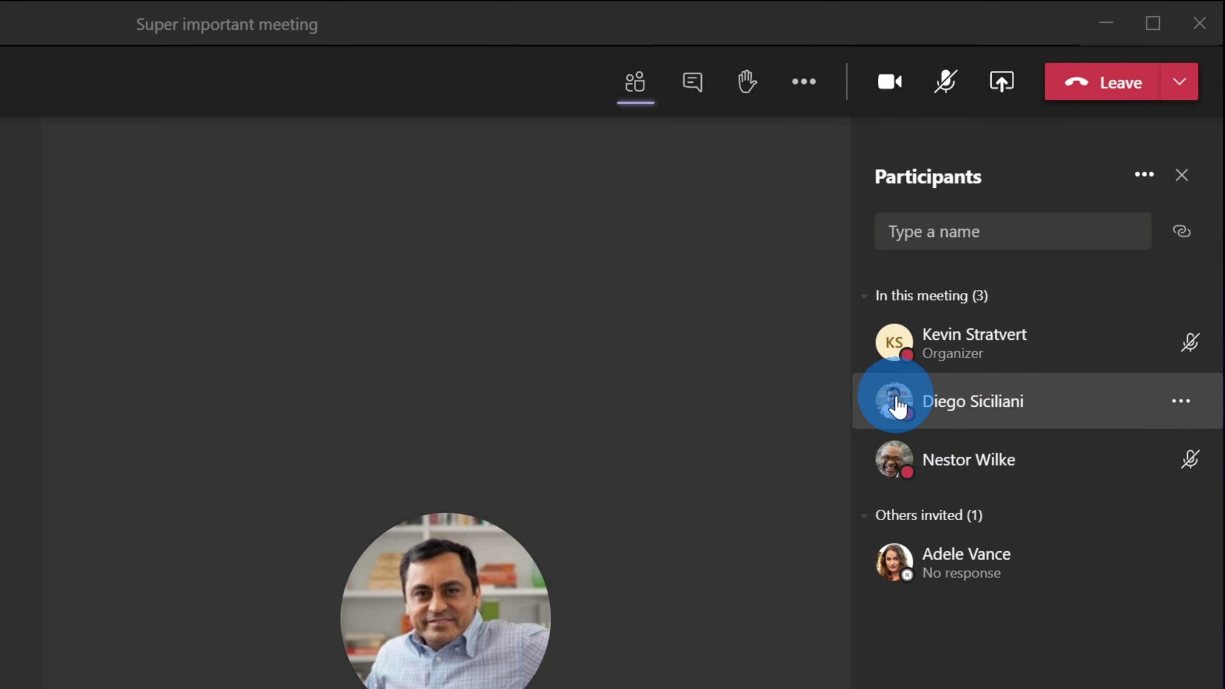
# Look over the participants in the meeting and unmute the microphone
pyautogui.moveTo(894, 399)
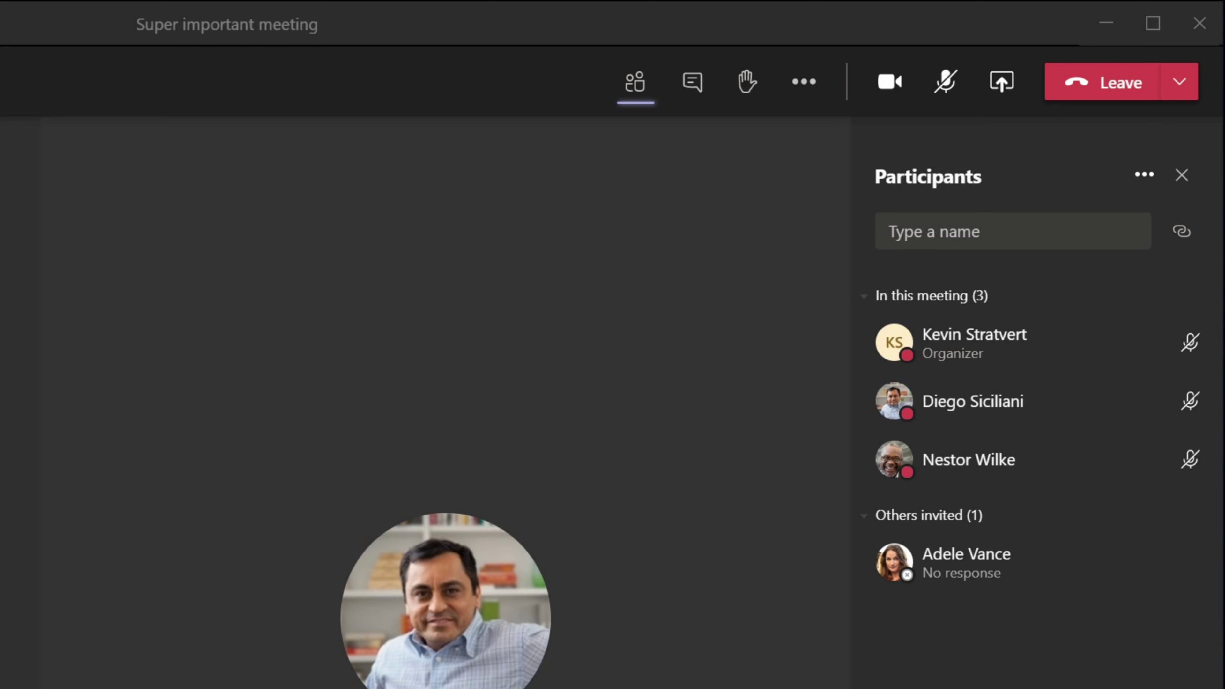
pyautogui.moveTo(1097, 357)
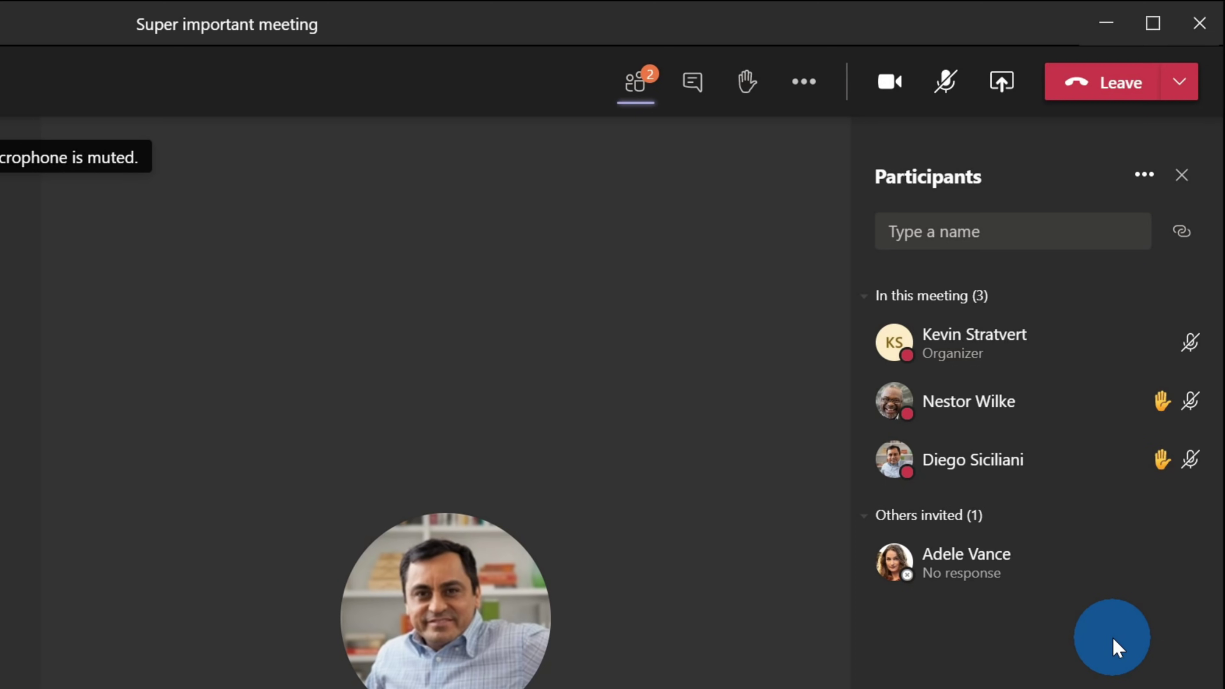
pyautogui.hotkey('ctrl', 'shift', 'm')
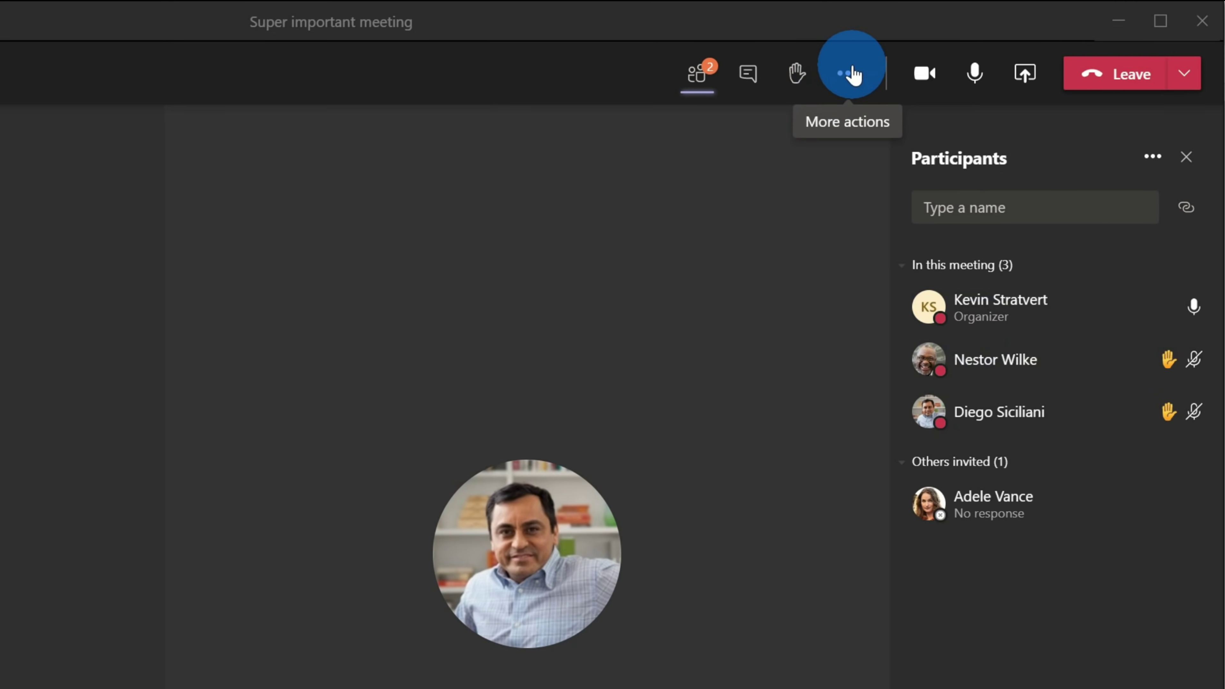
# Turn on live captions for the meeting and reopen the additional meeting actions
pyautogui.click(852, 74)
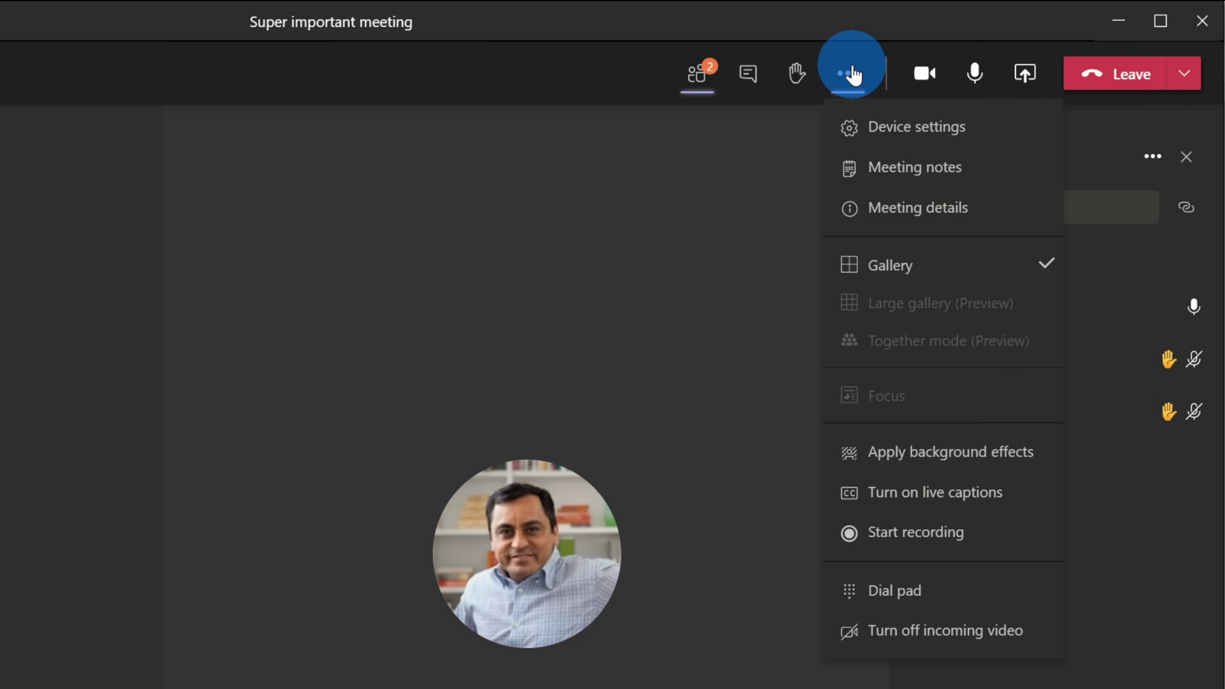
pyautogui.click(944, 490)
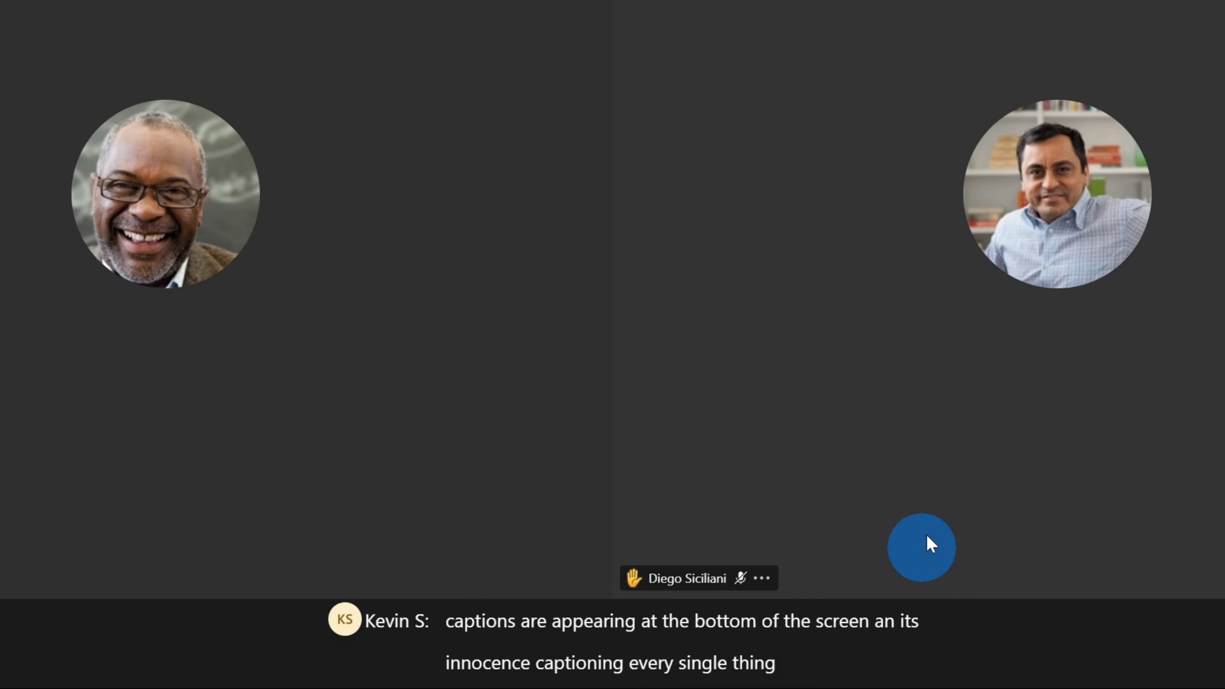
pyautogui.click(847, 75)
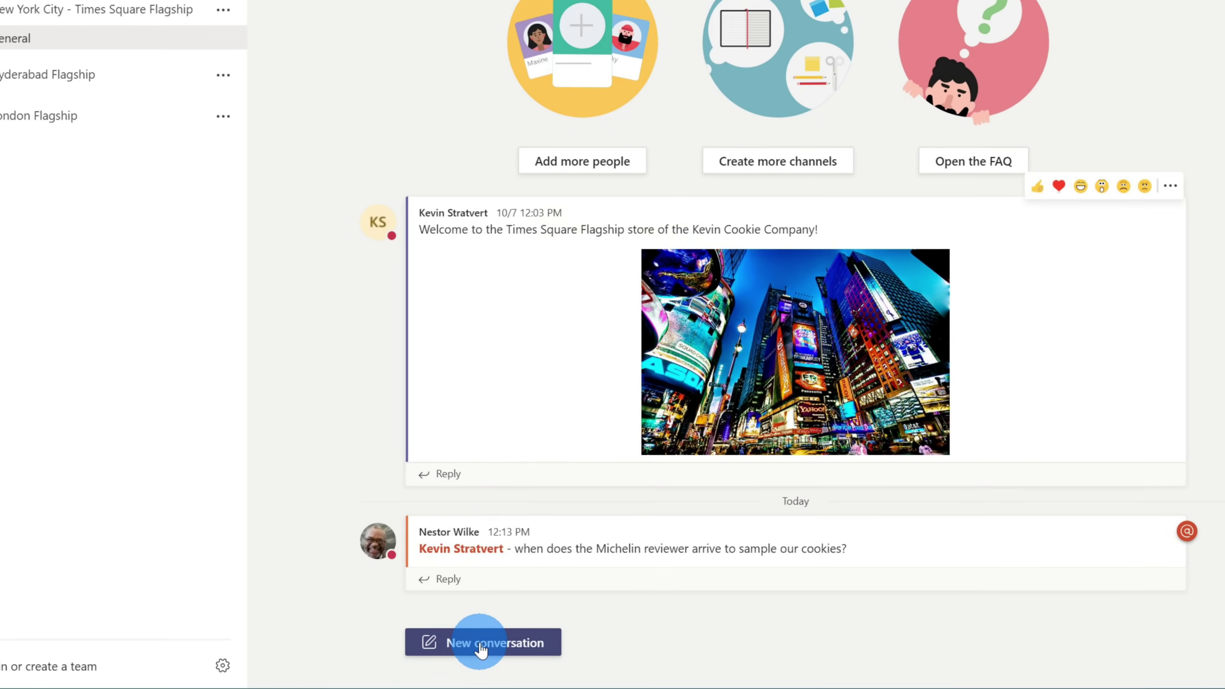
# Start a new conversation in the New York City - Times Square Flagship General channel and pin the Forms app to the message options
pyautogui.click(500, 650)
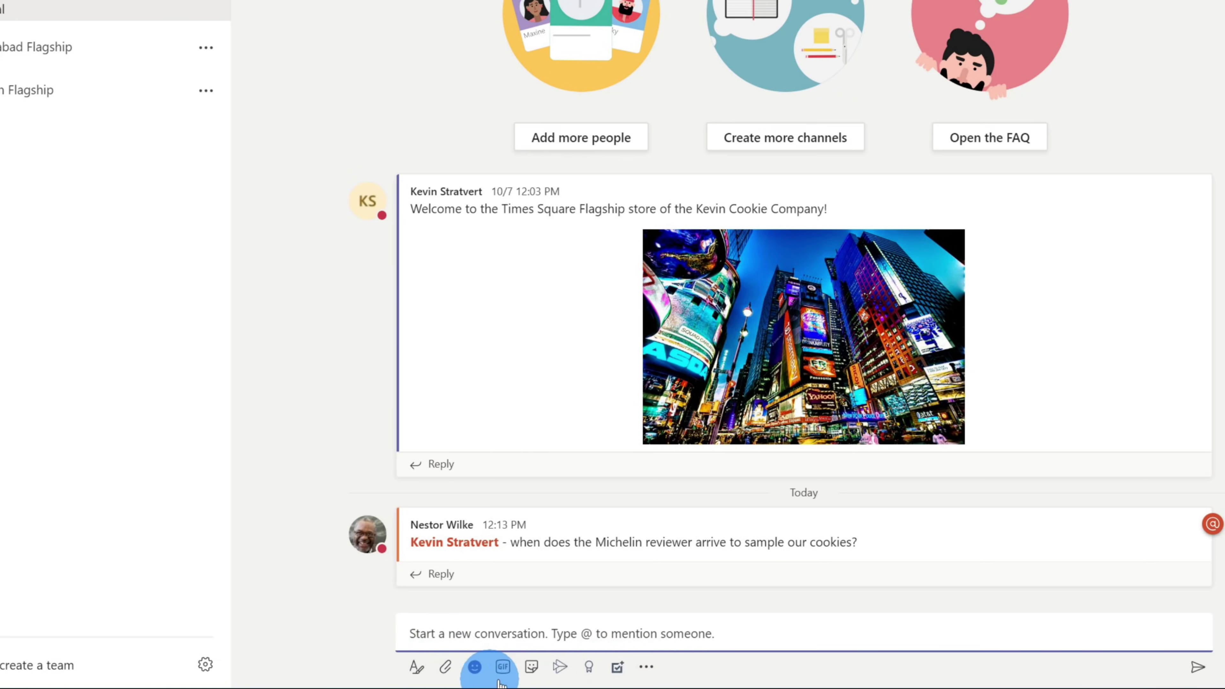
pyautogui.click(646, 667)
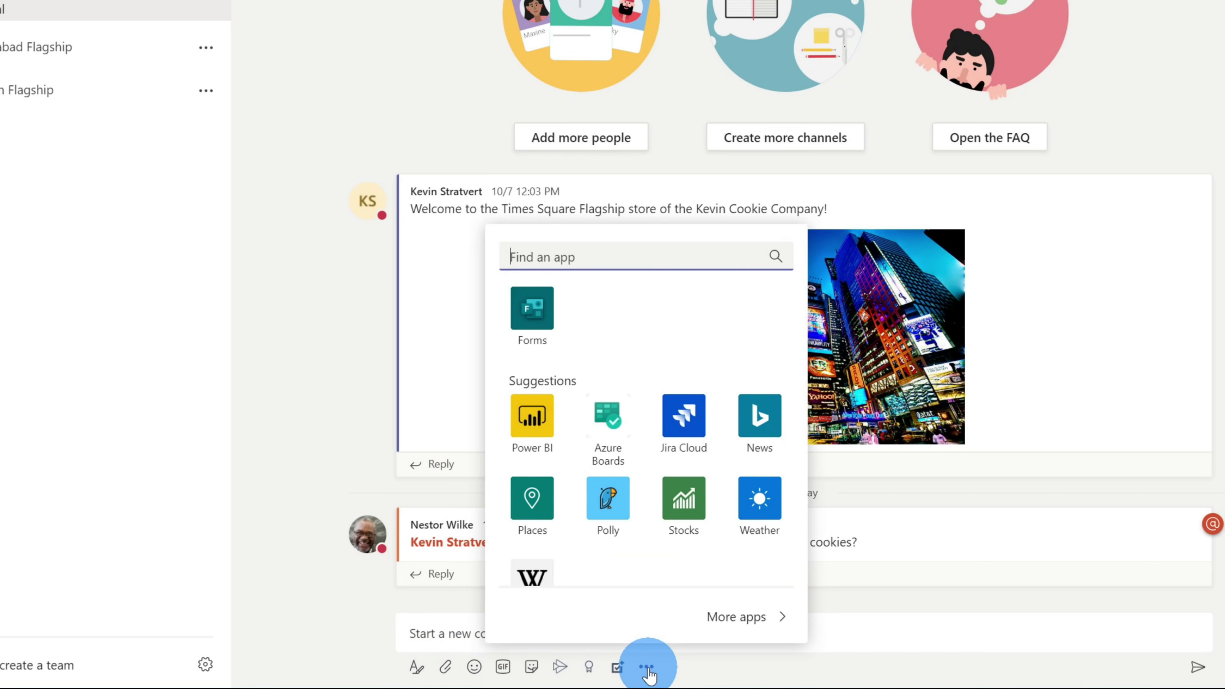
pyautogui.rightClick(533, 311)
pyautogui.click(634, 295)
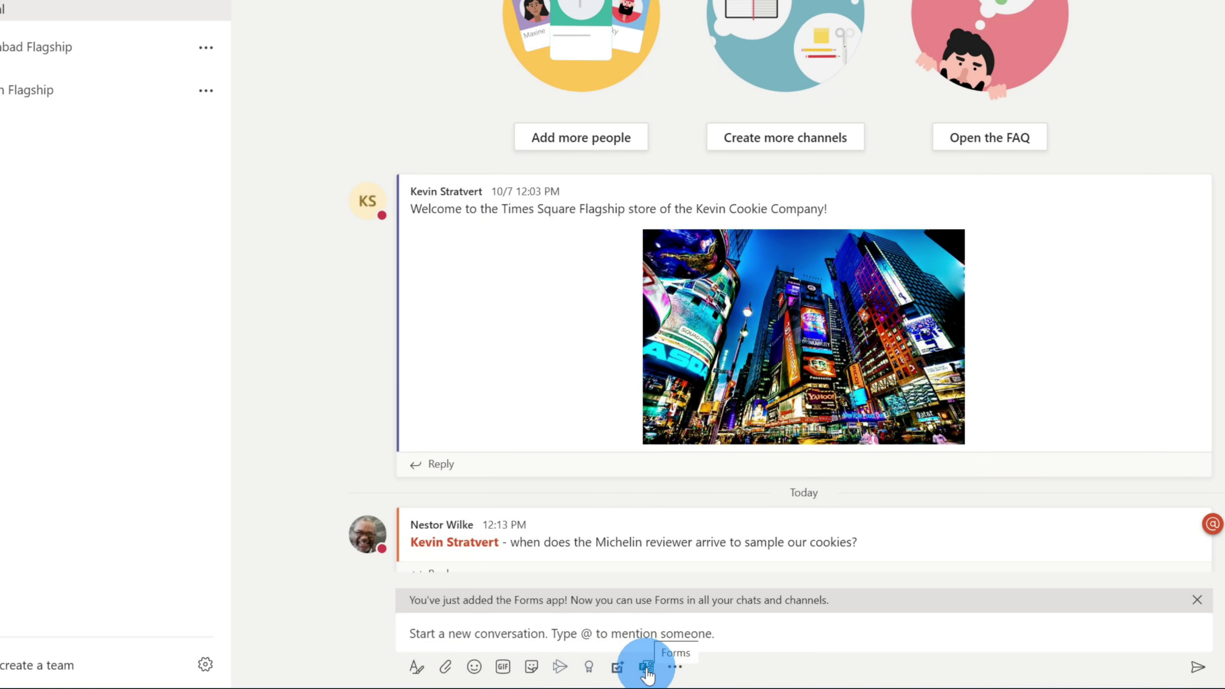
# Create and send a Forms poll asking "What should we eat for lunch?" with the options Salad, Sandwich, Pizza and Cookies
pyautogui.click(646, 667)
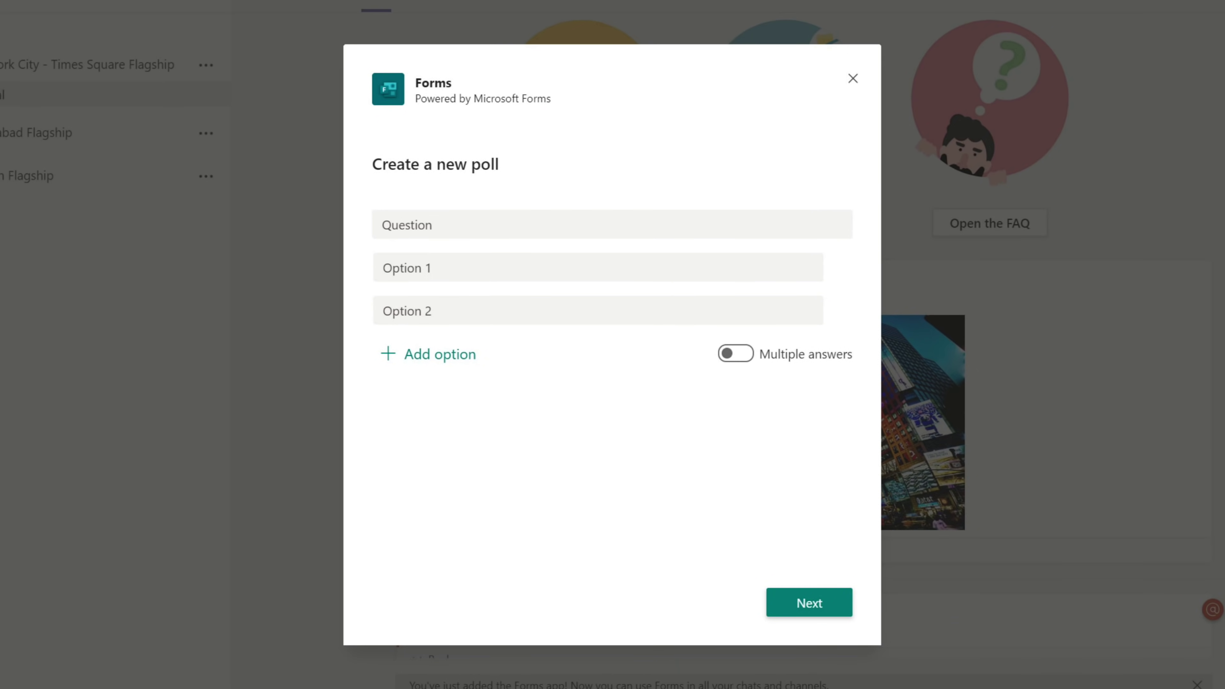
pyautogui.click(519, 224)
pyautogui.write('What should we eat for lunch?')
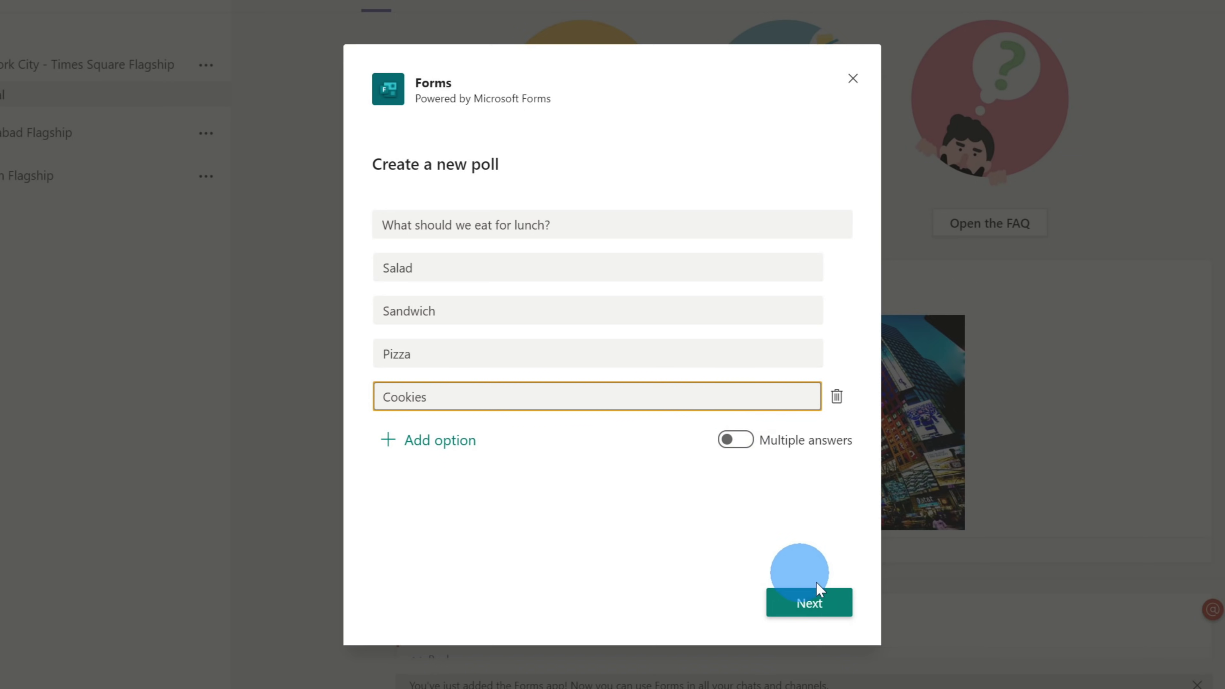
pyautogui.click(832, 611)
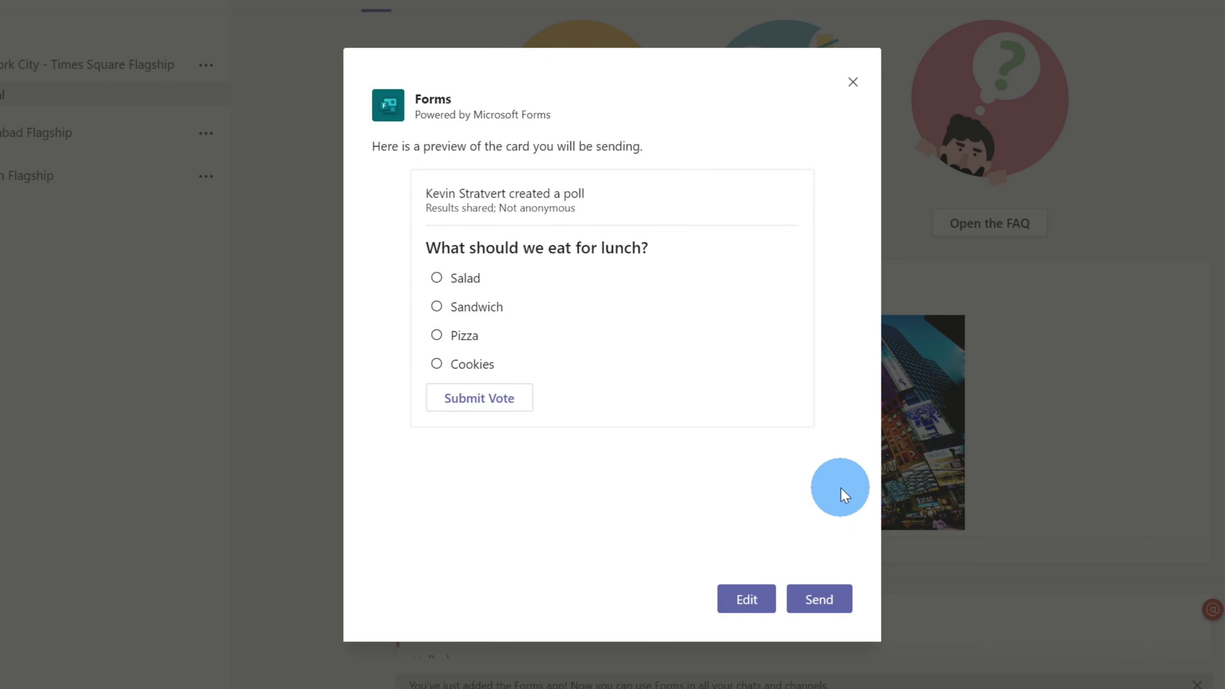
pyautogui.click(830, 600)
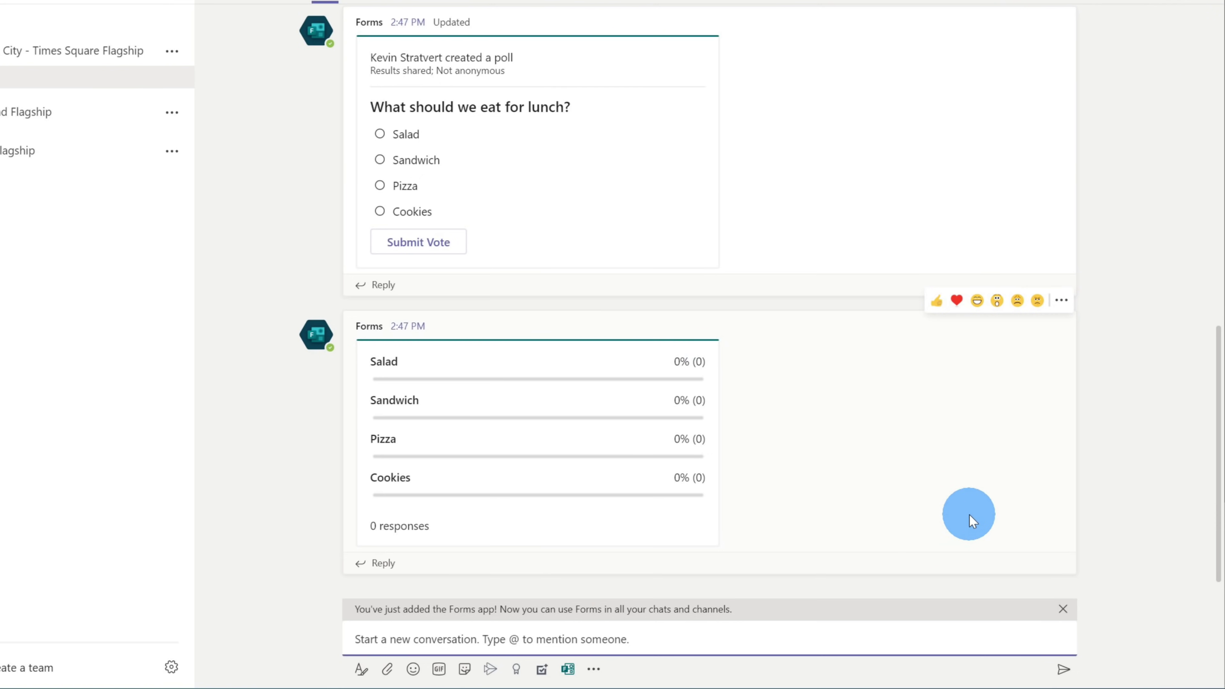
# Look over the posted lunch poll and its results card, and submit a vote for Cookies
pyautogui.scroll(3, 970, 514)
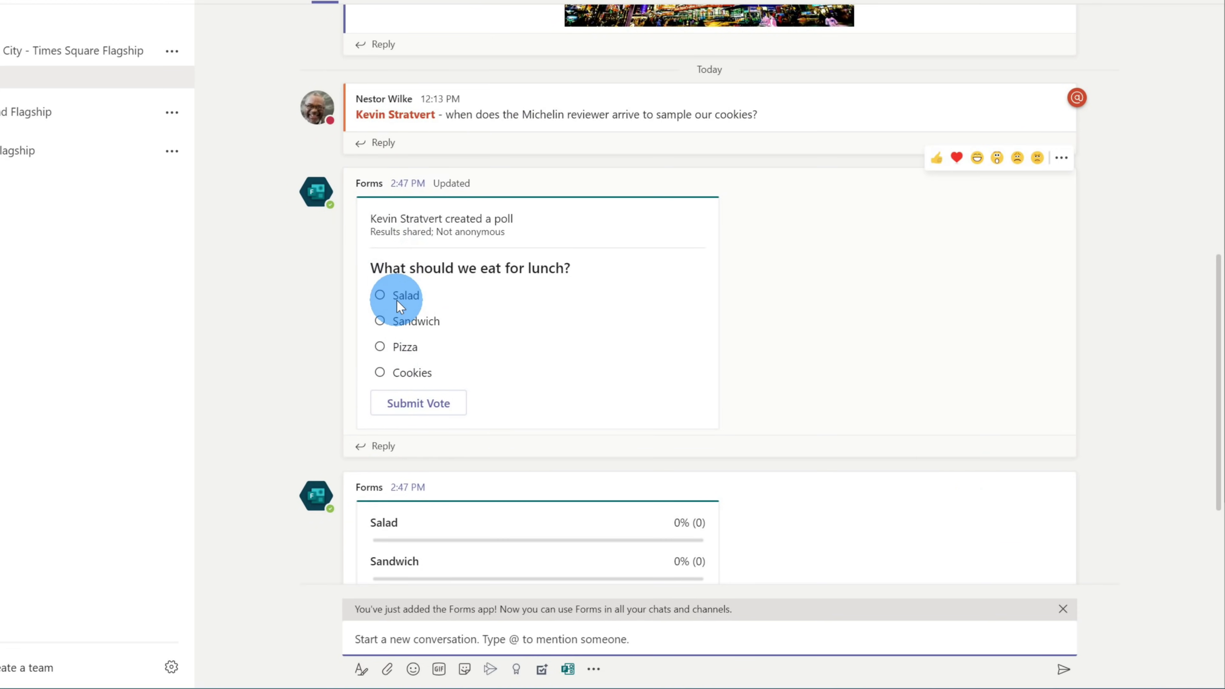
pyautogui.scroll(-3, 397, 300)
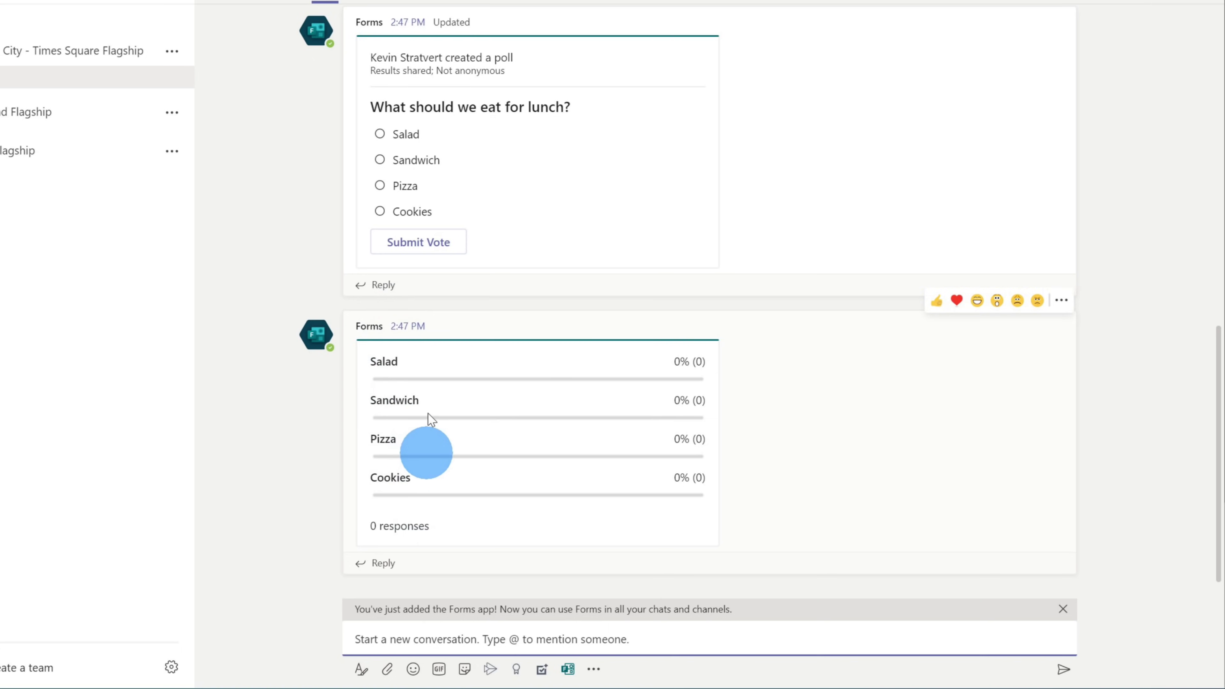
pyautogui.scroll(5, 440, 401)
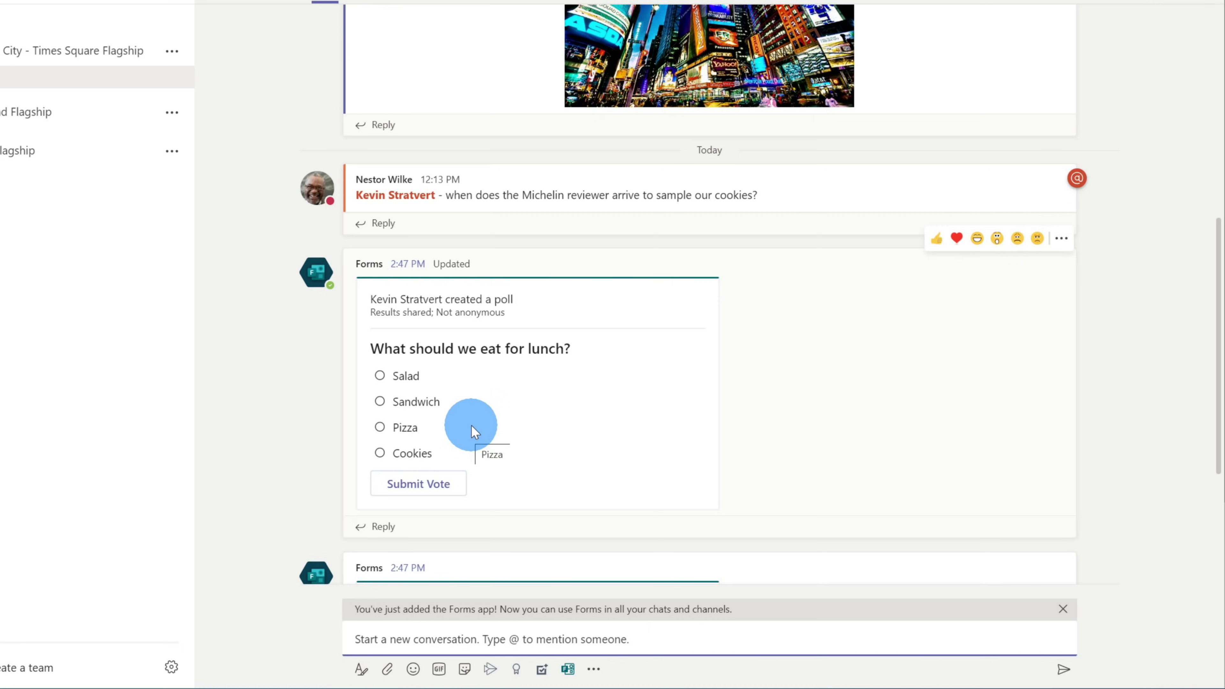
pyautogui.click(380, 456)
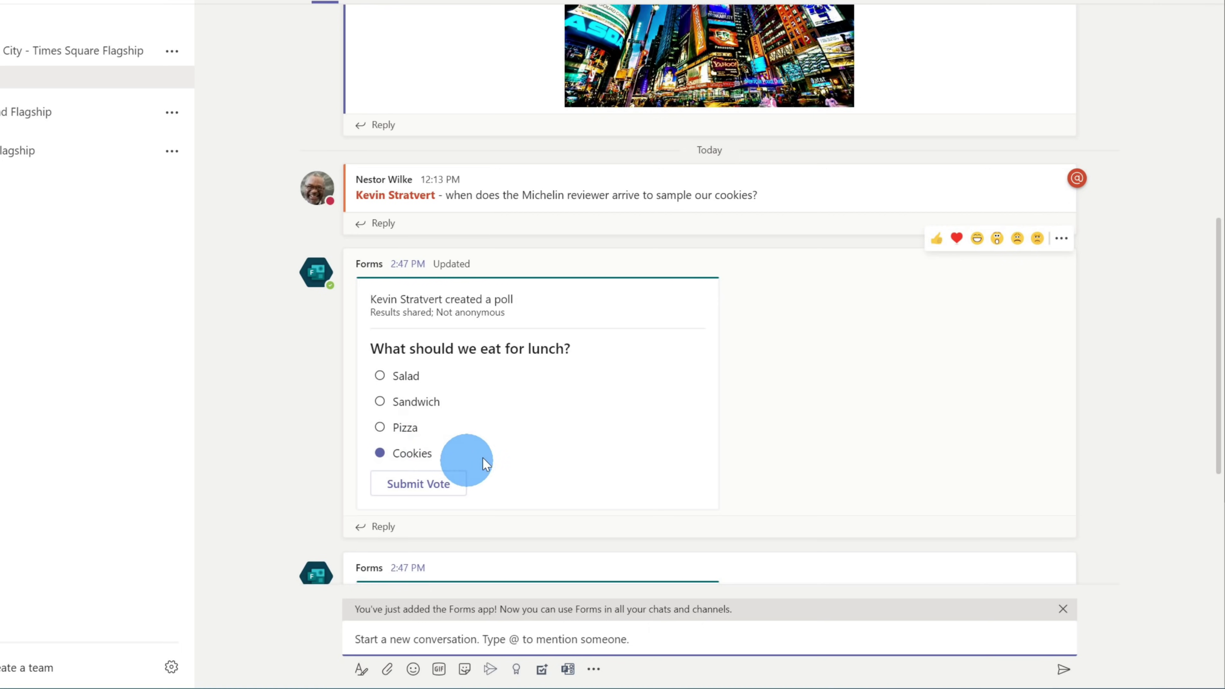
pyautogui.click(423, 493)
pyautogui.scroll(-4, 820, 400)
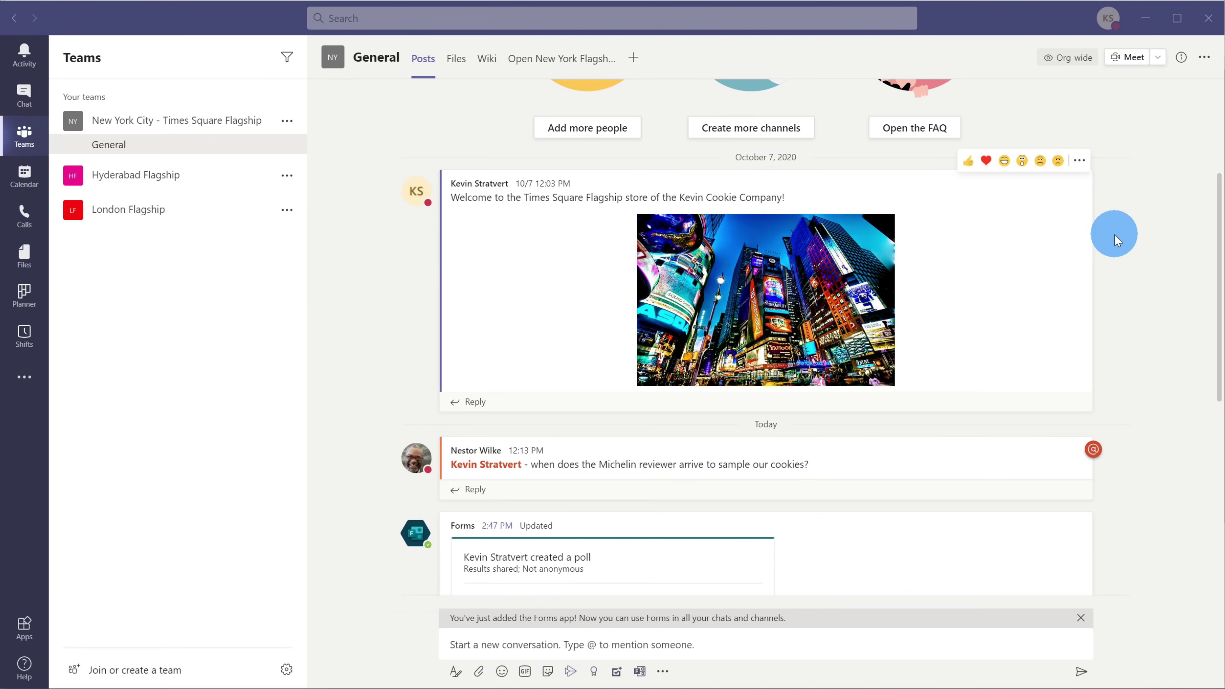
# Save the channel message asking when the Michelin reviewer arrives to sample the cookies
pyautogui.scroll(-5, 1116, 232)
pyautogui.scroll(3, 1140, 324)
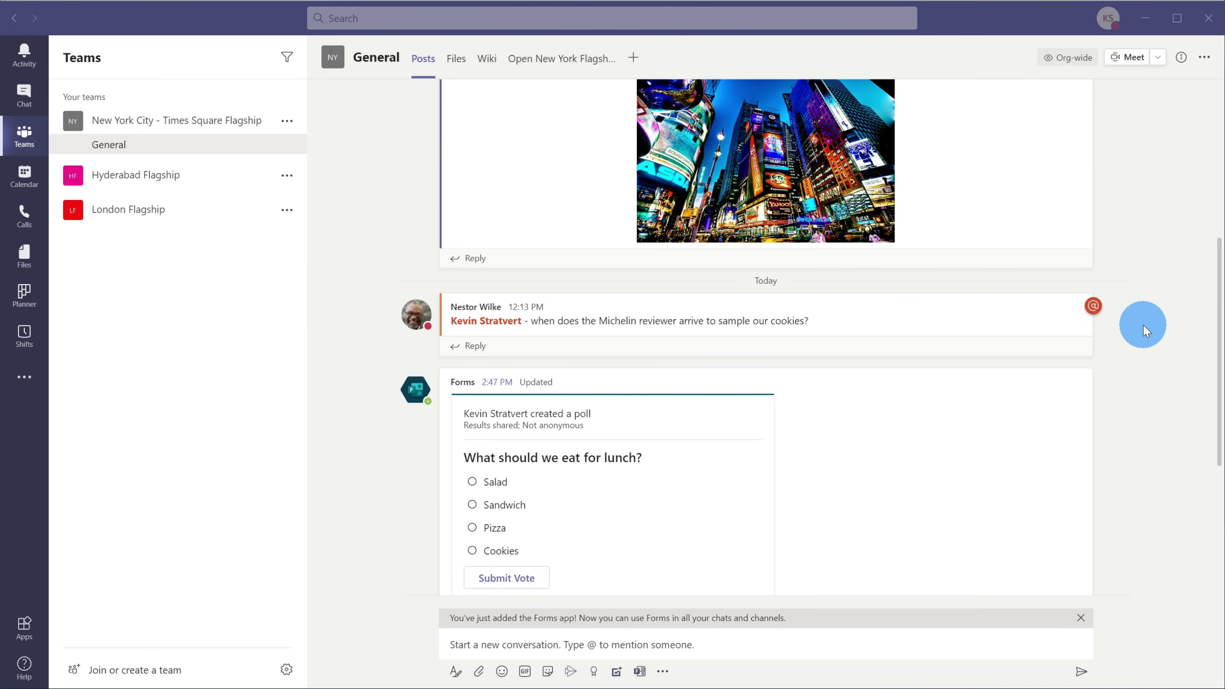
pyautogui.moveTo(883, 319)
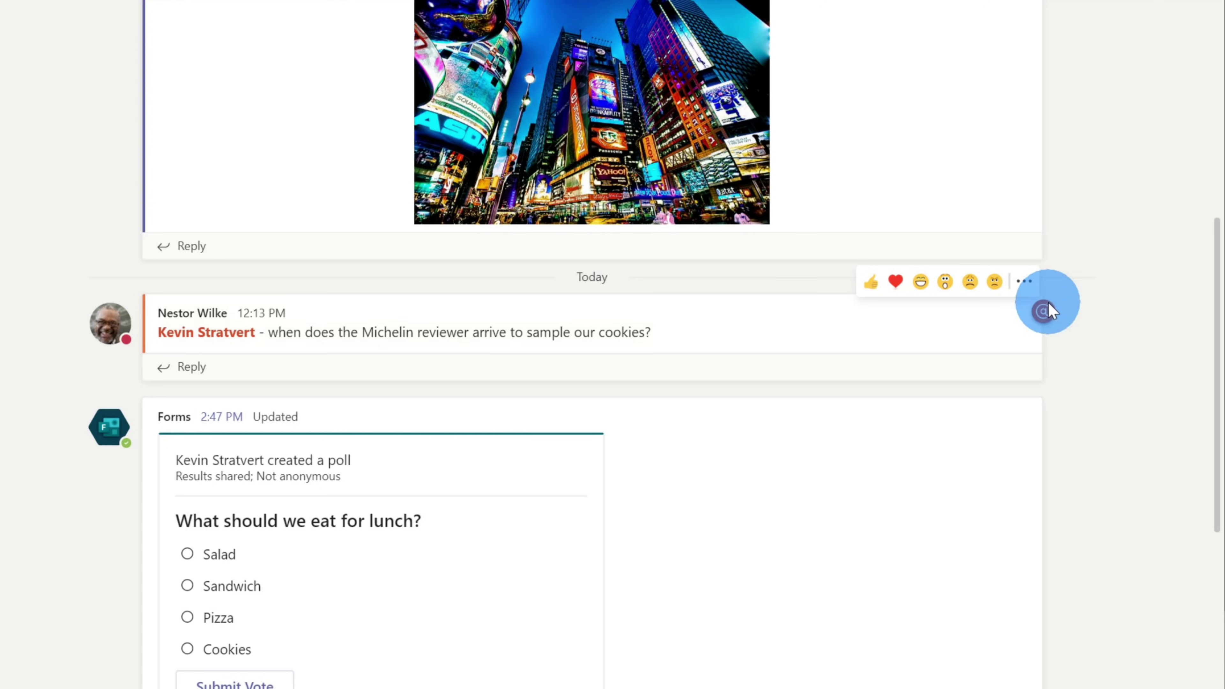
pyautogui.click(1024, 285)
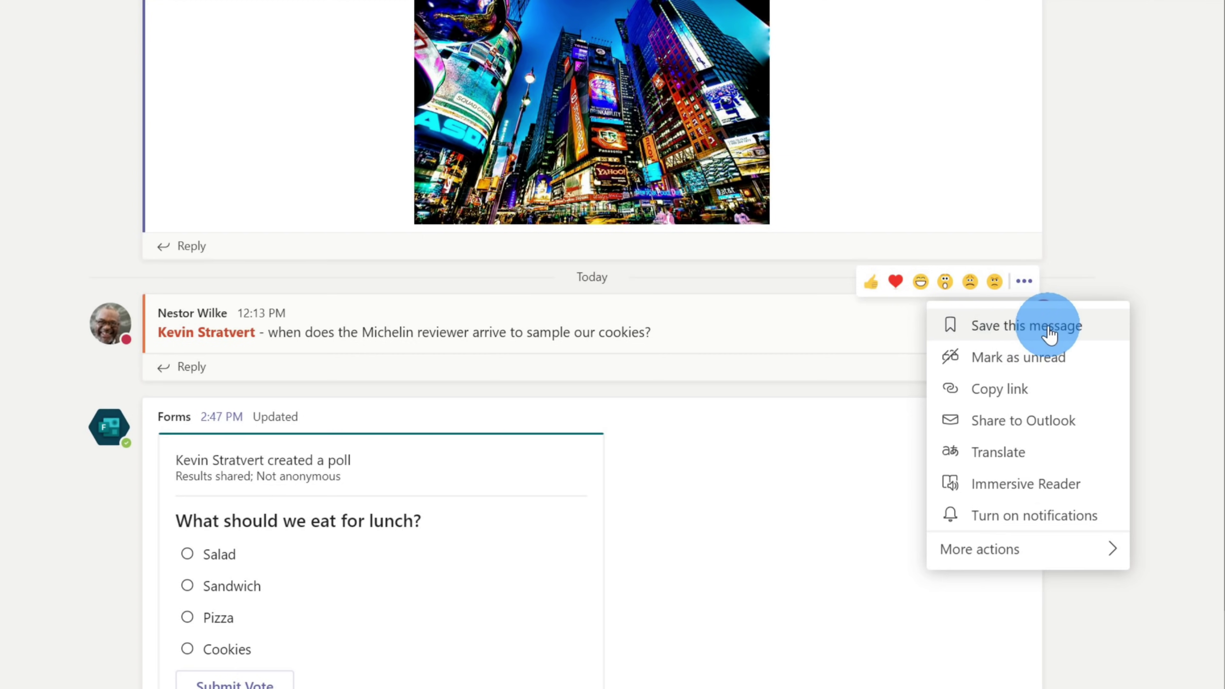
pyautogui.click(1040, 332)
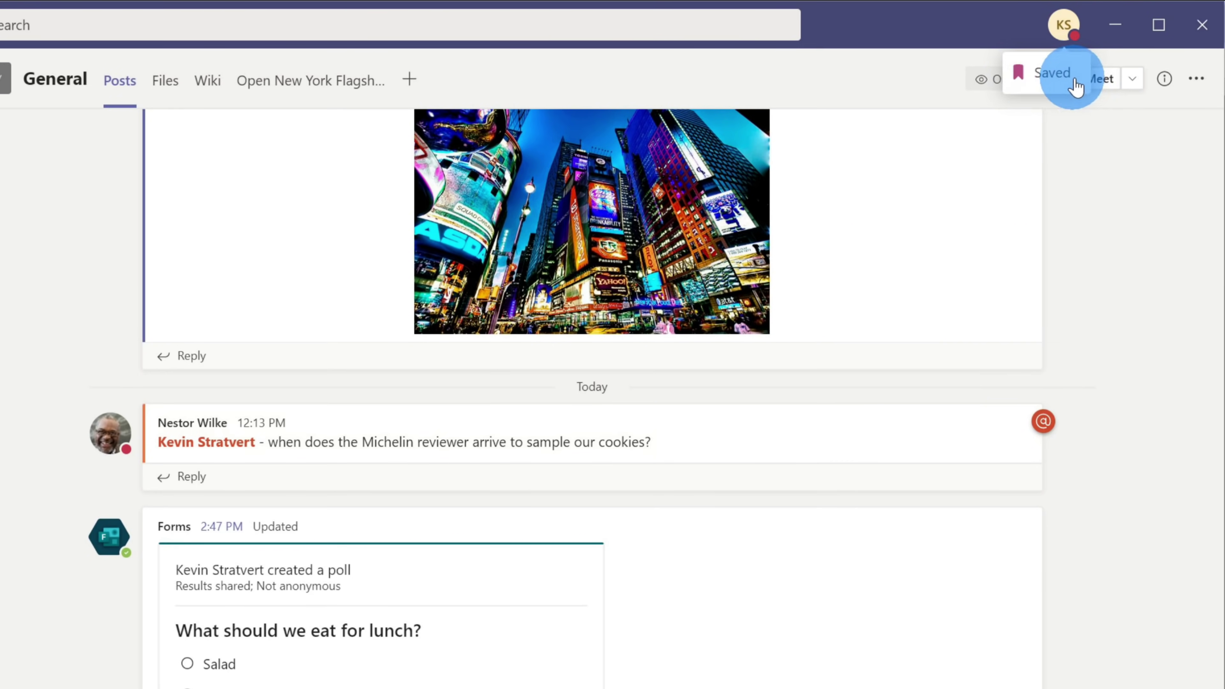
# Open the saved messages list, view both saved channel messages, and unsave the one about the Michelin reviewer
pyautogui.click(1069, 33)
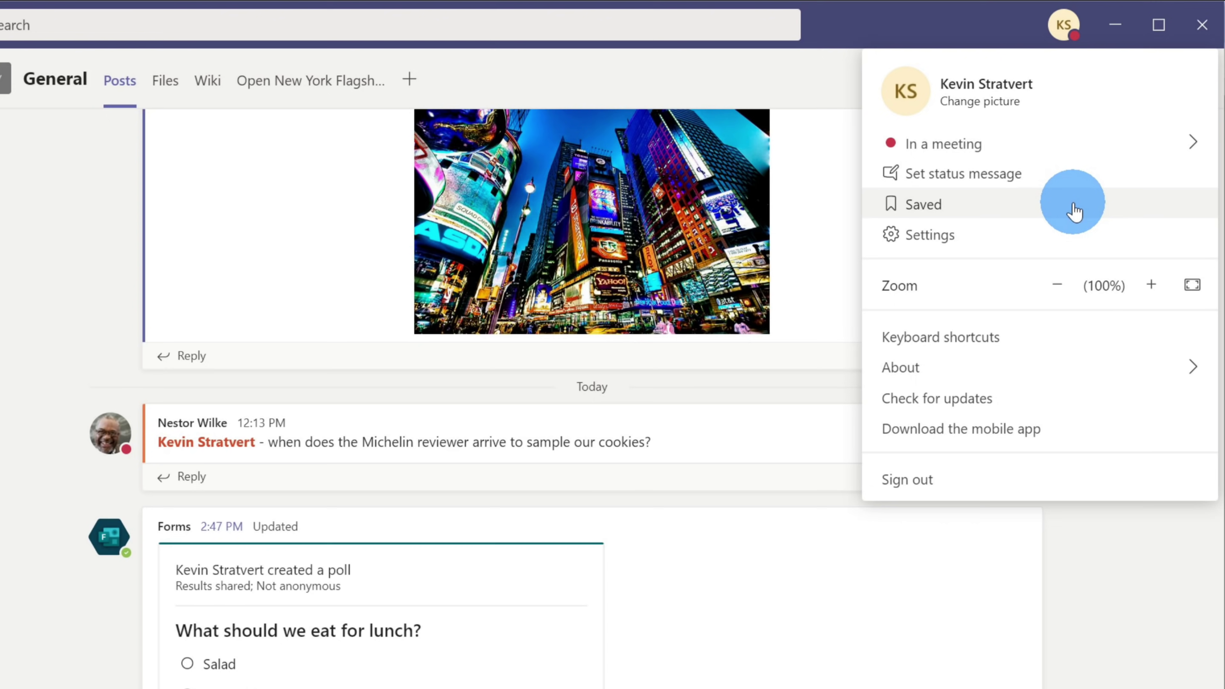
pyautogui.click(1074, 211)
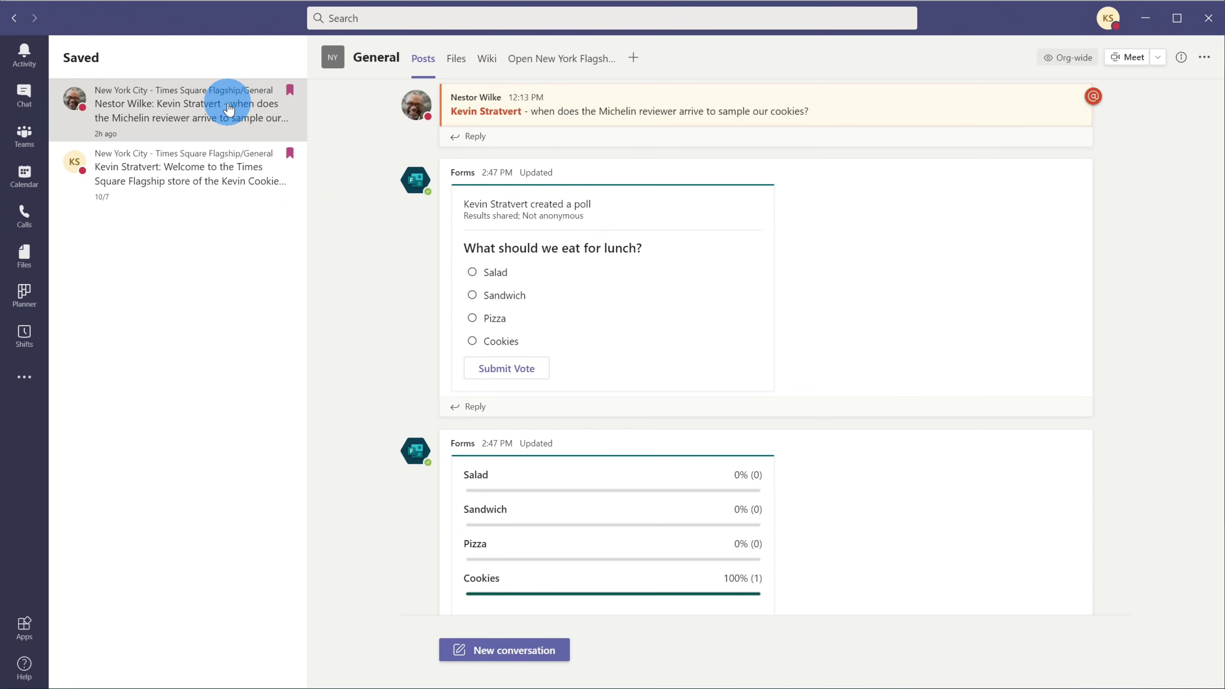
pyautogui.click(219, 166)
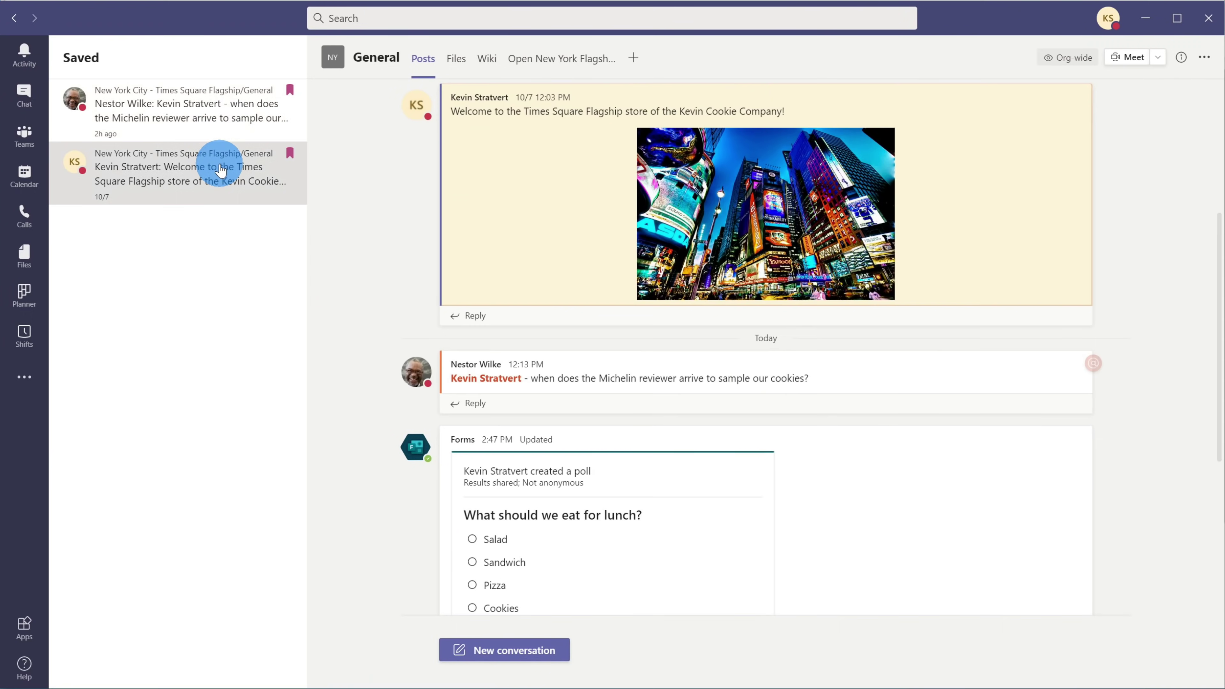
pyautogui.click(220, 111)
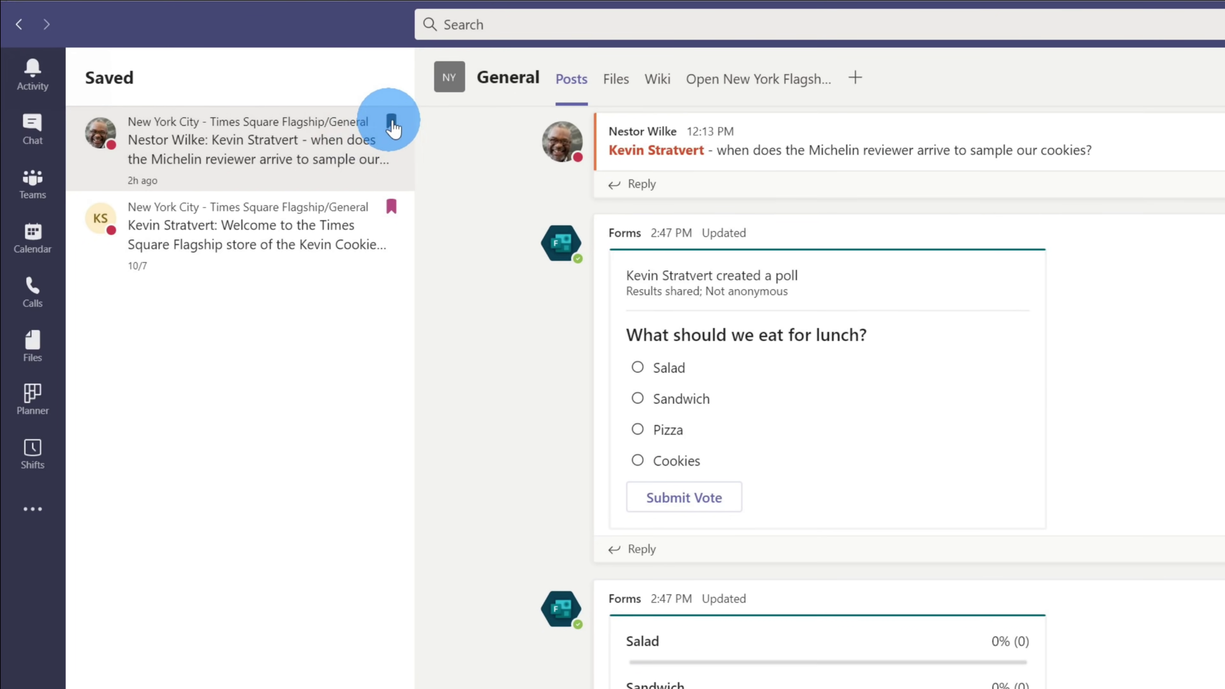
pyautogui.click(391, 121)
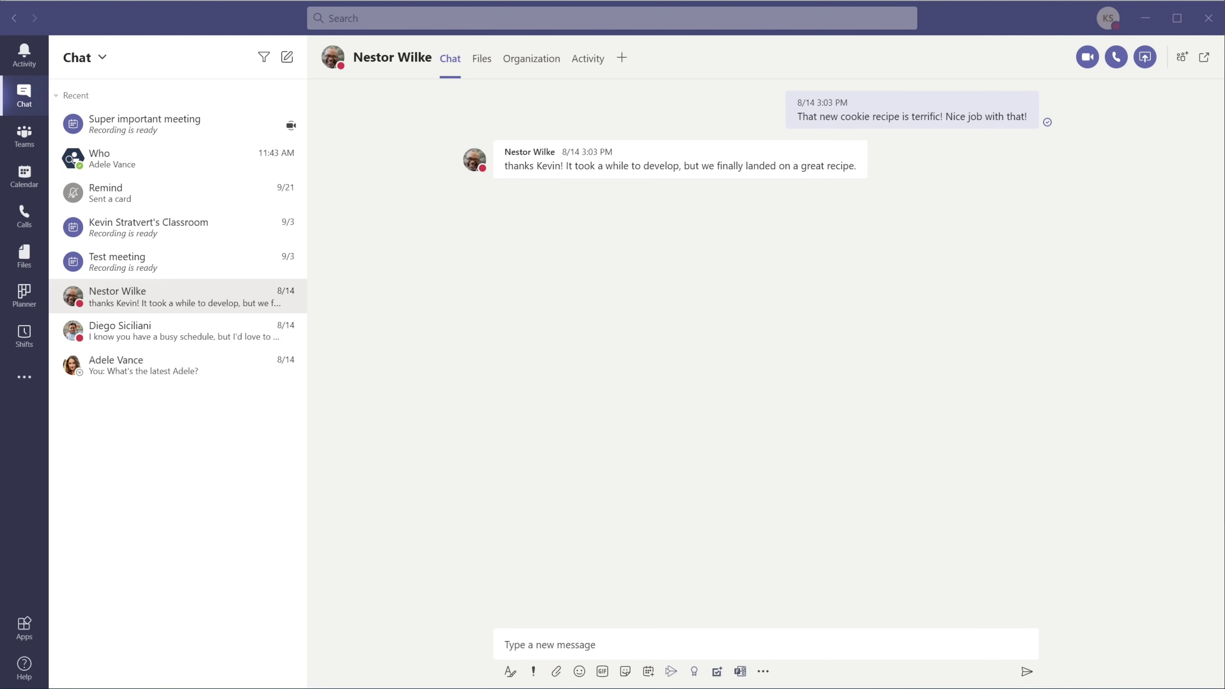
# Open the one-on-one chat that asks to schedule time to talk, pin it in the chat list and unpin it
pyautogui.click(204, 331)
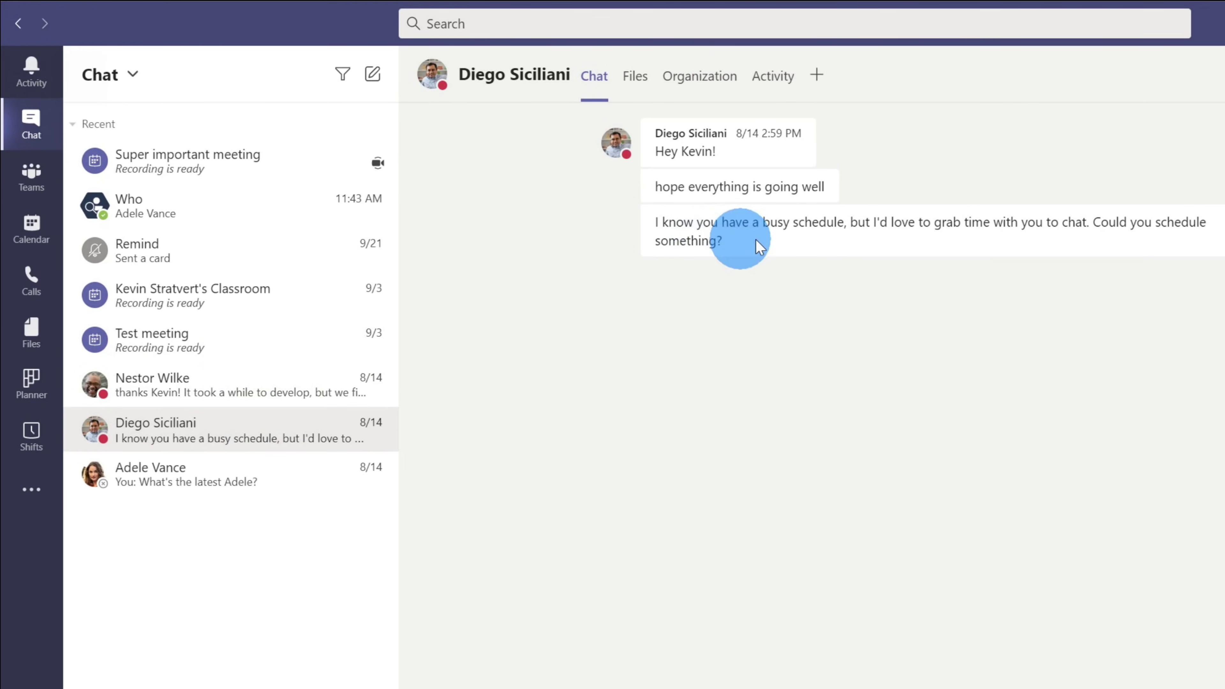
pyautogui.moveTo(1129, 227)
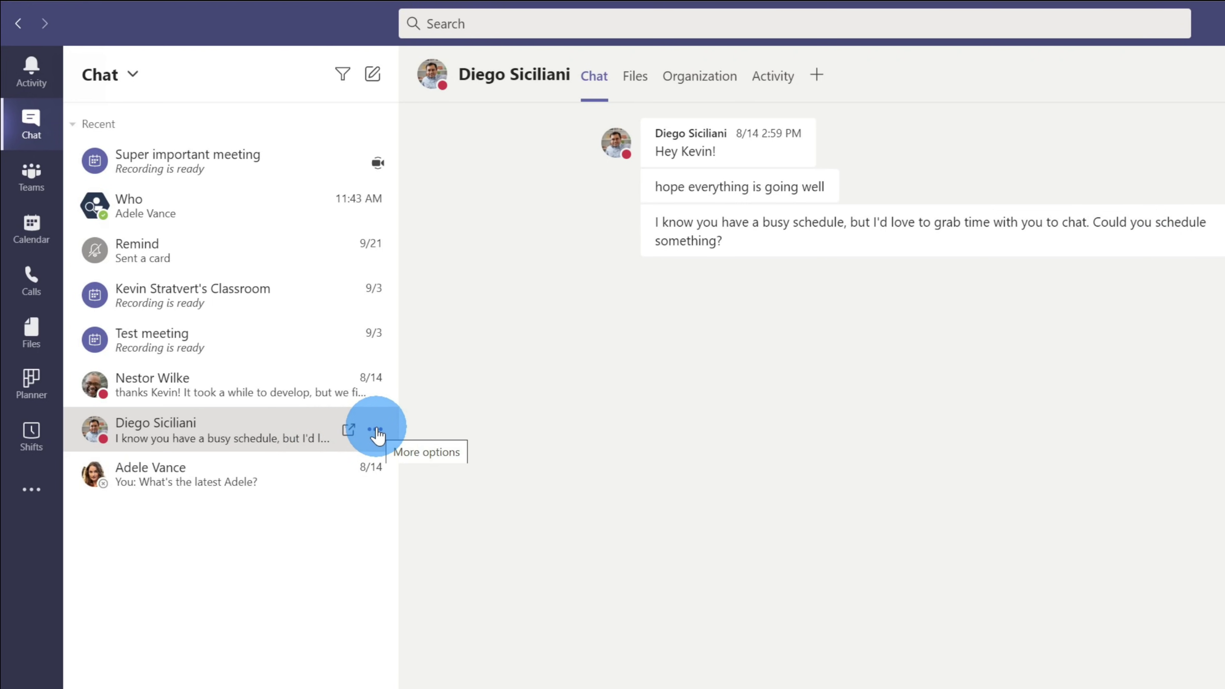
pyautogui.click(375, 430)
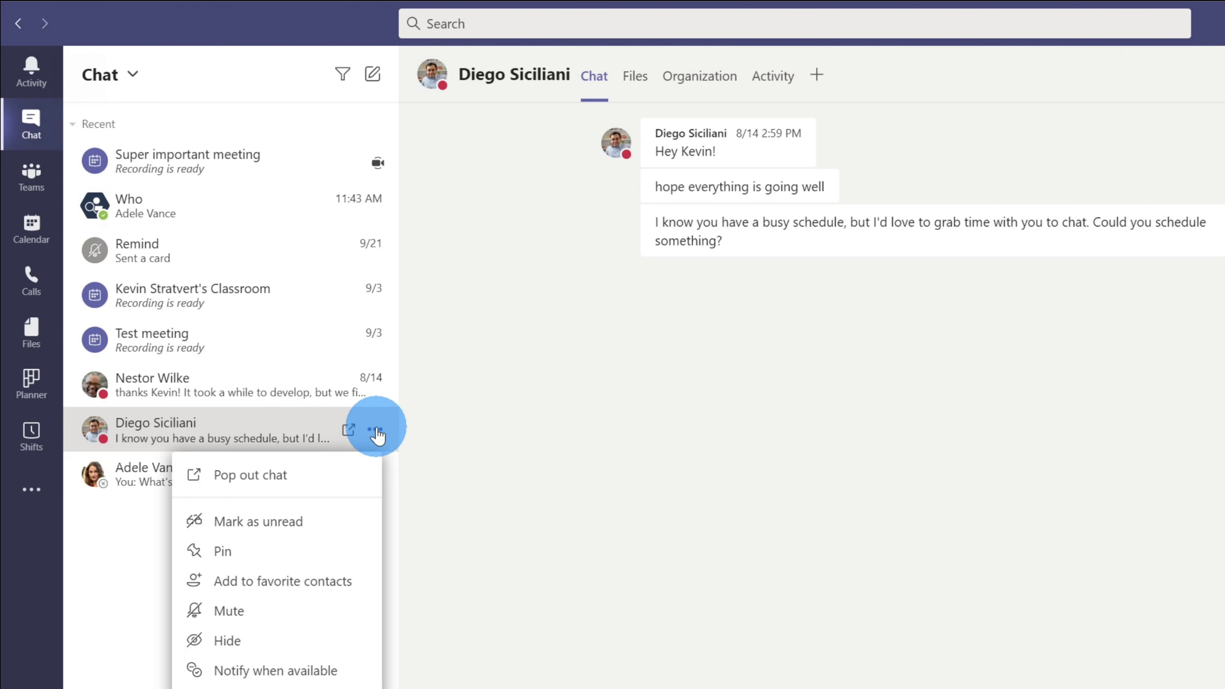
pyautogui.click(325, 553)
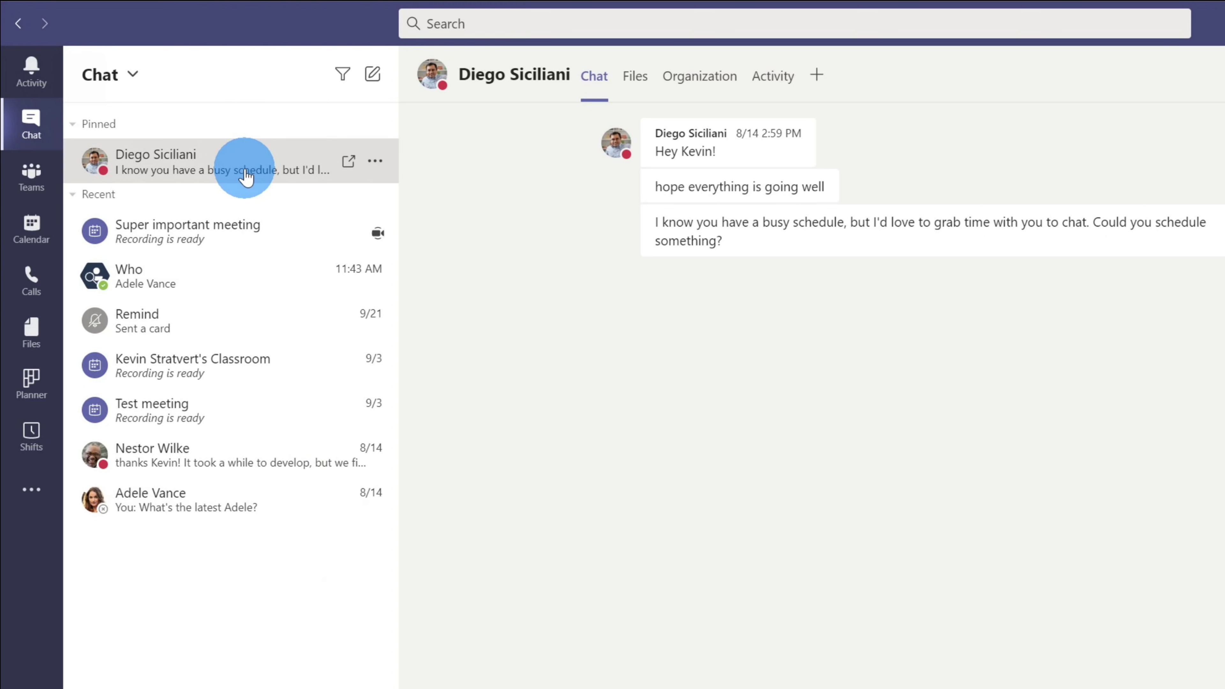
pyautogui.click(375, 160)
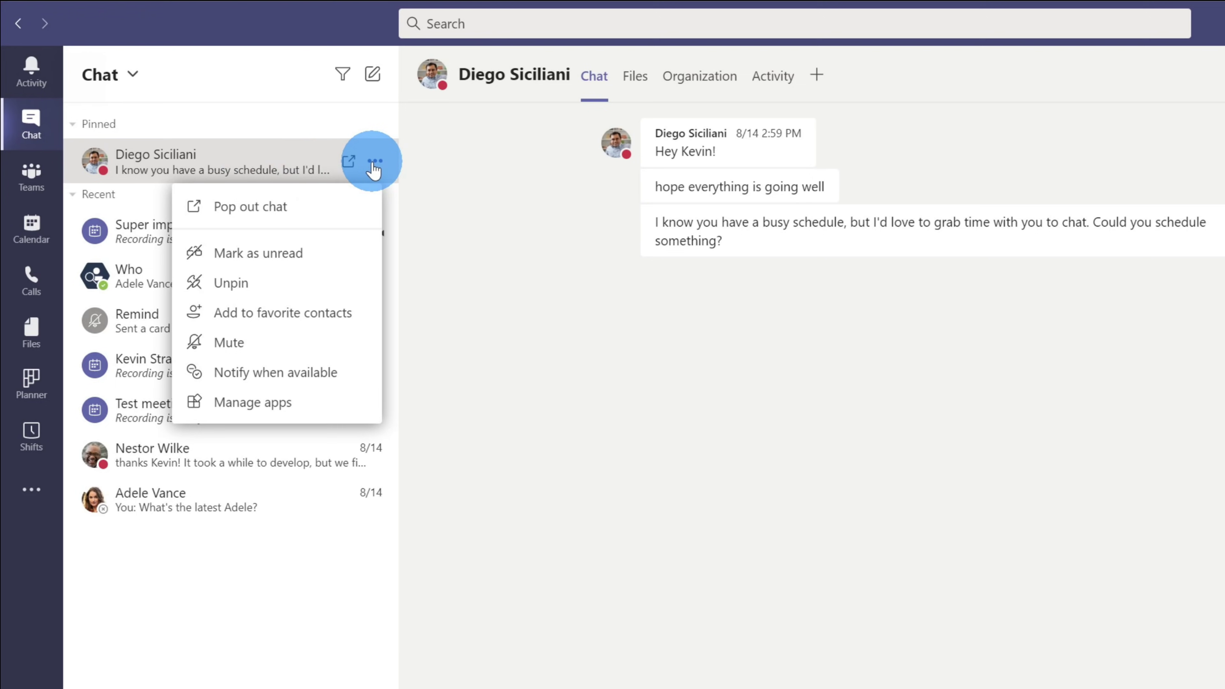
pyautogui.click(313, 292)
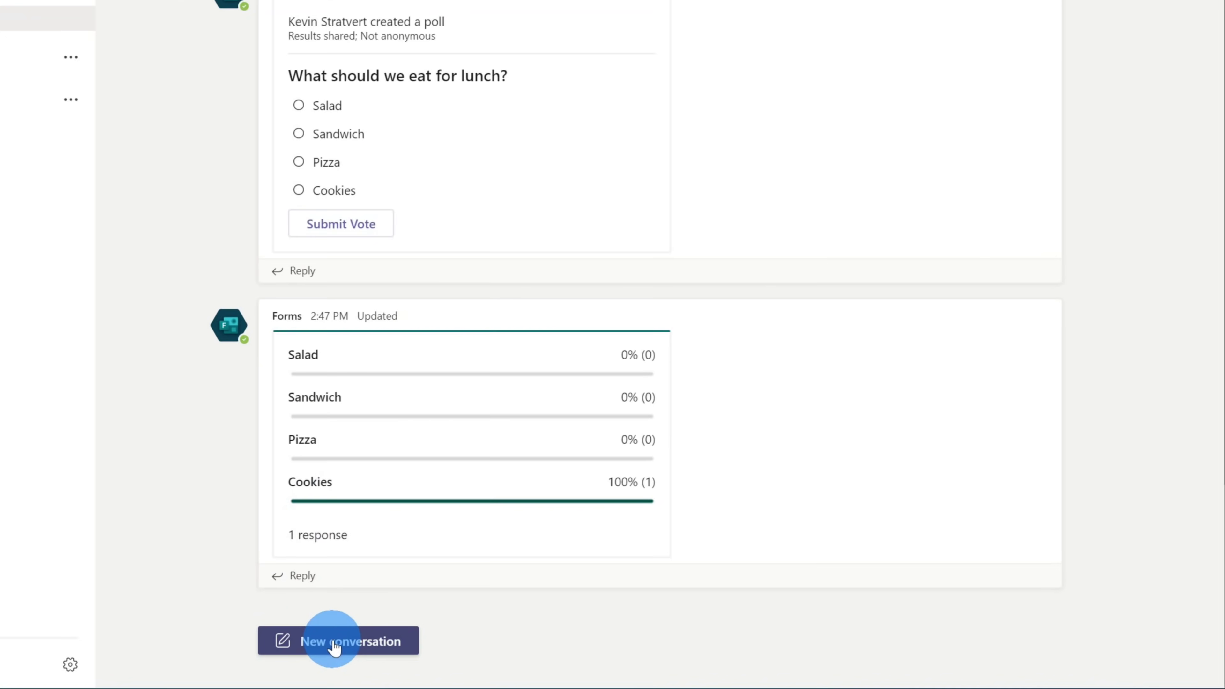
# Start a new conversation in the General channel, expand the compose box to full formatting, and select its subject line
pyautogui.click(495, 650)
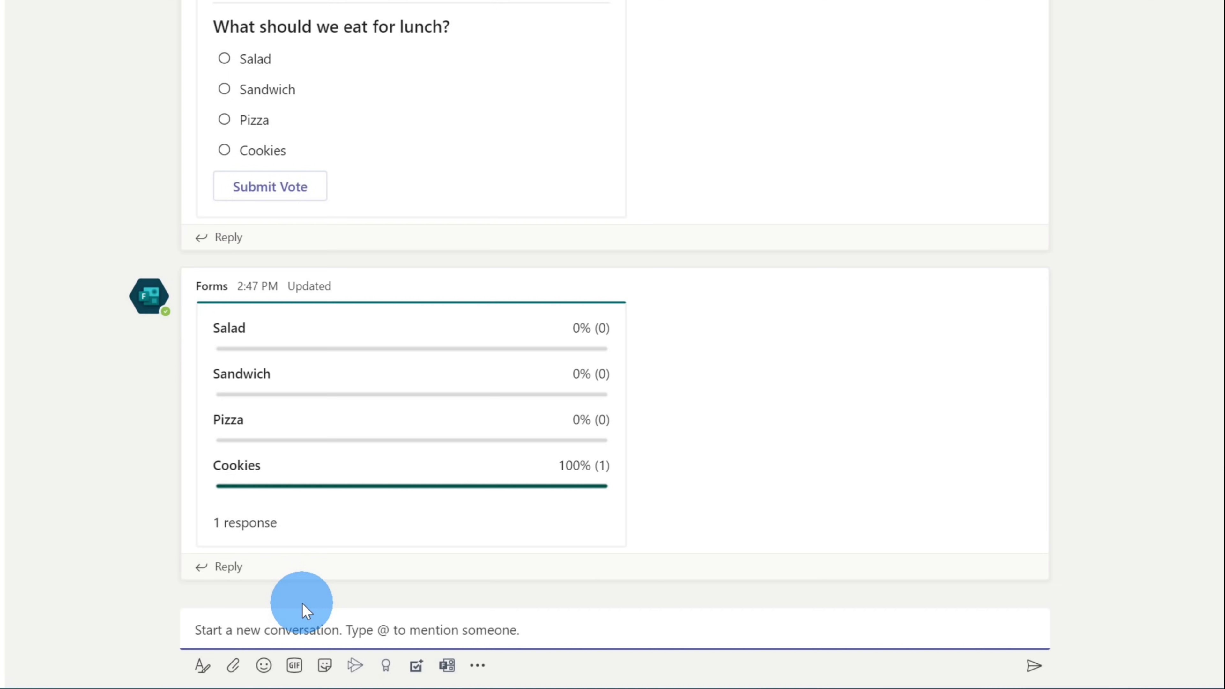
pyautogui.click(198, 668)
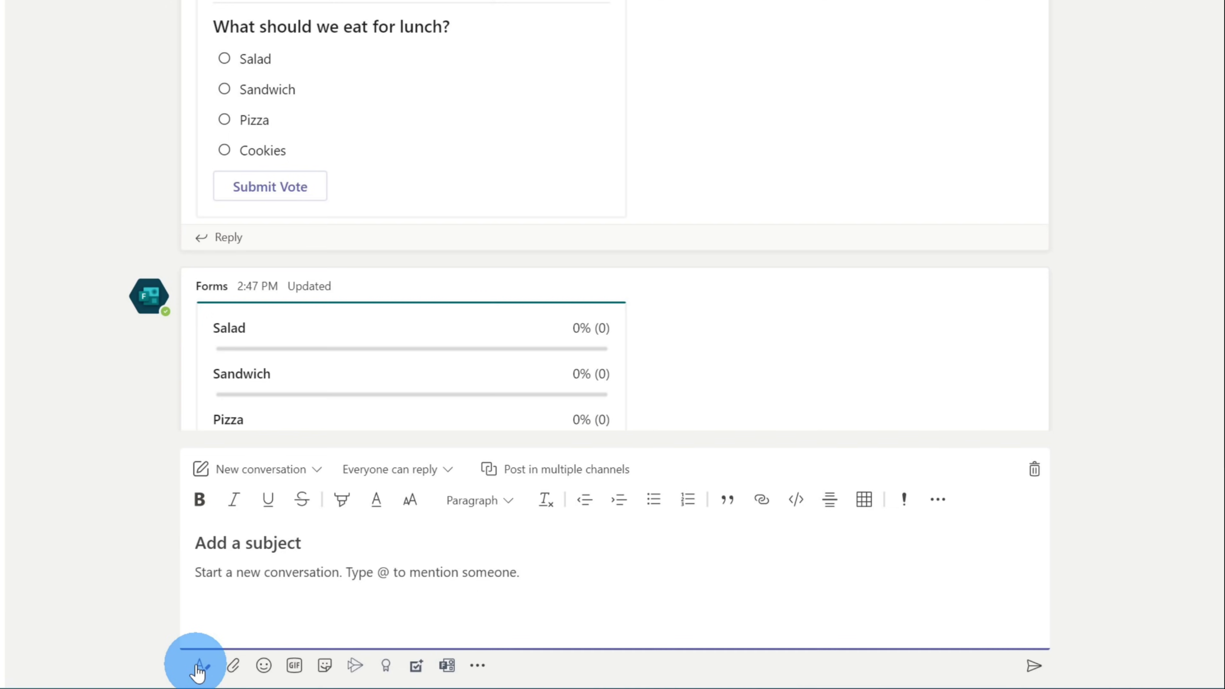
pyautogui.click(288, 540)
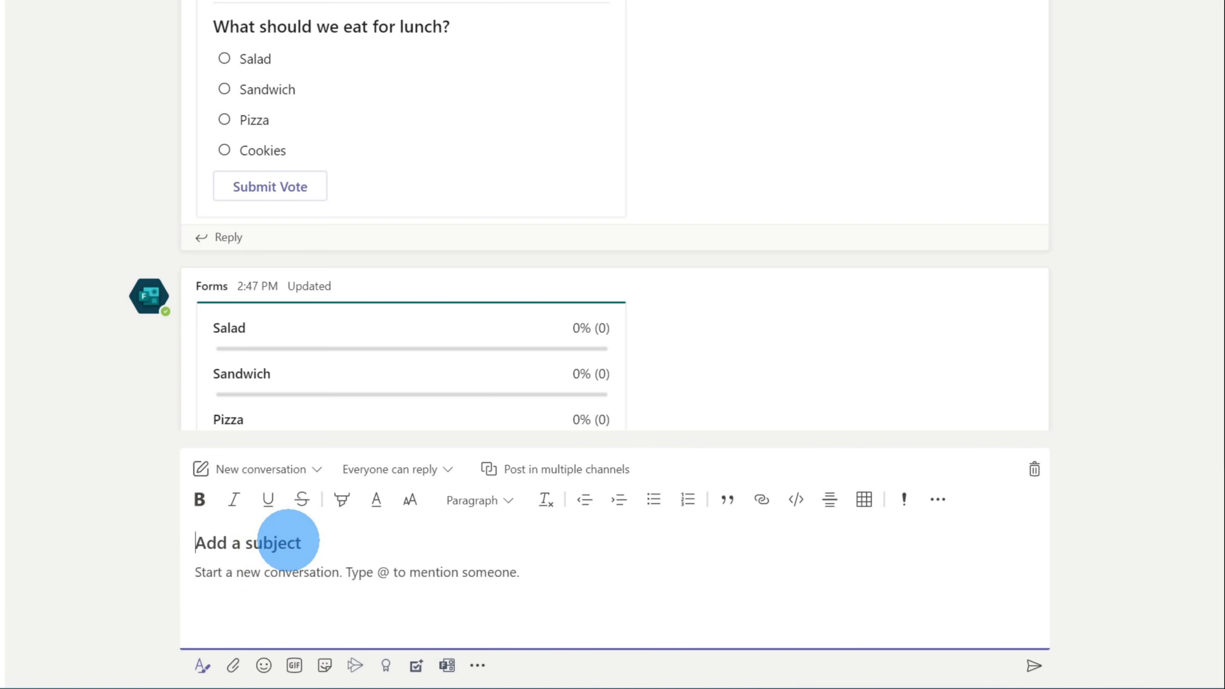
pyautogui.scroll(10, 440, 334)
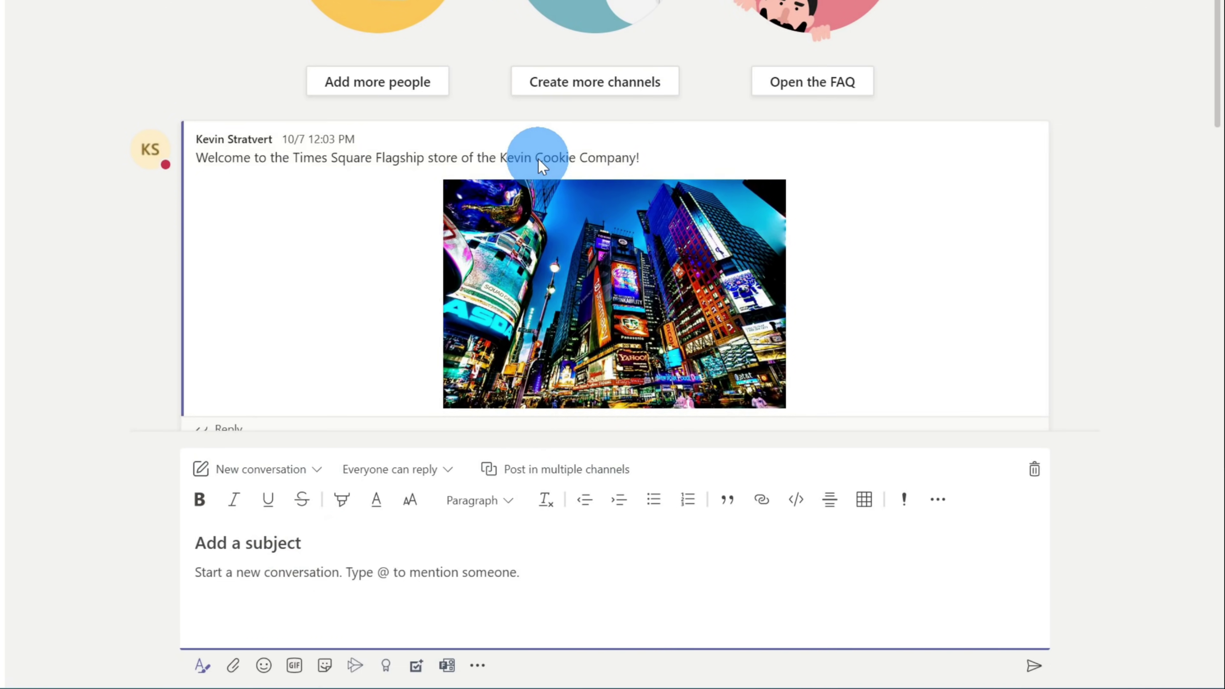
pyautogui.scroll(-10, 542, 193)
pyautogui.scroll(-3, 546, 239)
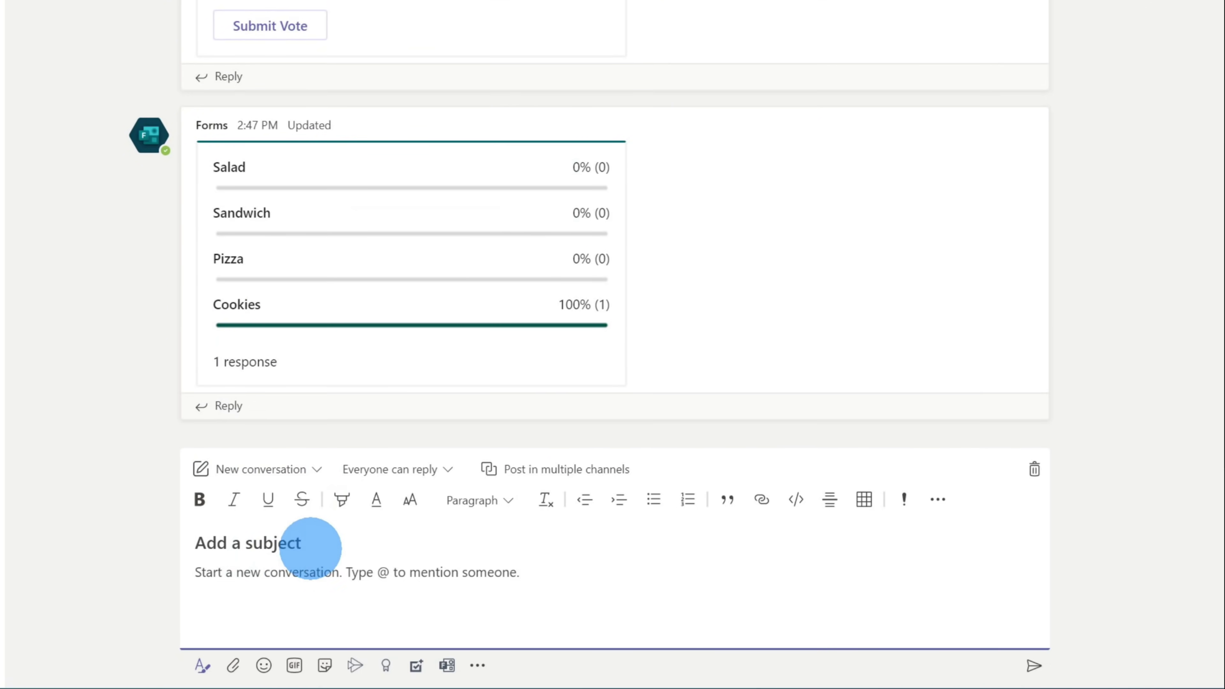
pyautogui.click(309, 540)
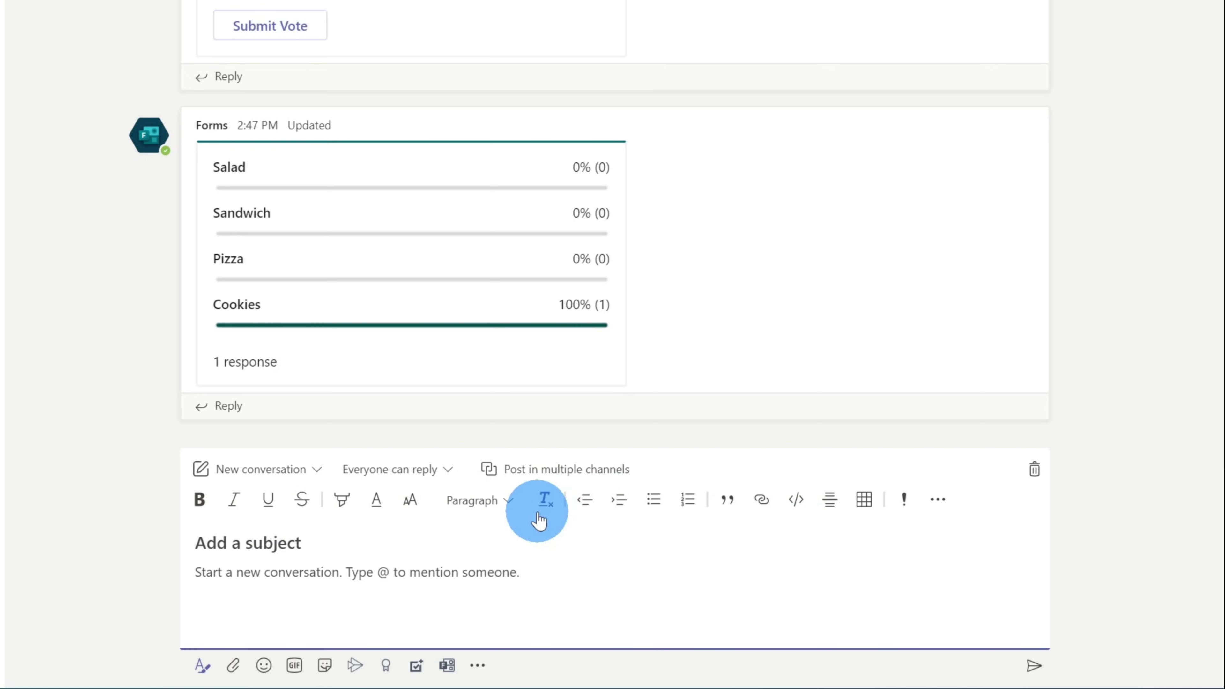
# Change the draft post's type to Announcement and view its reply permissions and the option to post in multiple channels
pyautogui.click(304, 470)
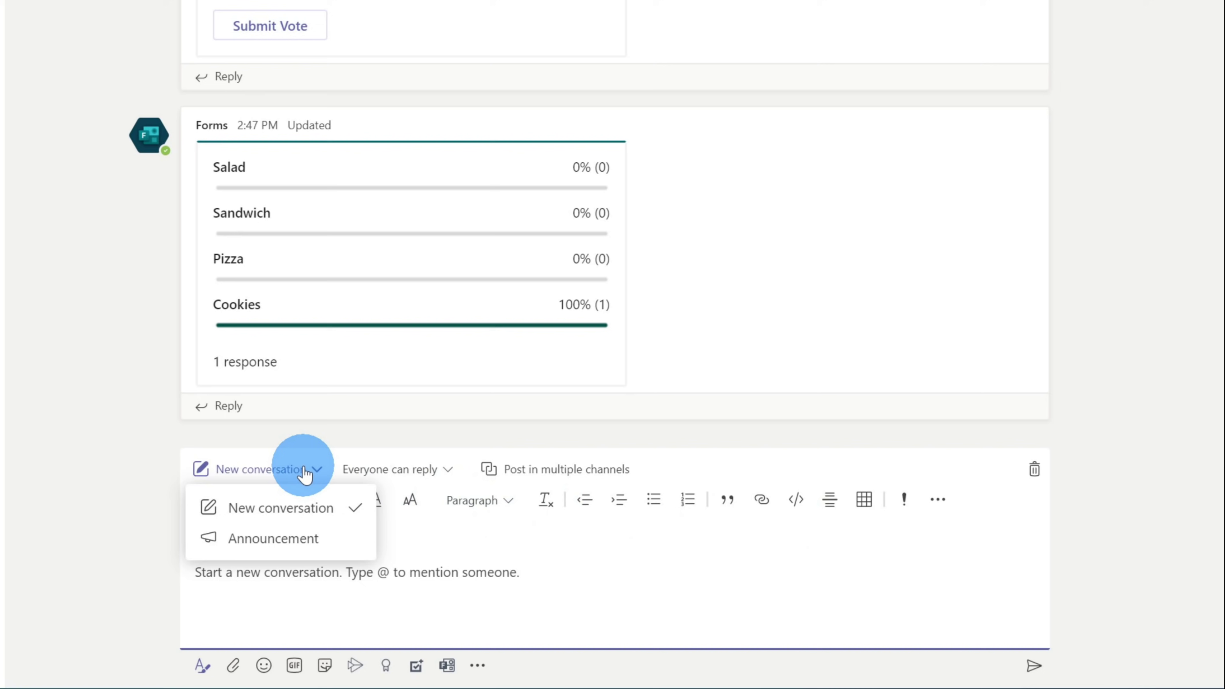
pyautogui.click(328, 538)
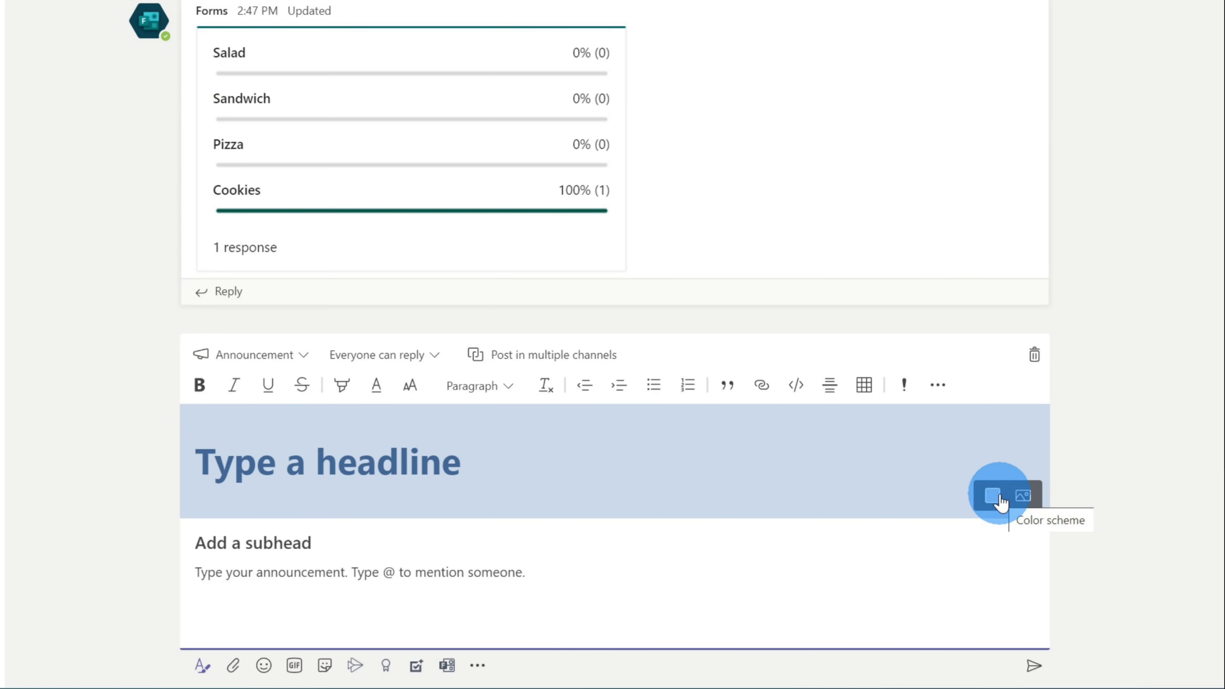
pyautogui.click(436, 357)
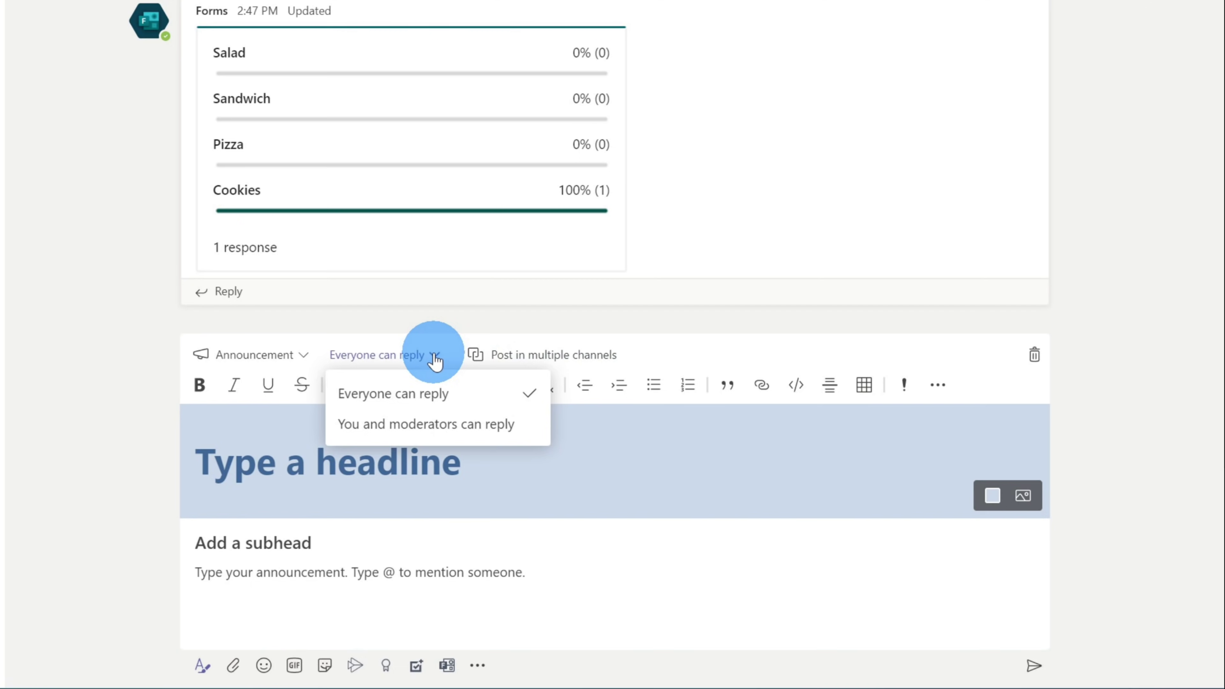
pyautogui.click(563, 350)
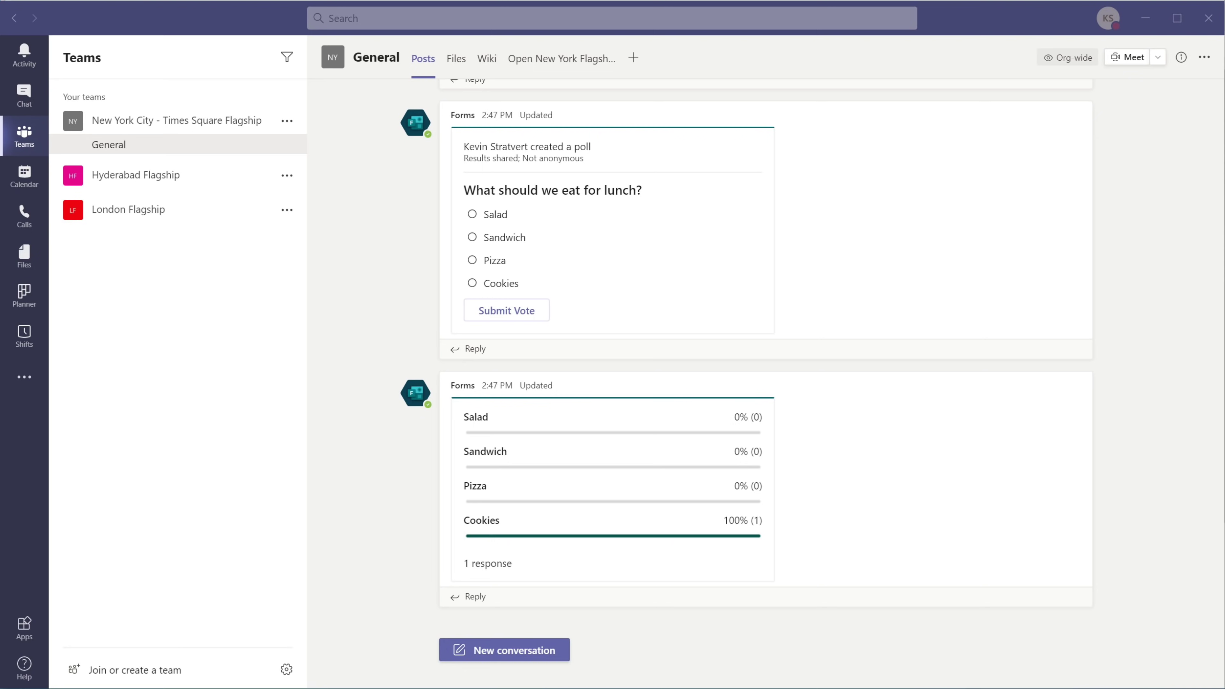
# Open the keyboard shortcuts list and review it through Meetings, Calls and Calendar, highlighting the Toggle mute entry
pyautogui.click(1156, 294)
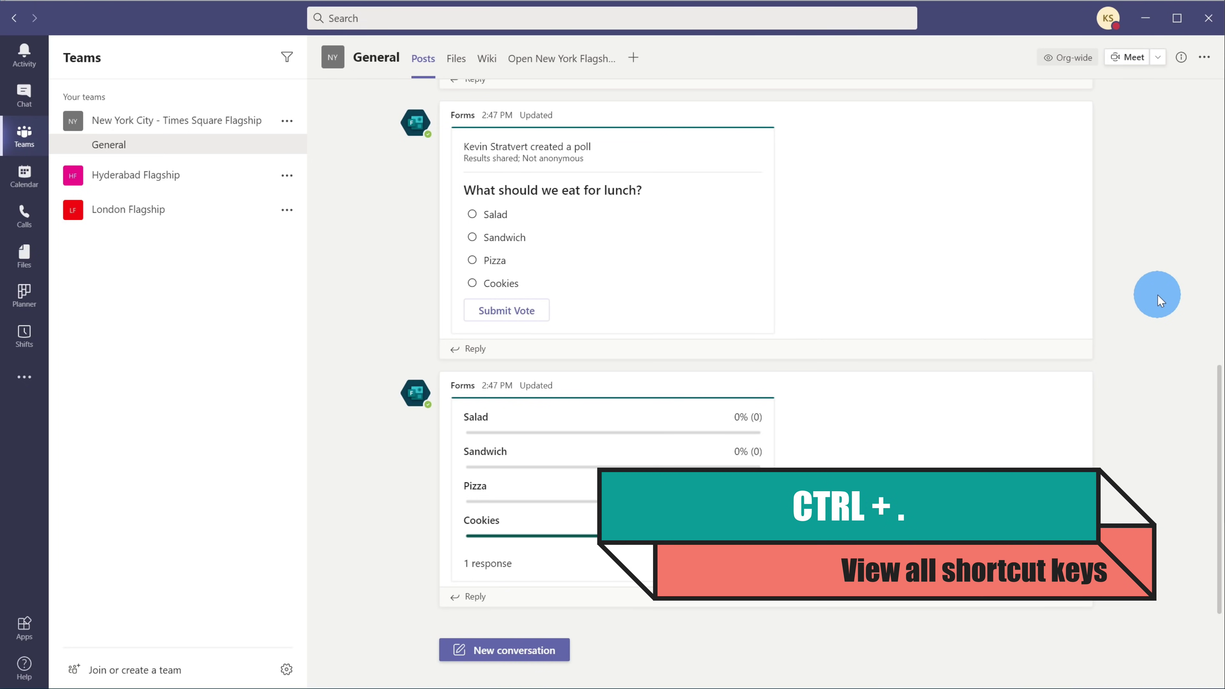
pyautogui.hotkey('ctrl', '.')
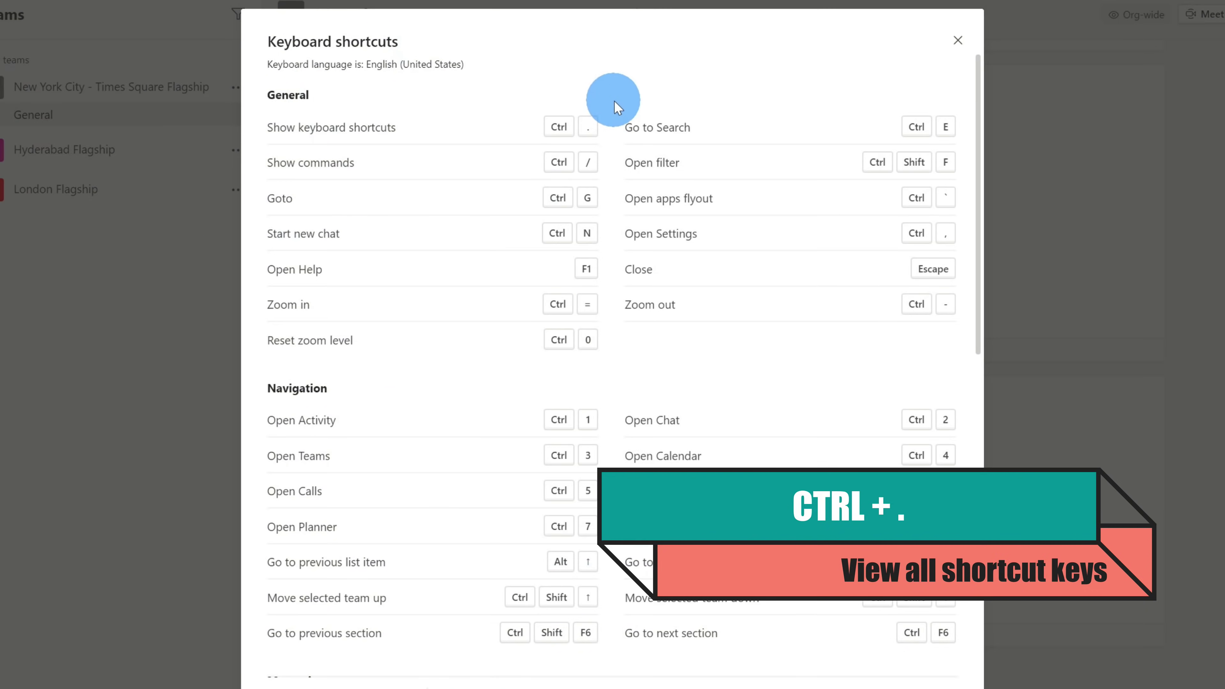
pyautogui.scroll(-10, 617, 115)
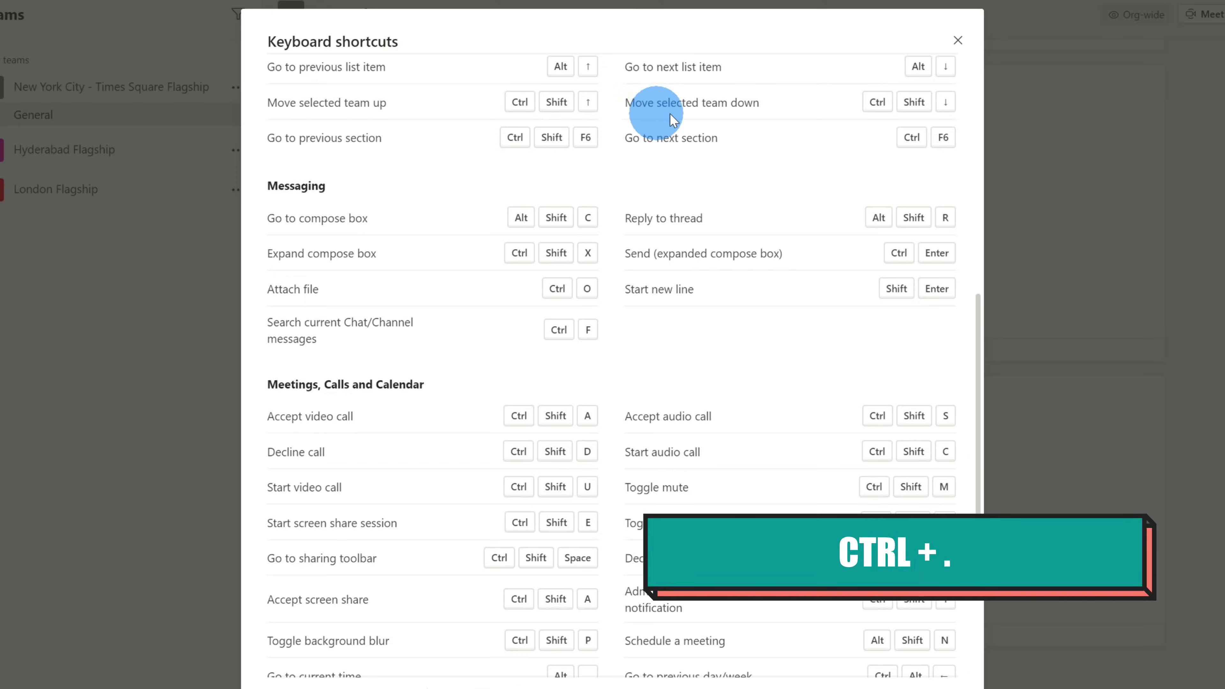
pyautogui.scroll(-3, 672, 118)
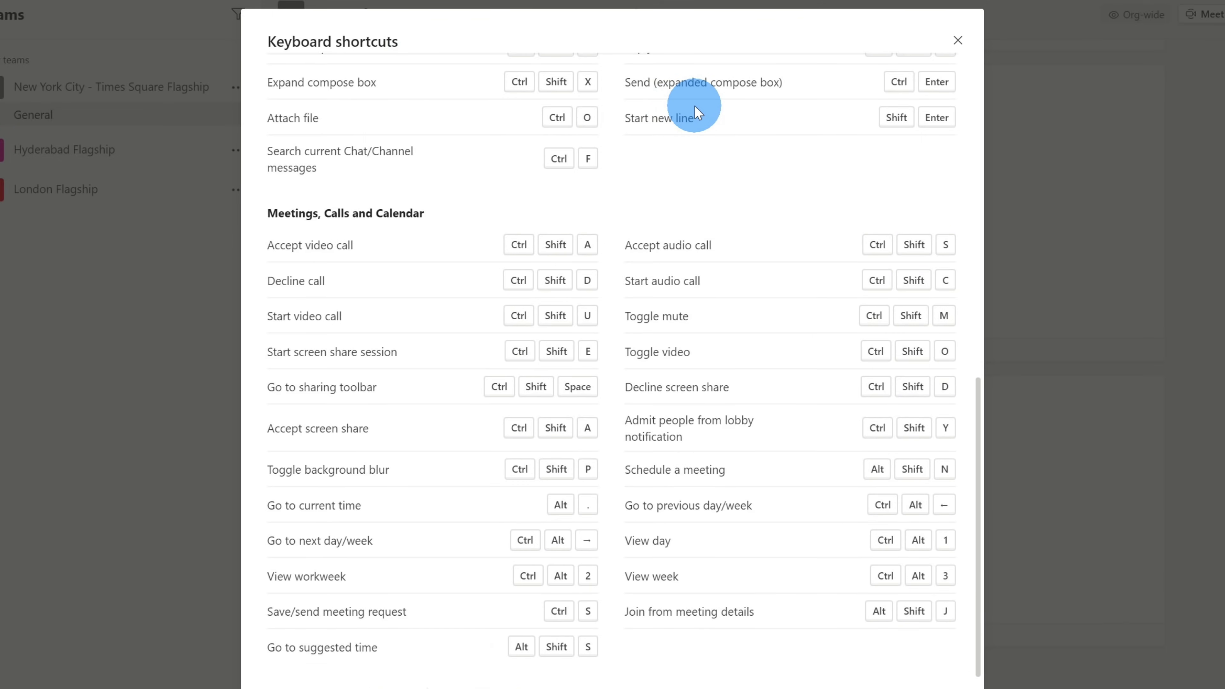
pyautogui.moveTo(636, 316); pyautogui.dragTo(948, 318)
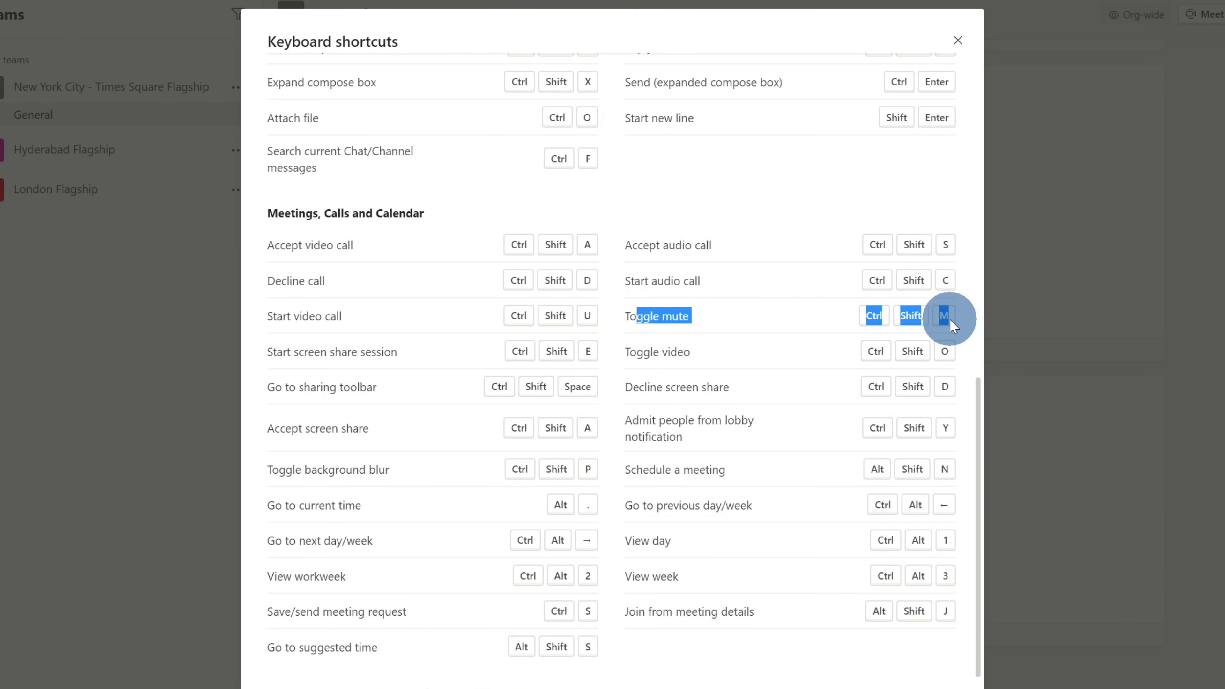
pyautogui.click(949, 318)
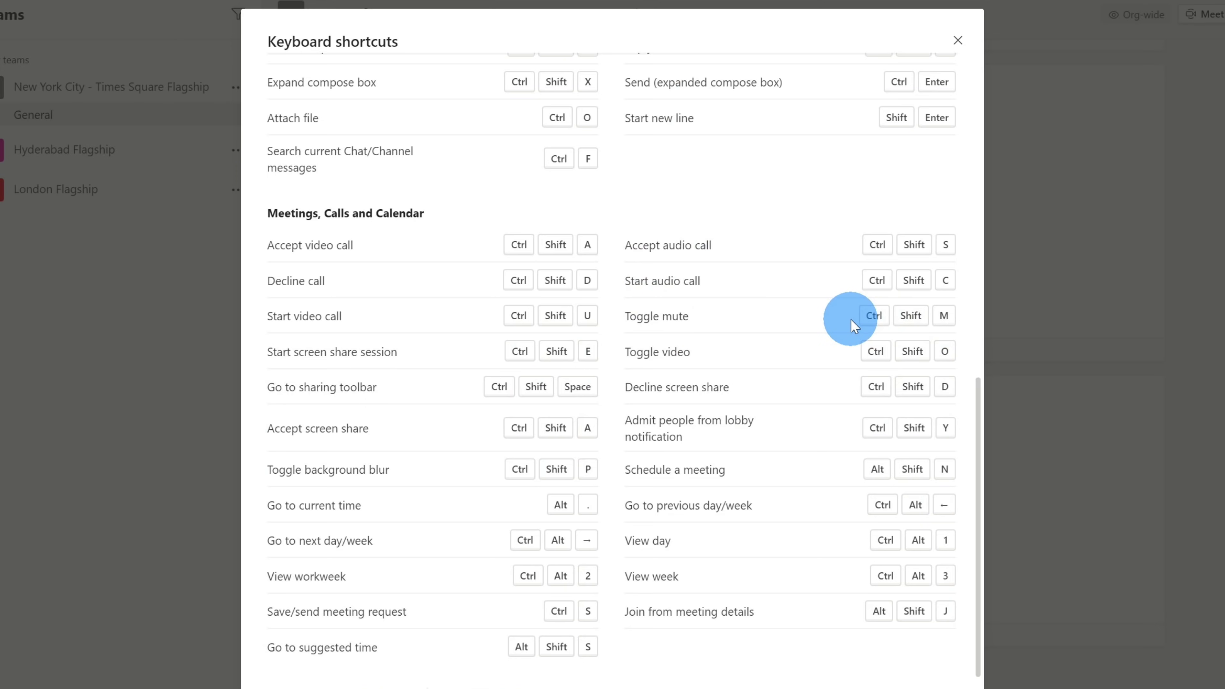
pyautogui.scroll(10, 854, 326)
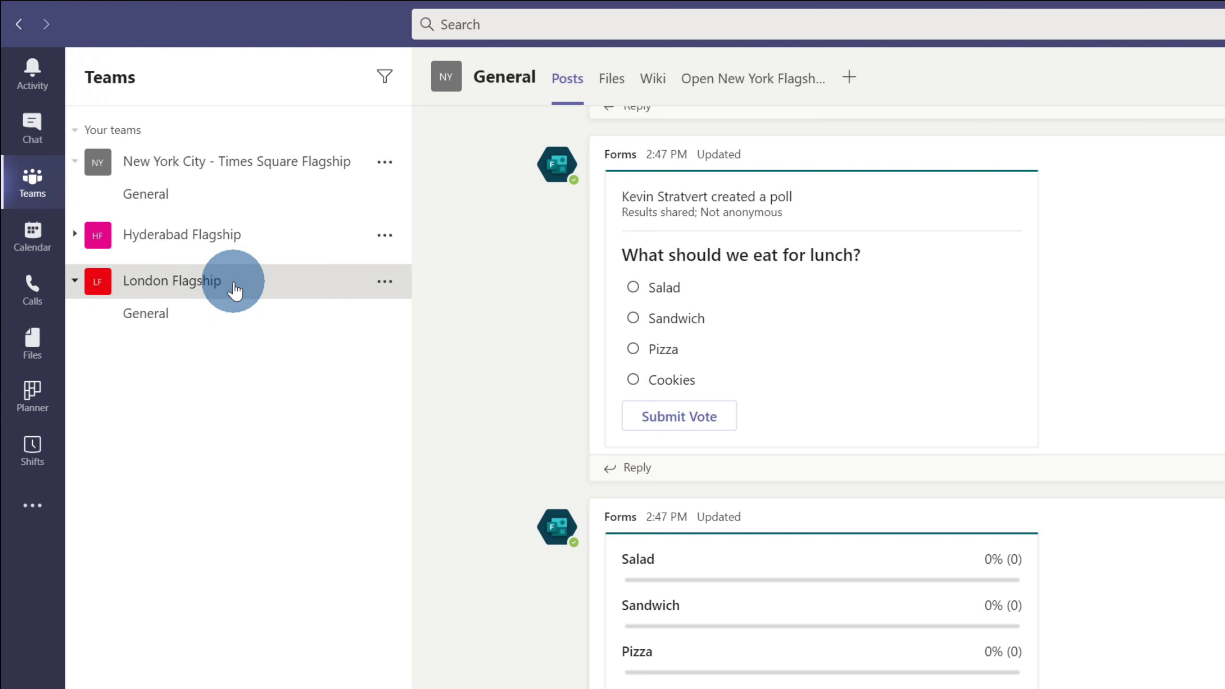
# Try moving the London Flagship team within the teams list, and hide that team
pyautogui.moveTo(235, 290); pyautogui.dragTo(277, 323)
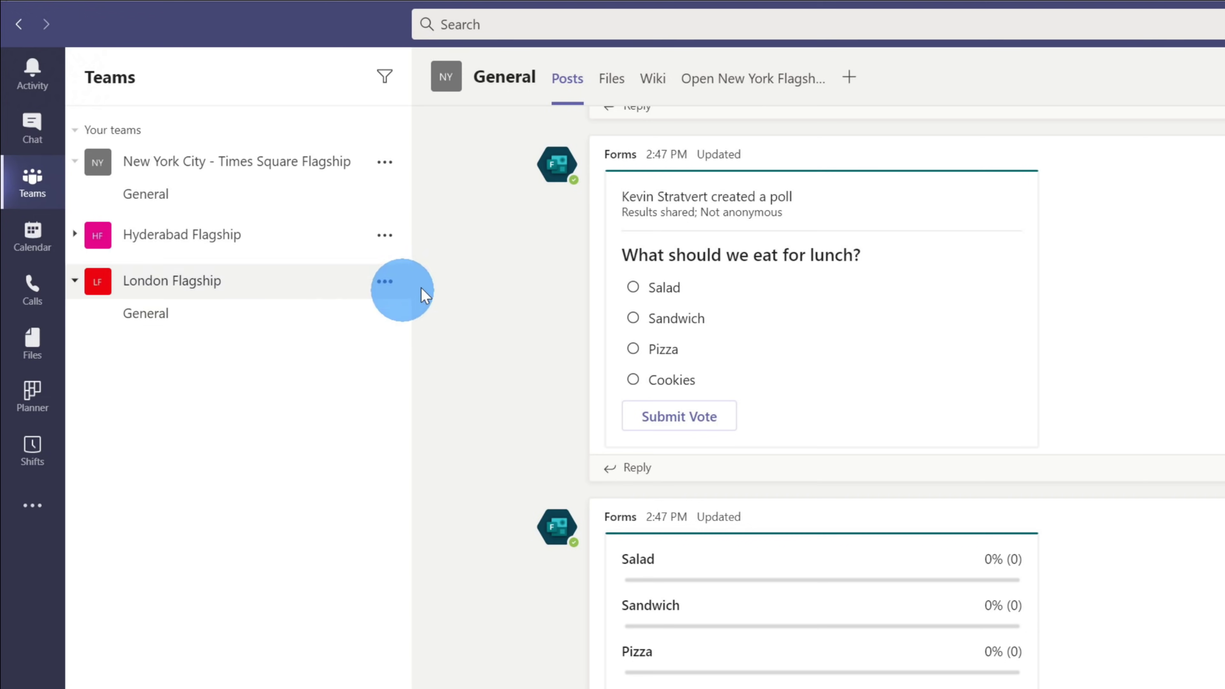
pyautogui.click(384, 282)
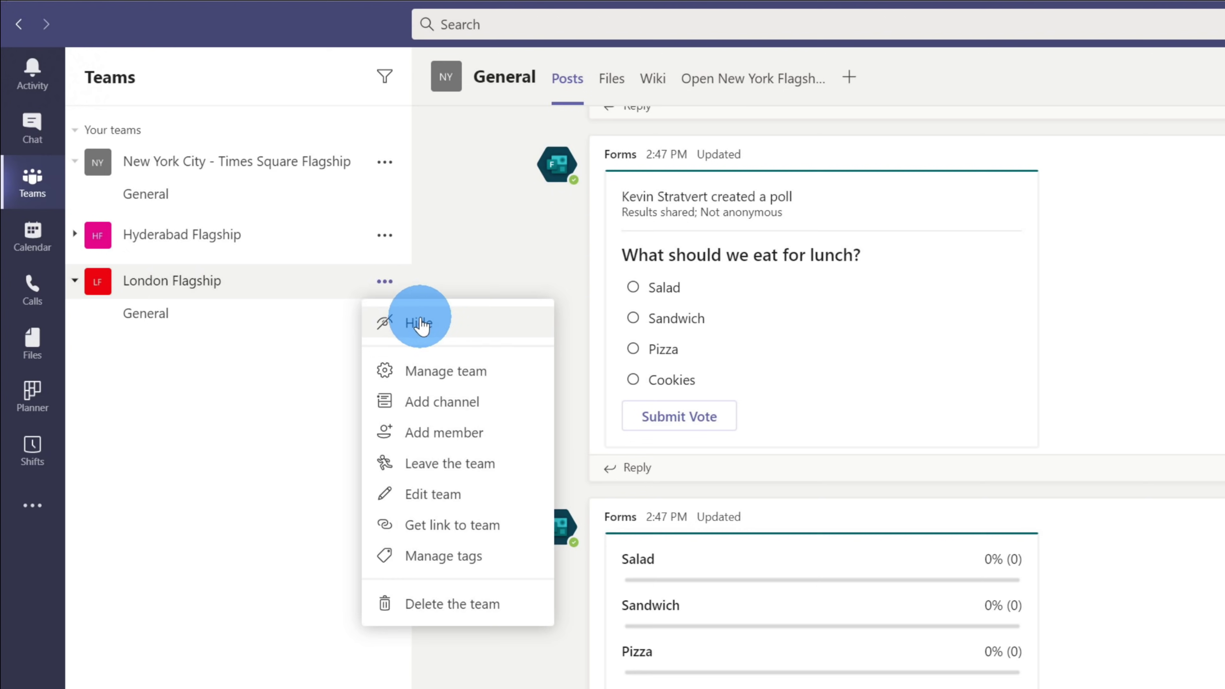
pyautogui.click(451, 322)
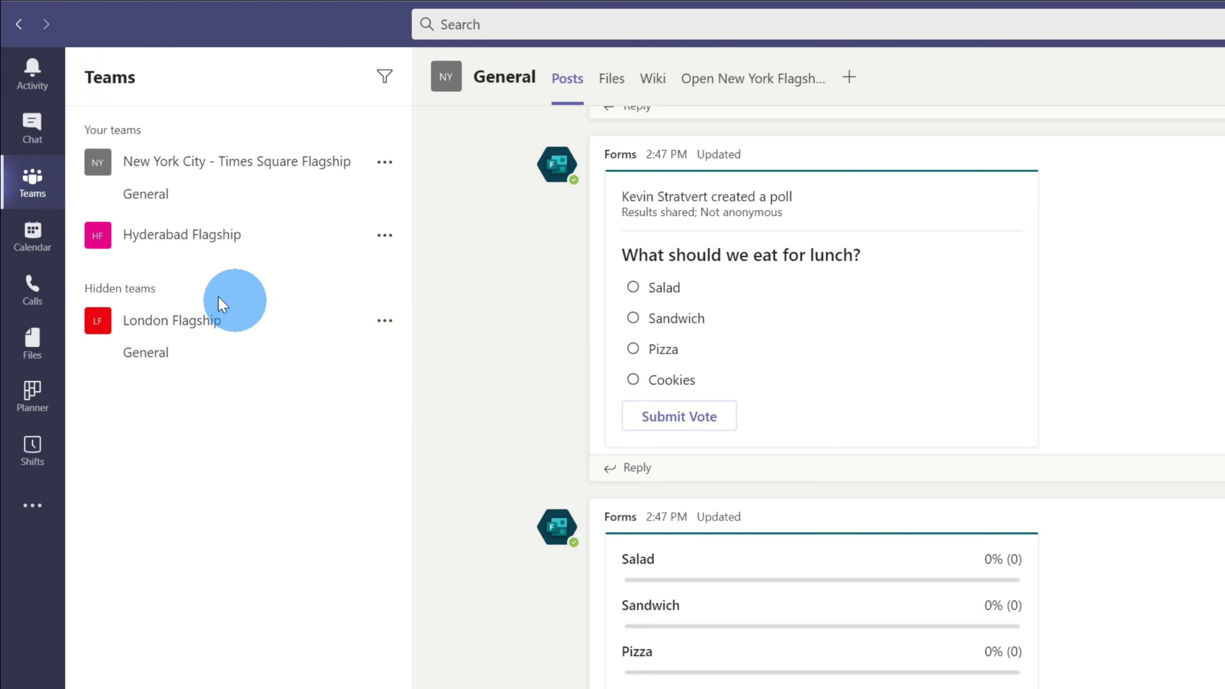
# Collapse and re-expand the hidden teams section, and show the London Flagship team among your teams again
pyautogui.click(75, 290)
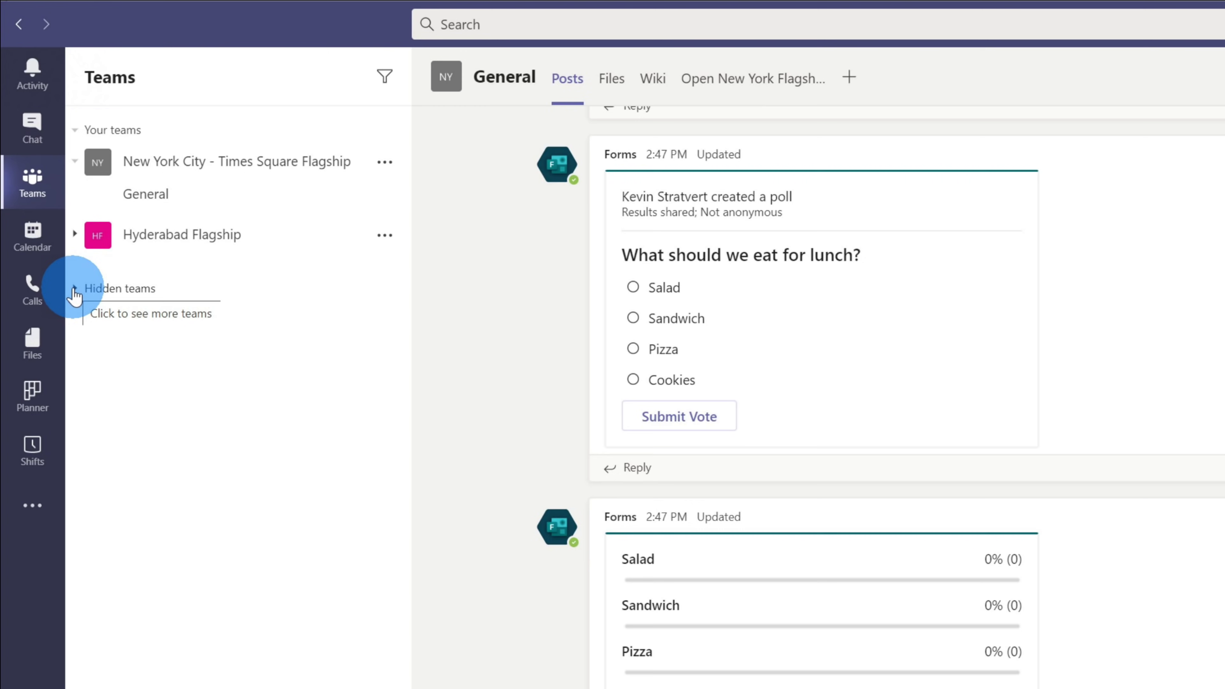
pyautogui.click(75, 292)
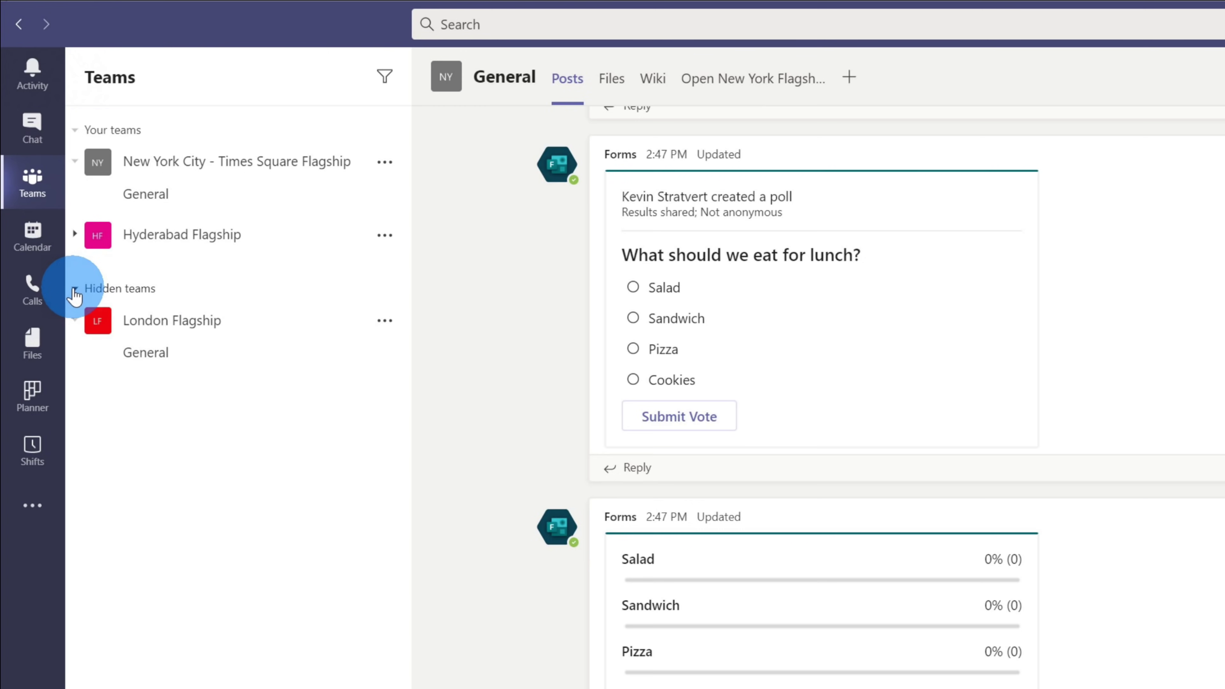
pyautogui.click(385, 320)
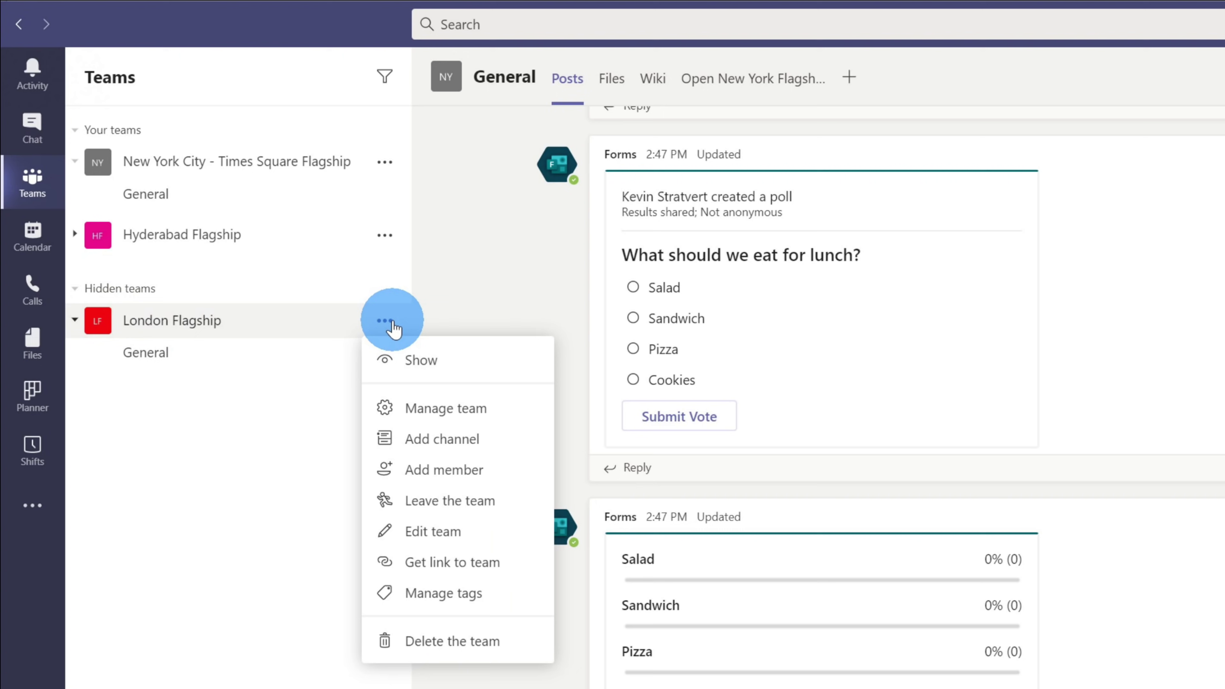
pyautogui.click(416, 367)
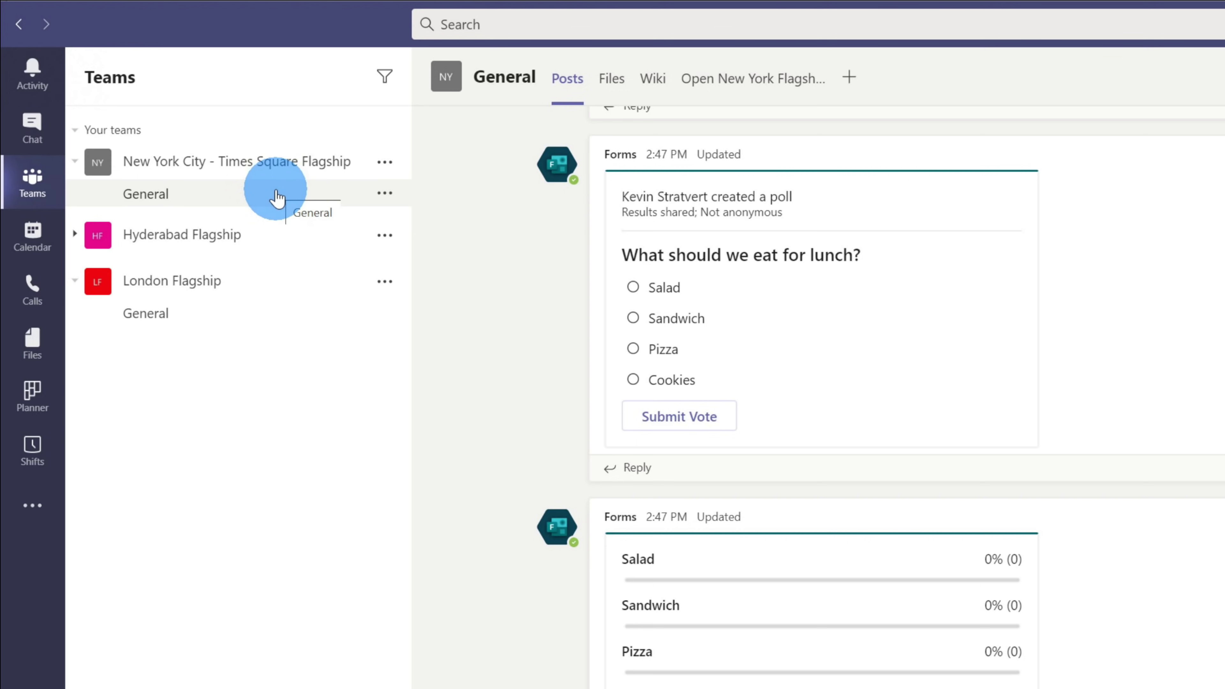
# Pin the General channel of the New York City - Times Square Flagship team
pyautogui.rightClick(253, 196)
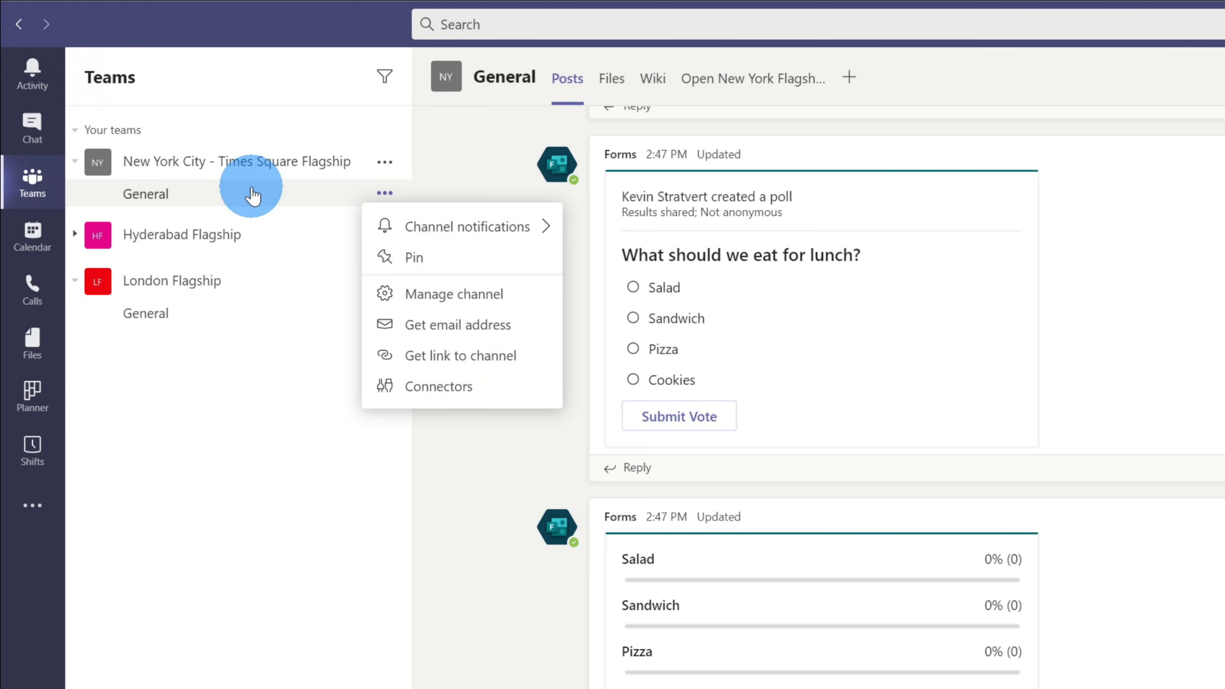
pyautogui.click(465, 258)
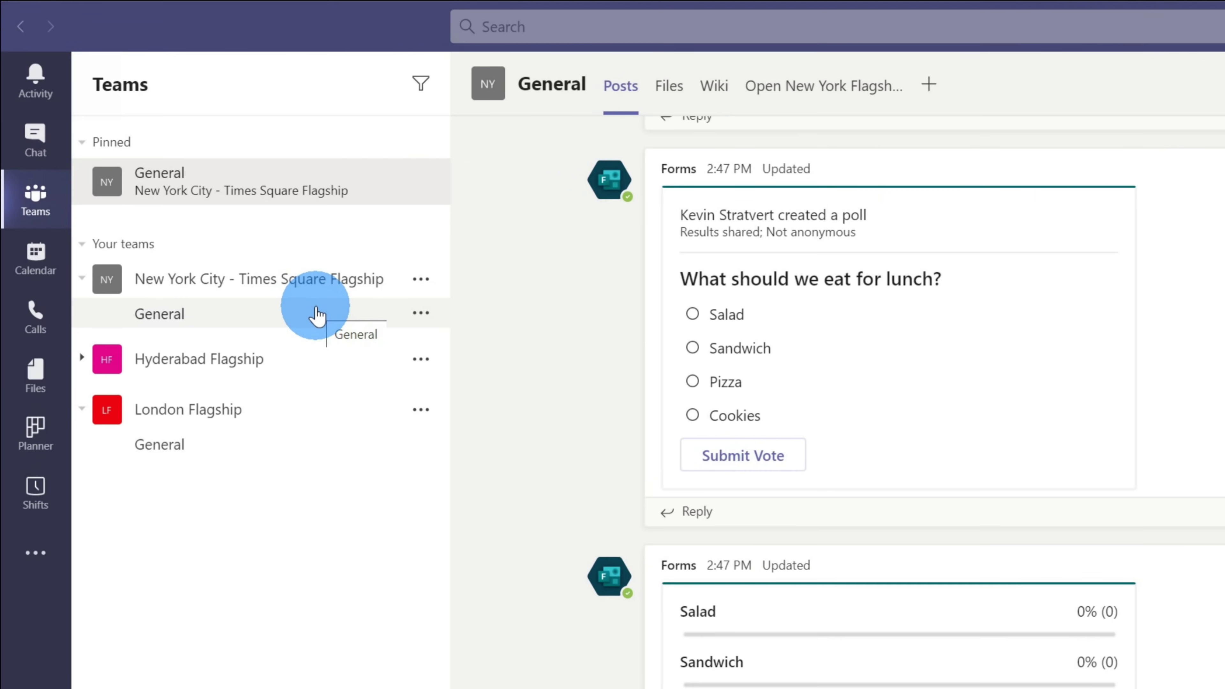
# Copy the General channel's email address and, in Outlook, send it the "Grand opening" message reading "I'm looking forward to the grand opening!"
pyautogui.click(420, 314)
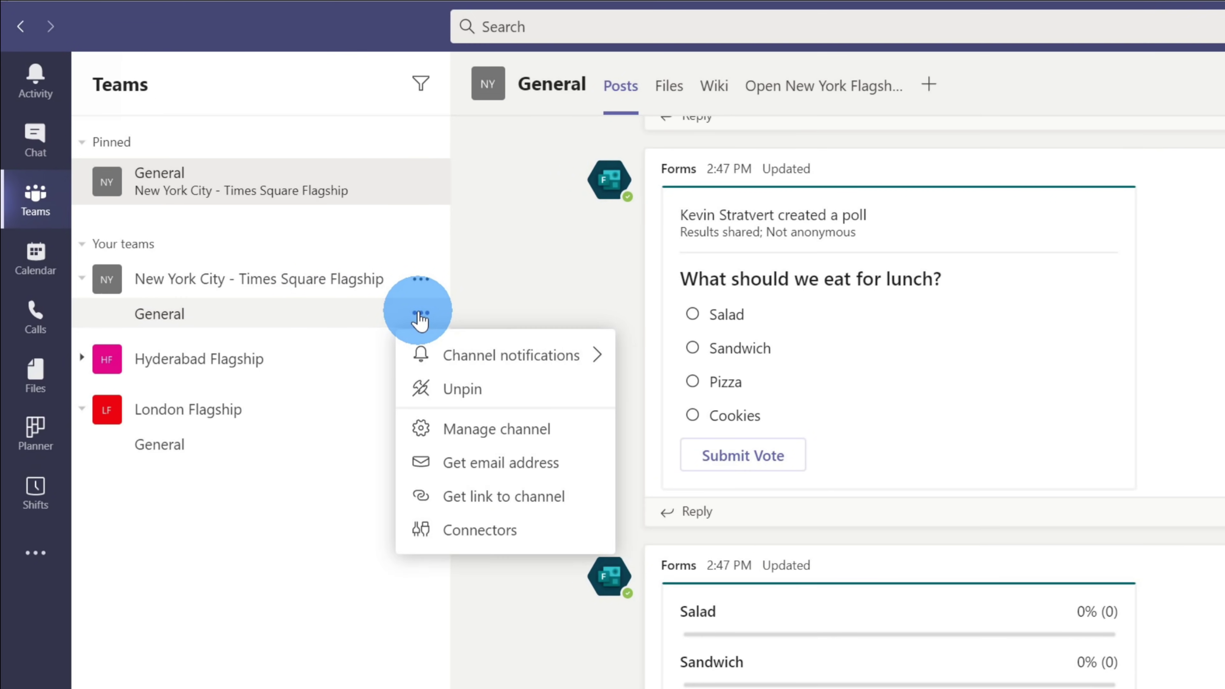
pyautogui.click(534, 463)
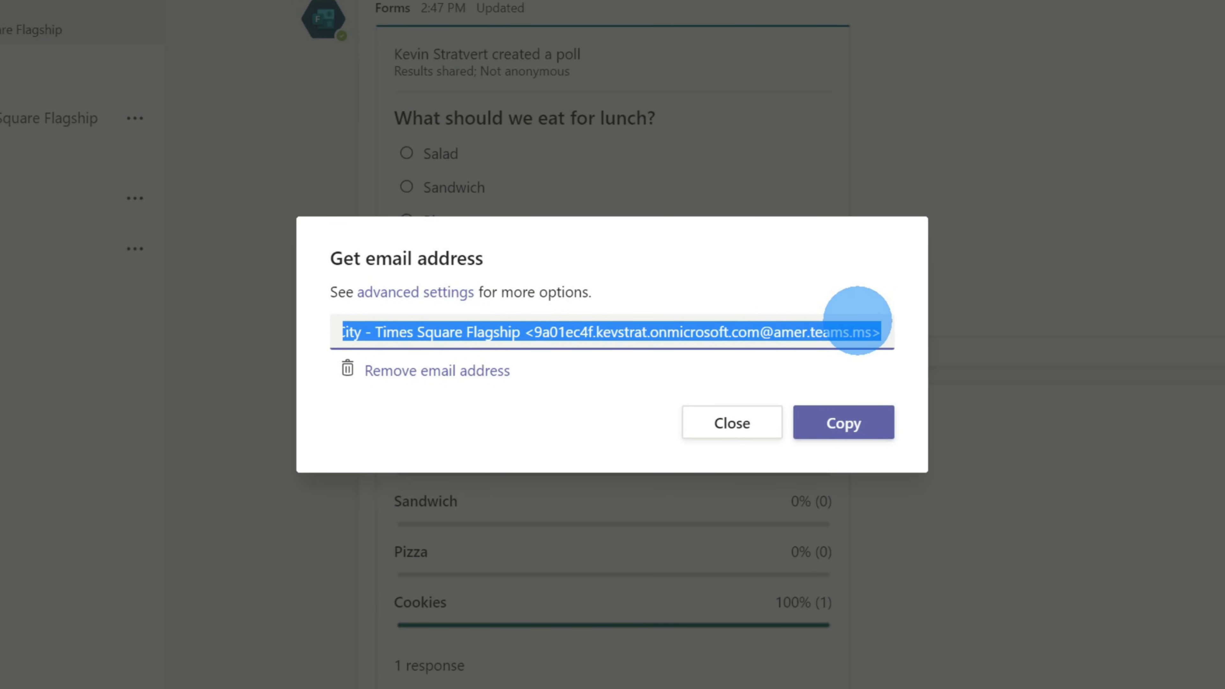
pyautogui.click(845, 424)
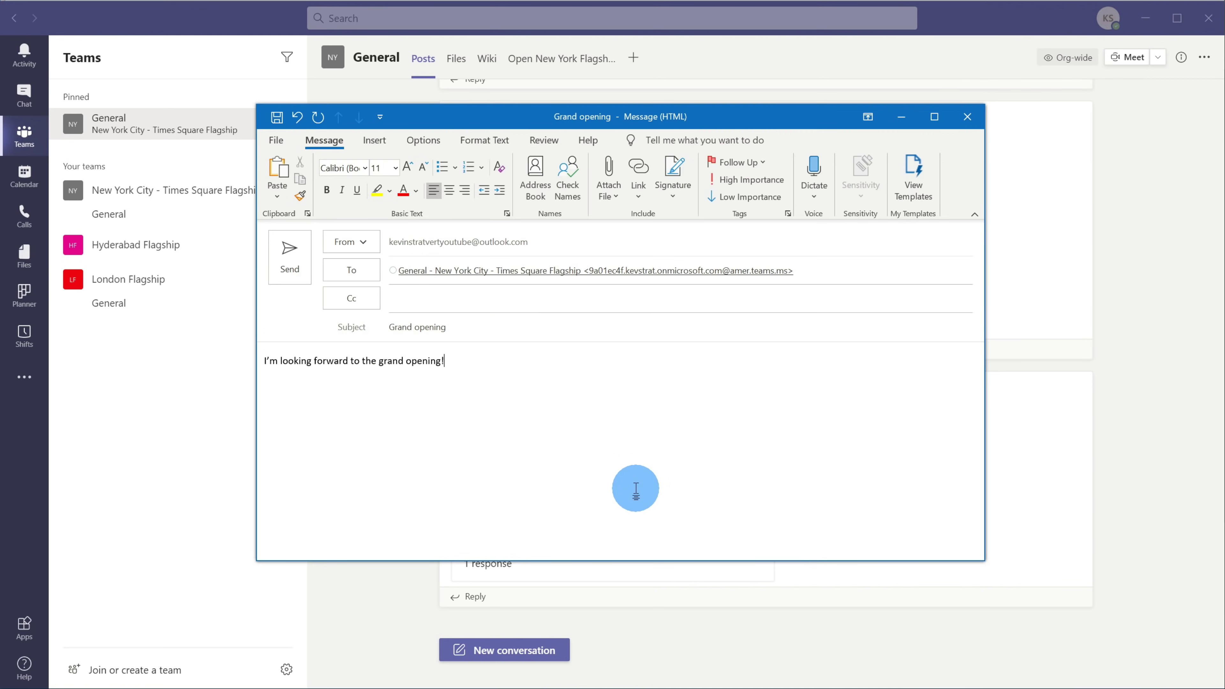
pyautogui.moveTo(422, 273)
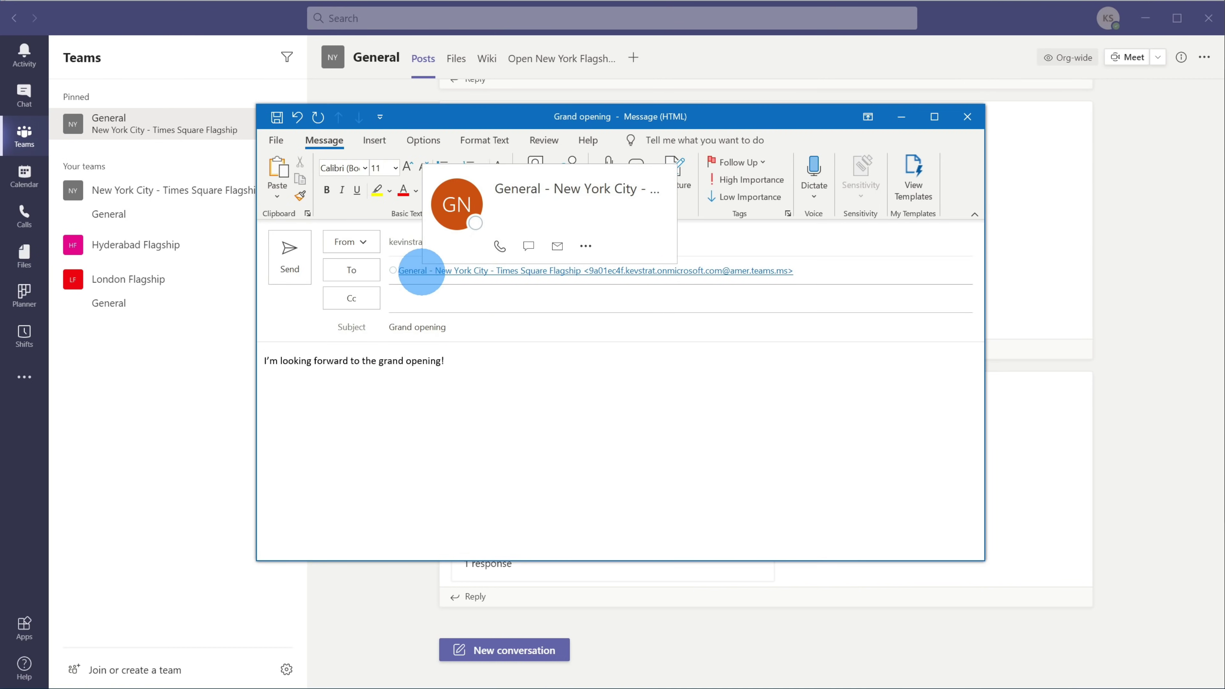
pyautogui.click(284, 261)
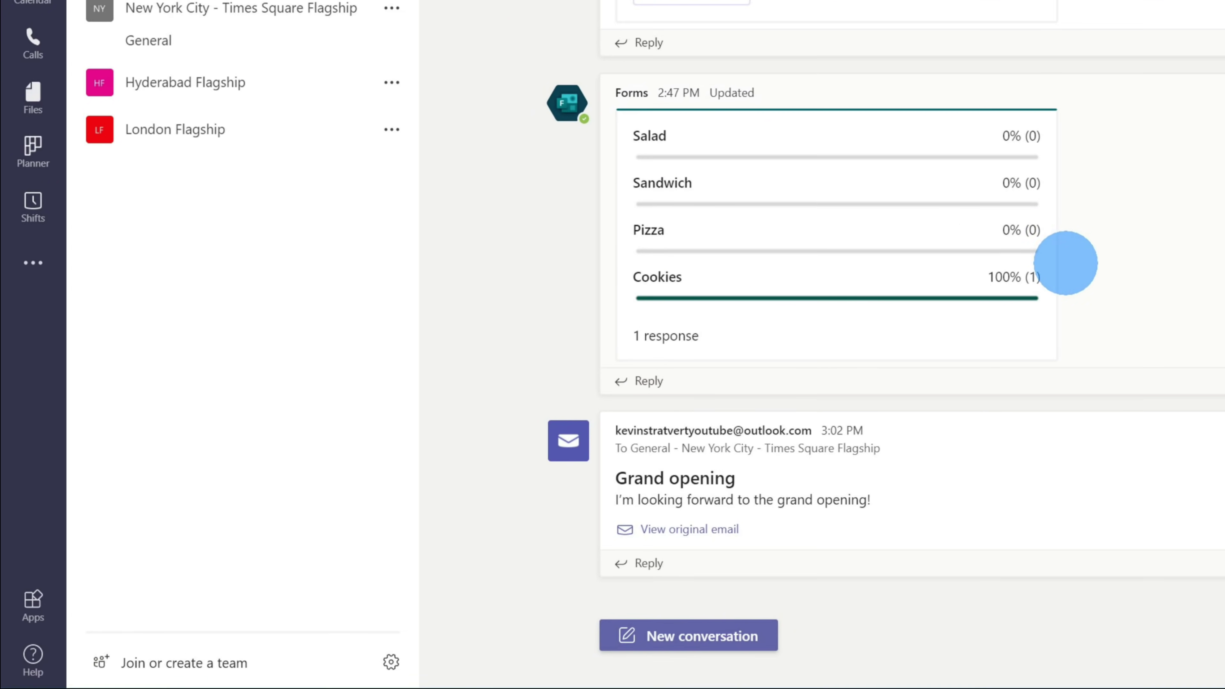
# Browse the catalogue of available apps and view the Shifts schedule for New York City - Times Square Flagship
pyautogui.click(31, 606)
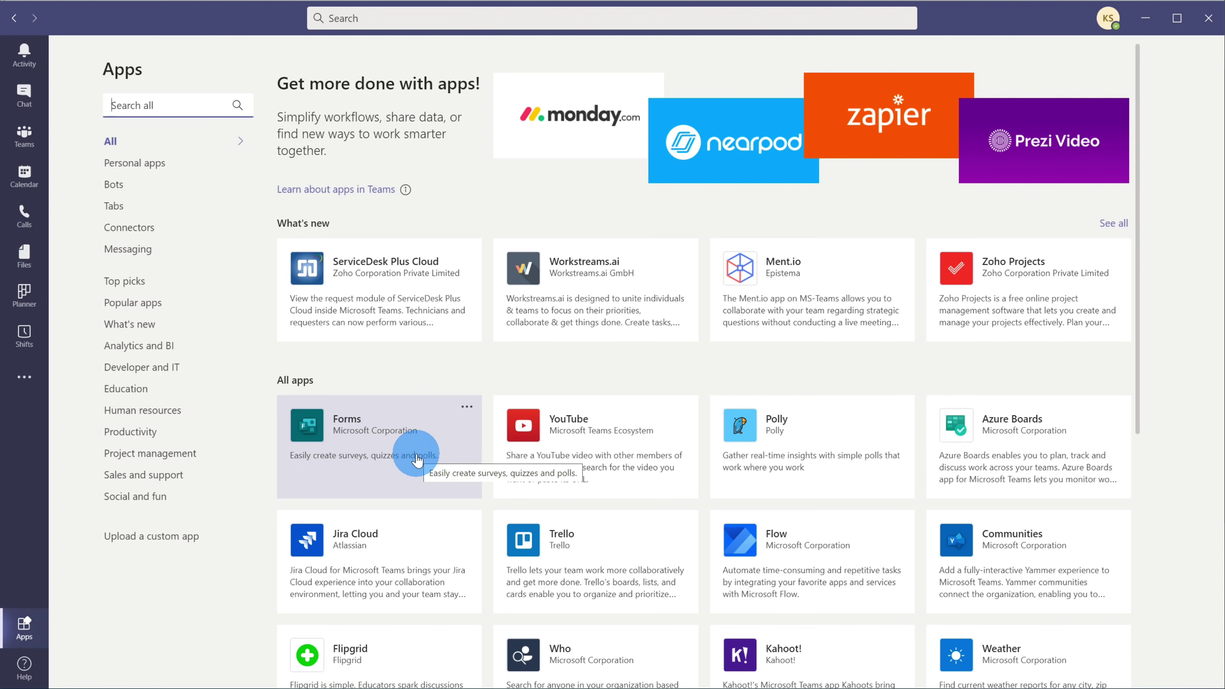
pyautogui.scroll(-6, 415, 419)
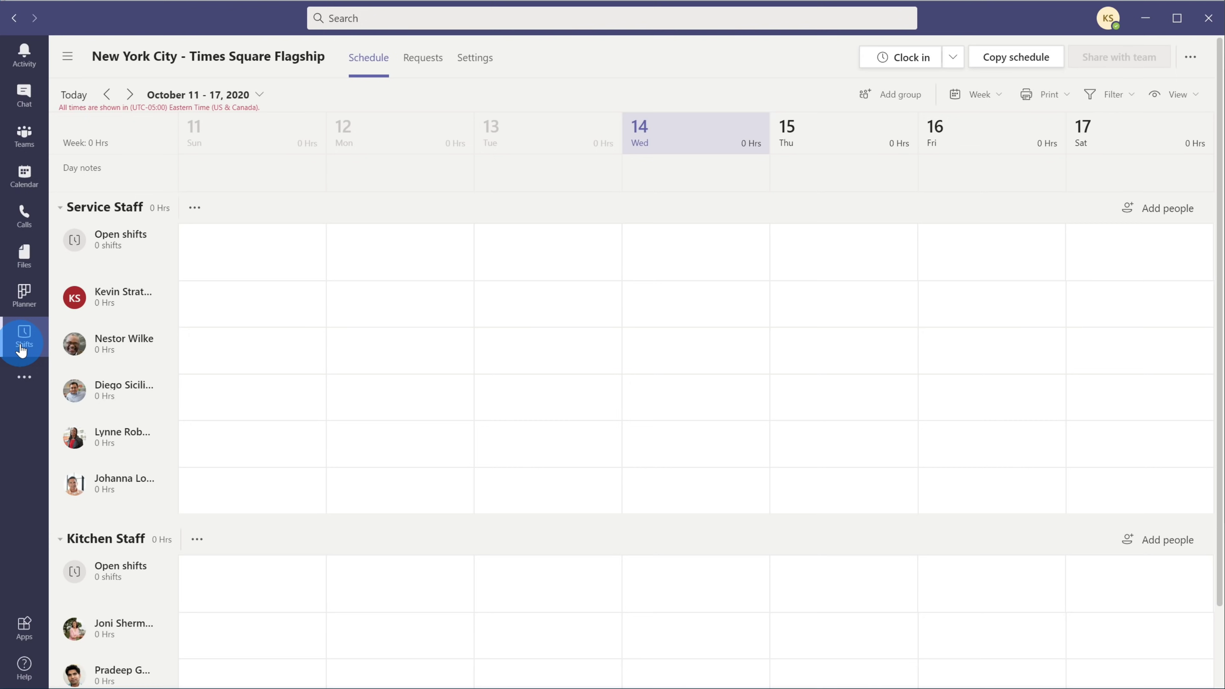
pyautogui.click(571, 298)
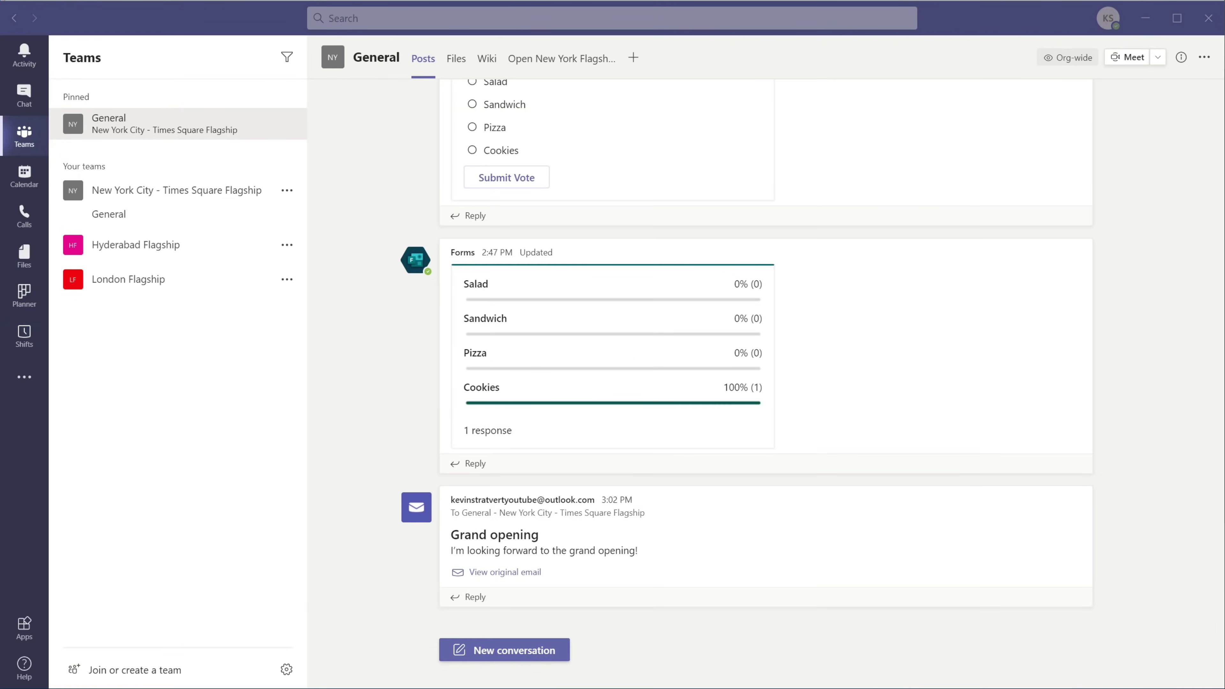
# Switch the application theme to Dark in the general settings and close the settings
pyautogui.click(1158, 318)
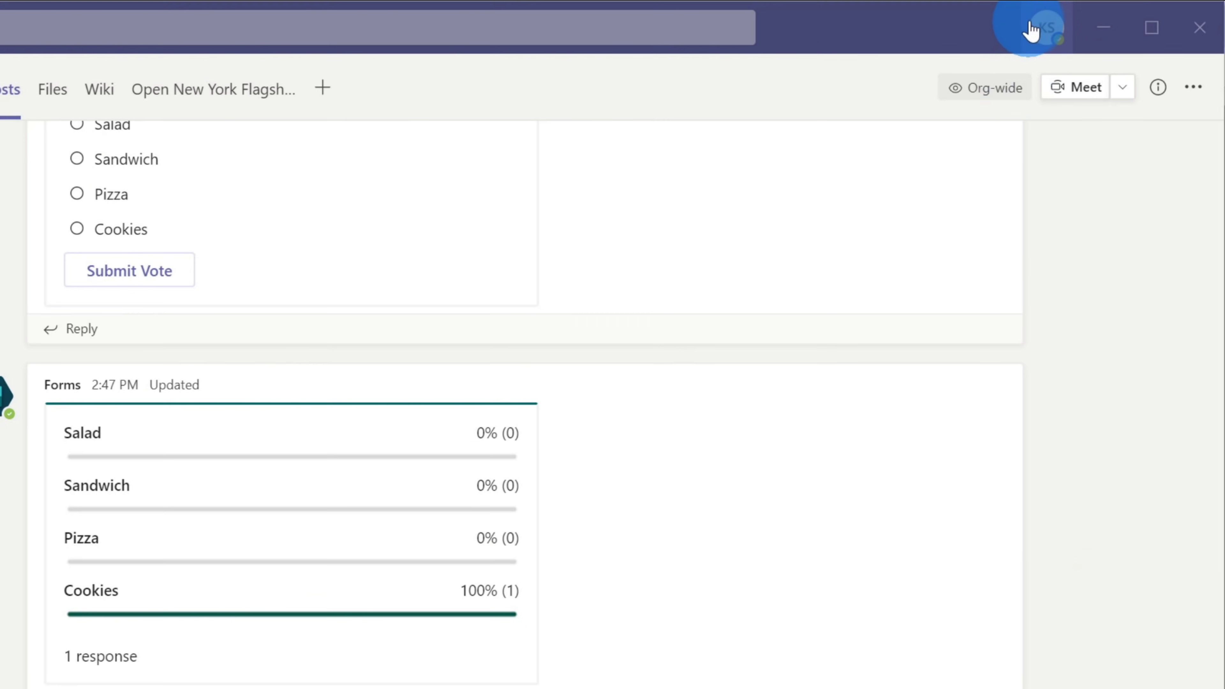
pyautogui.click(1045, 49)
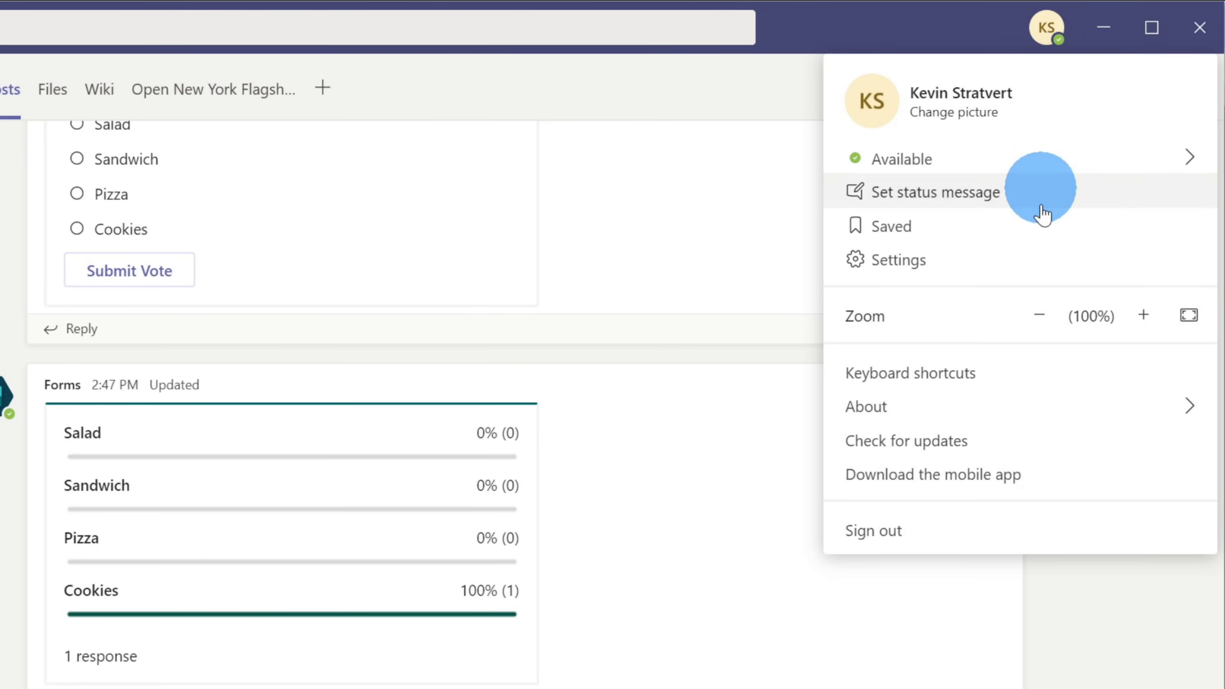
pyautogui.click(1050, 264)
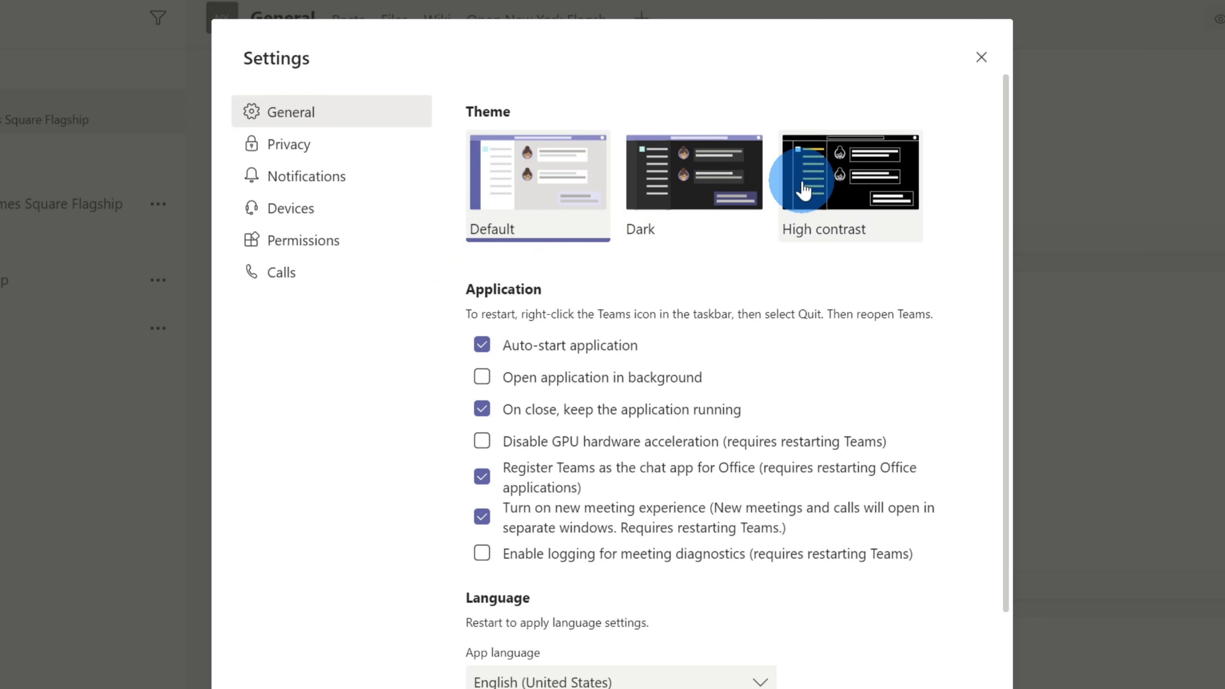
pyautogui.click(700, 200)
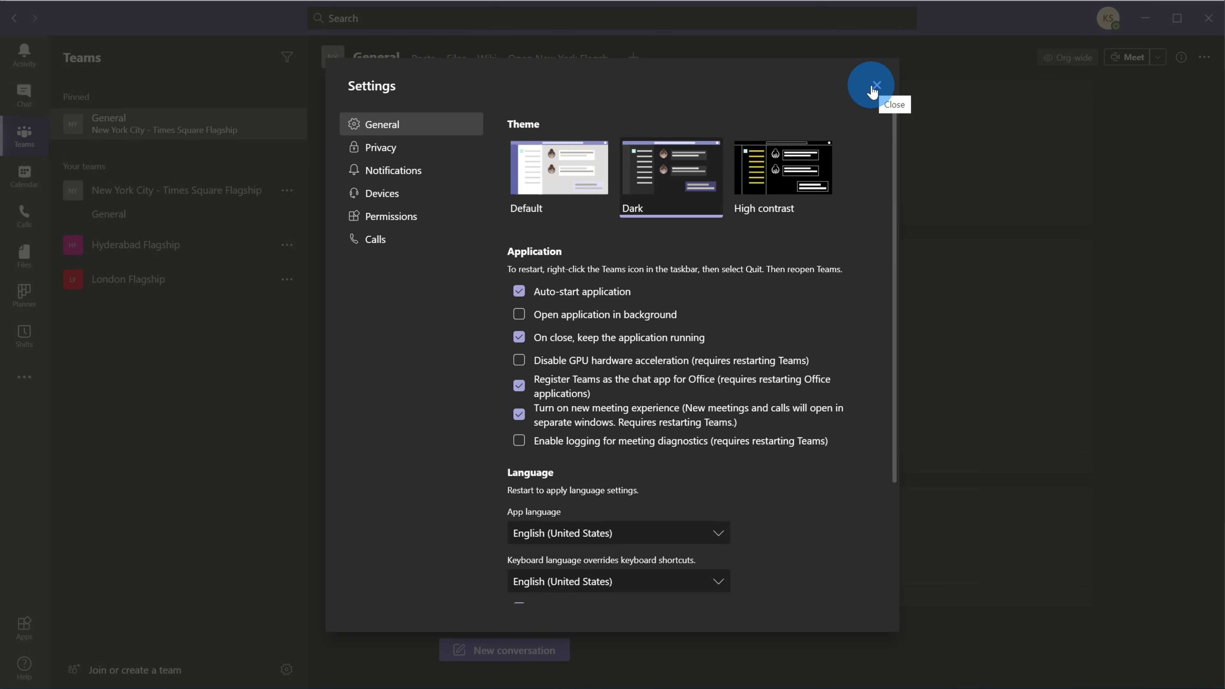
pyautogui.click(874, 87)
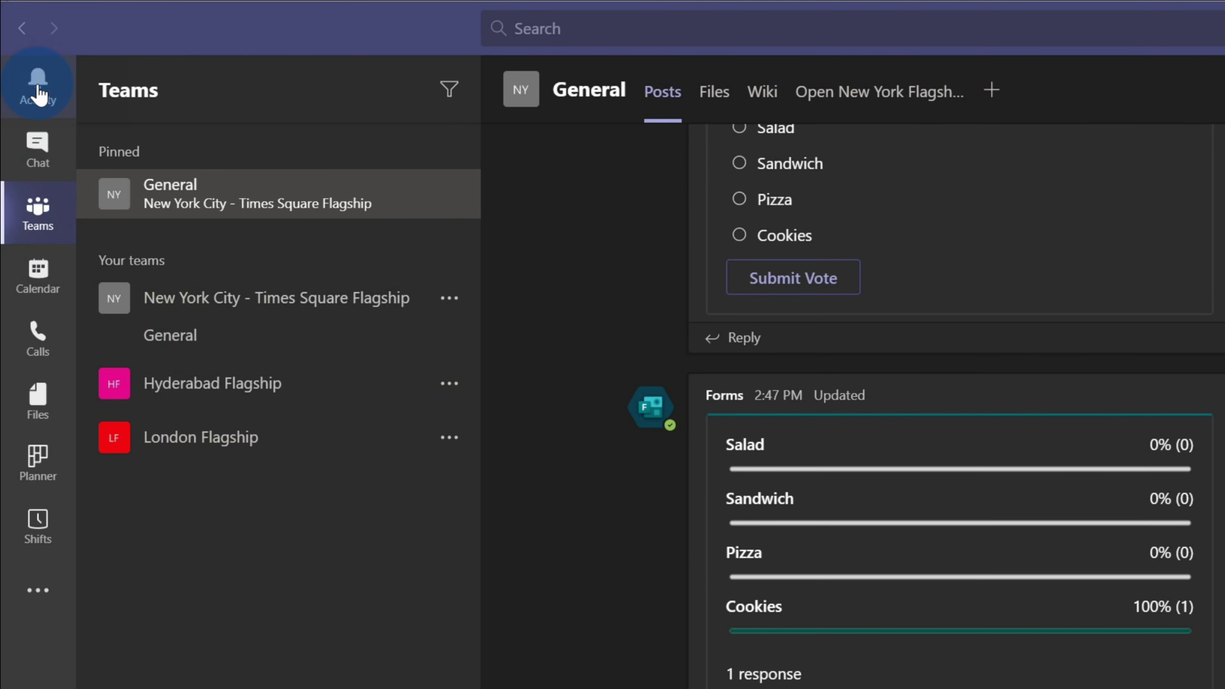
# Filter the activity feed to Mentions and open the mention from the New York City team's General channel
pyautogui.click(38, 90)
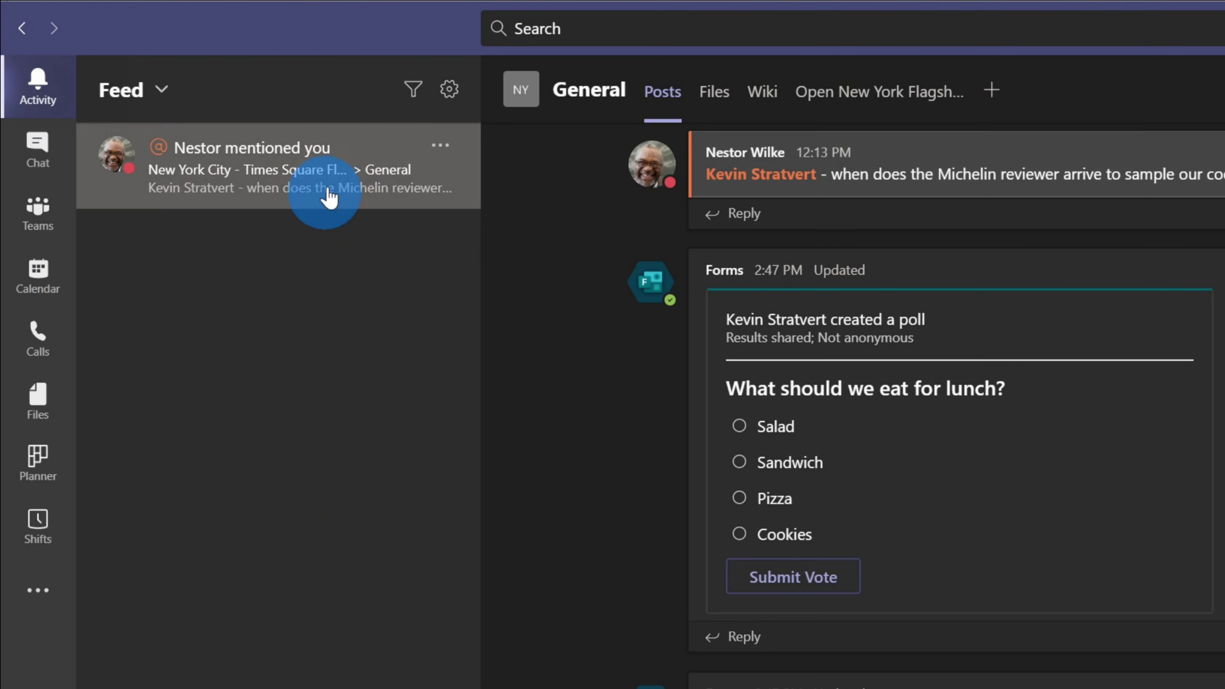
pyautogui.click(414, 92)
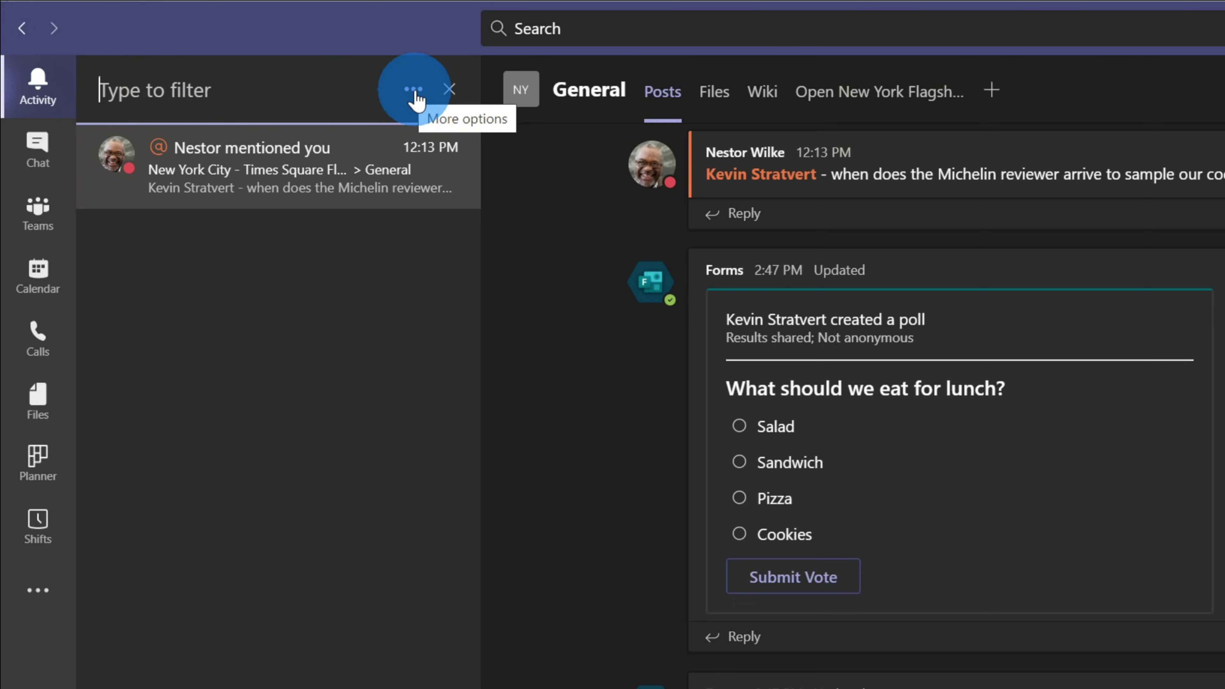
pyautogui.click(415, 97)
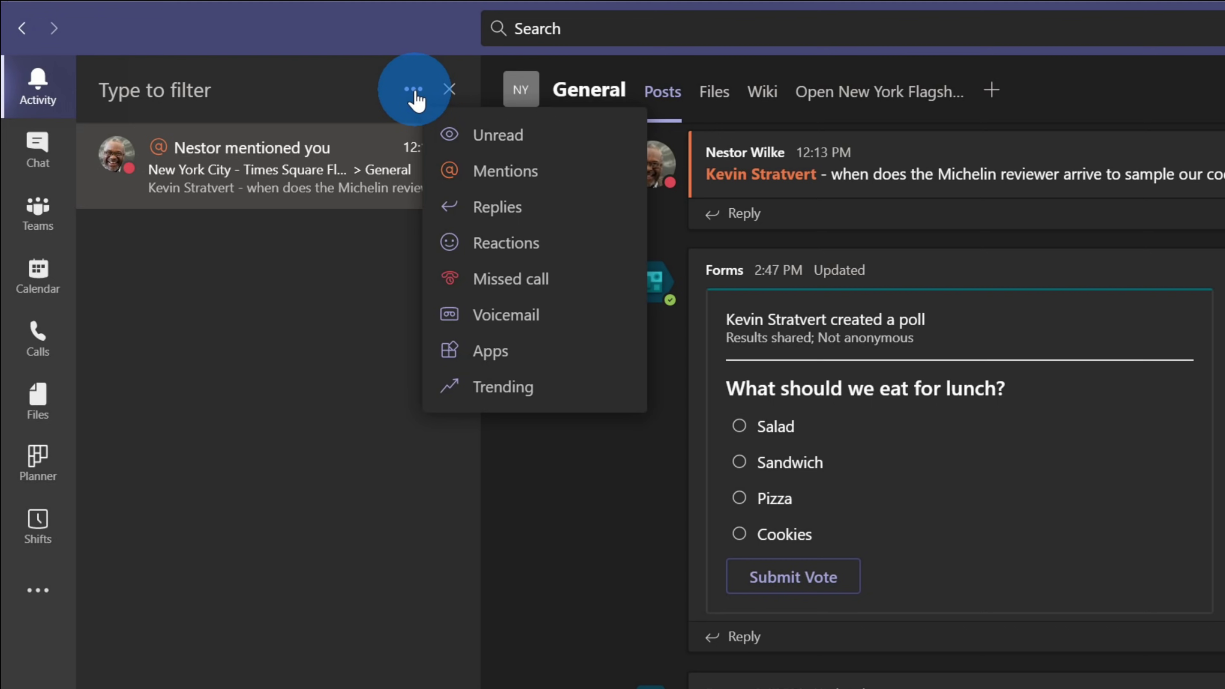
pyautogui.click(603, 182)
pyautogui.click(213, 163)
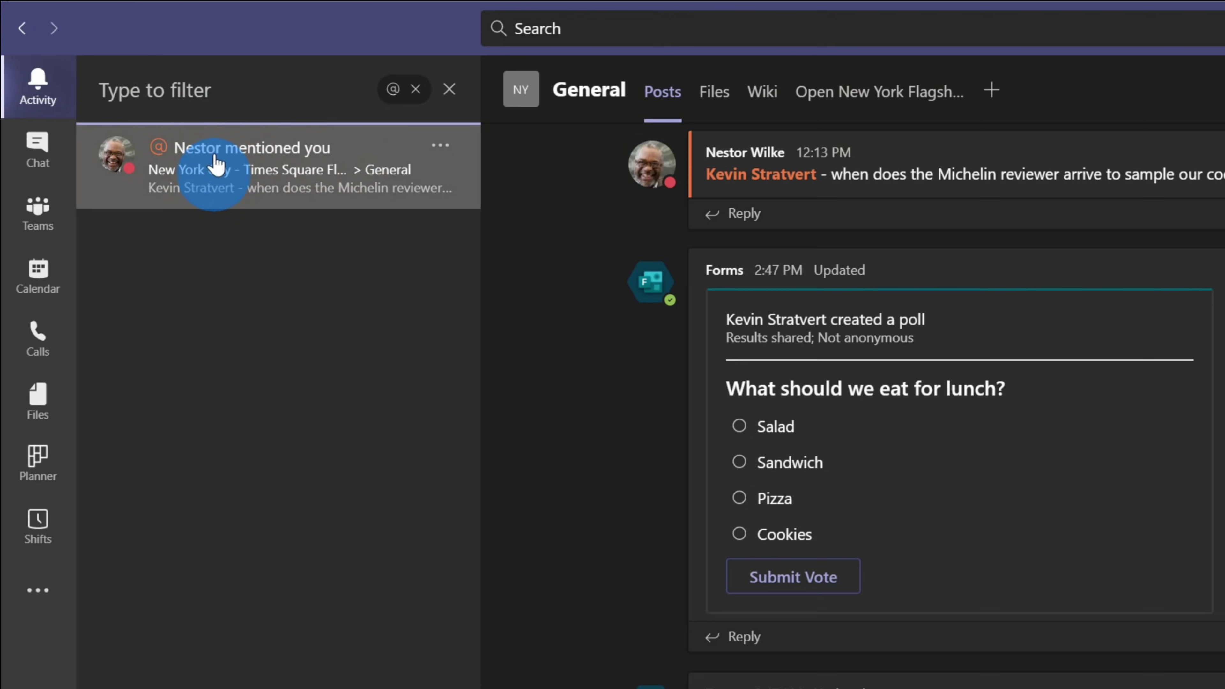